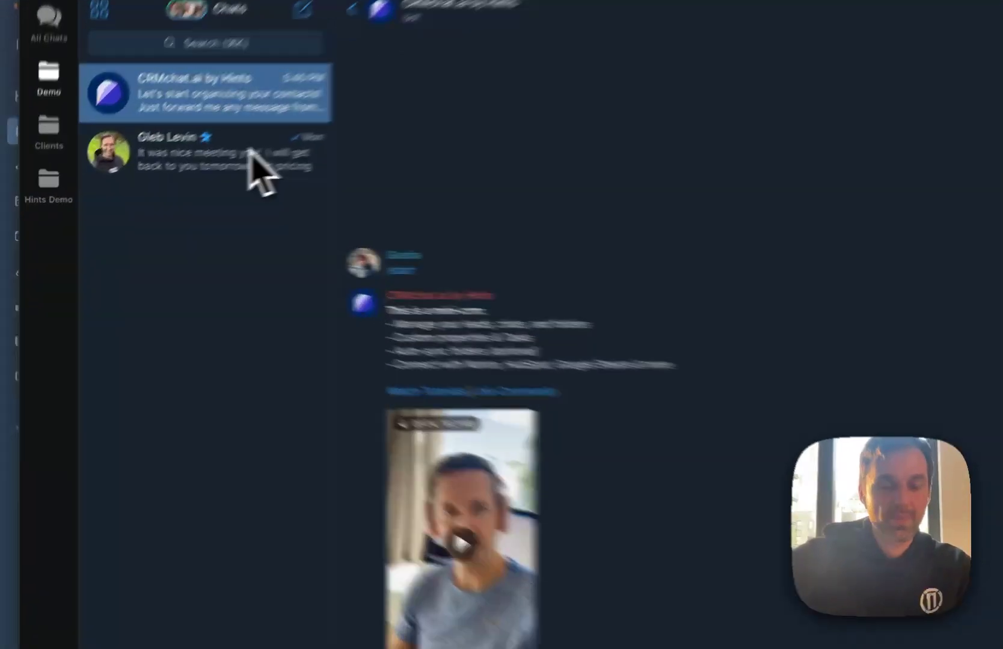
Forward the contact's "Hi there" message to the CRMchat.ai by Hints bot to create a lead
click(173, 182)
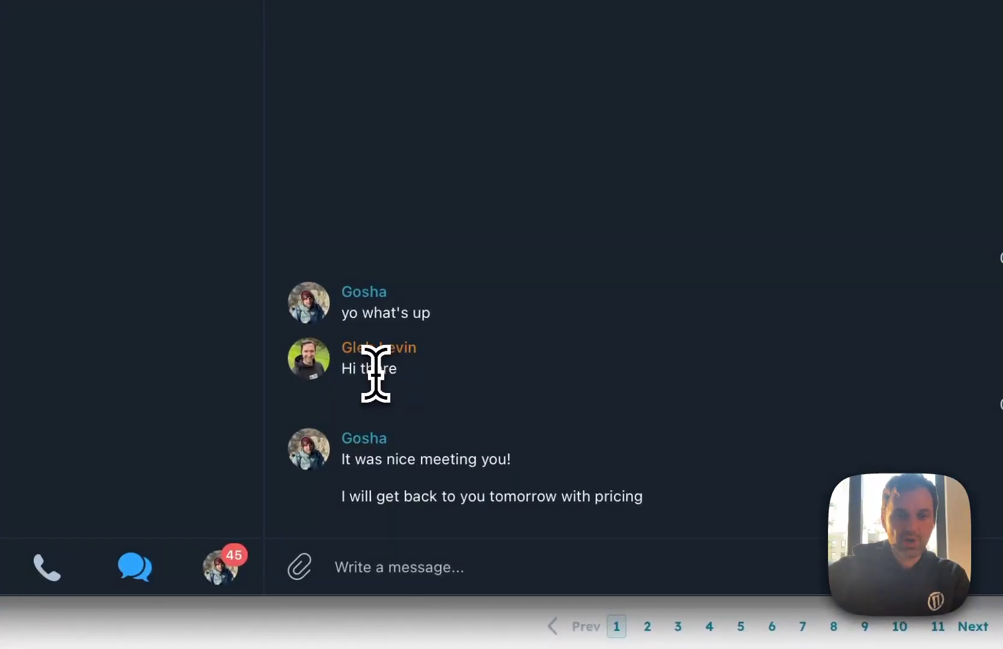
right_click(375, 373)
mouse_move(457, 504)
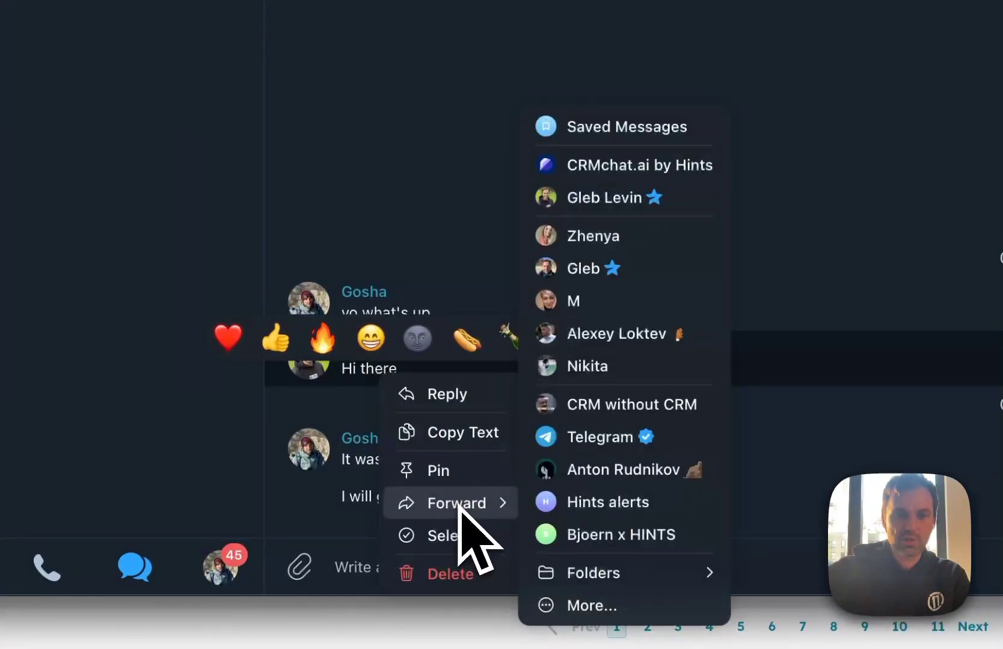
click(620, 173)
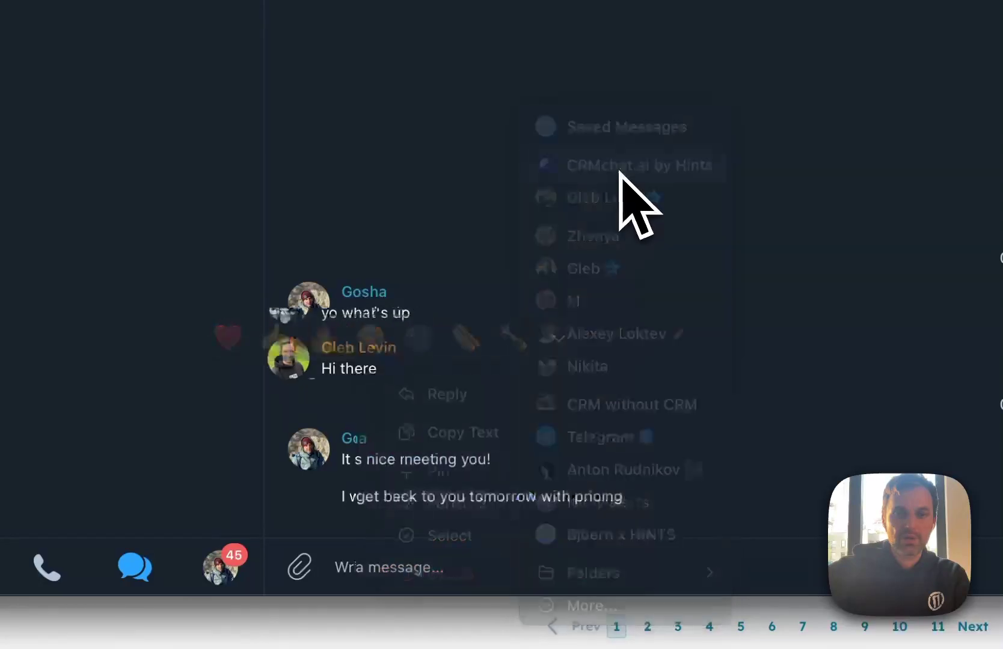
key(Return)
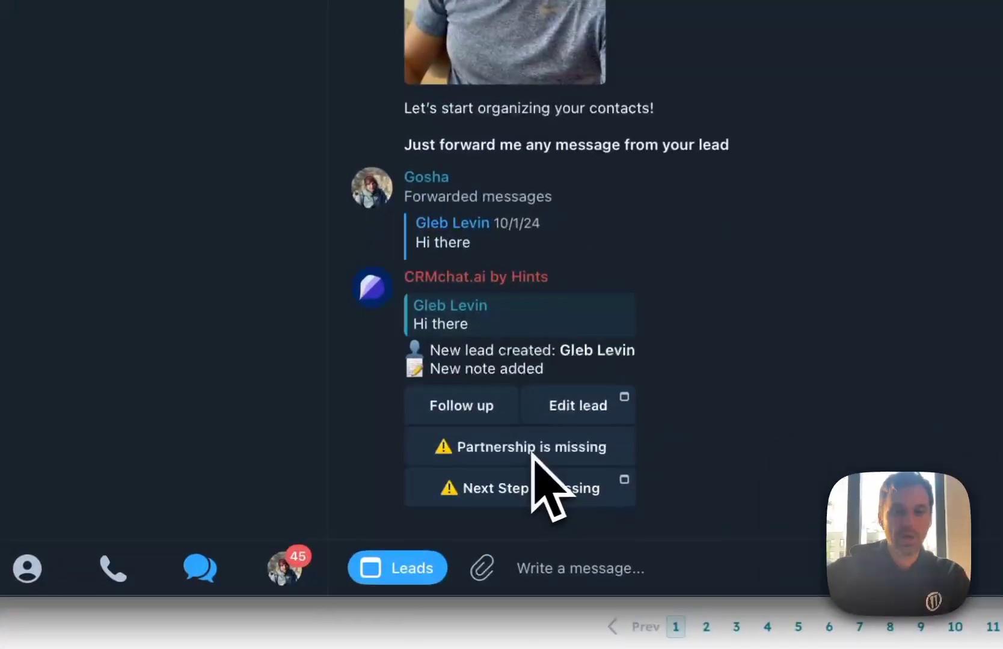
Set the lead's Partnership to Tools and Next Step to "send him smth", then update the lead
click(531, 455)
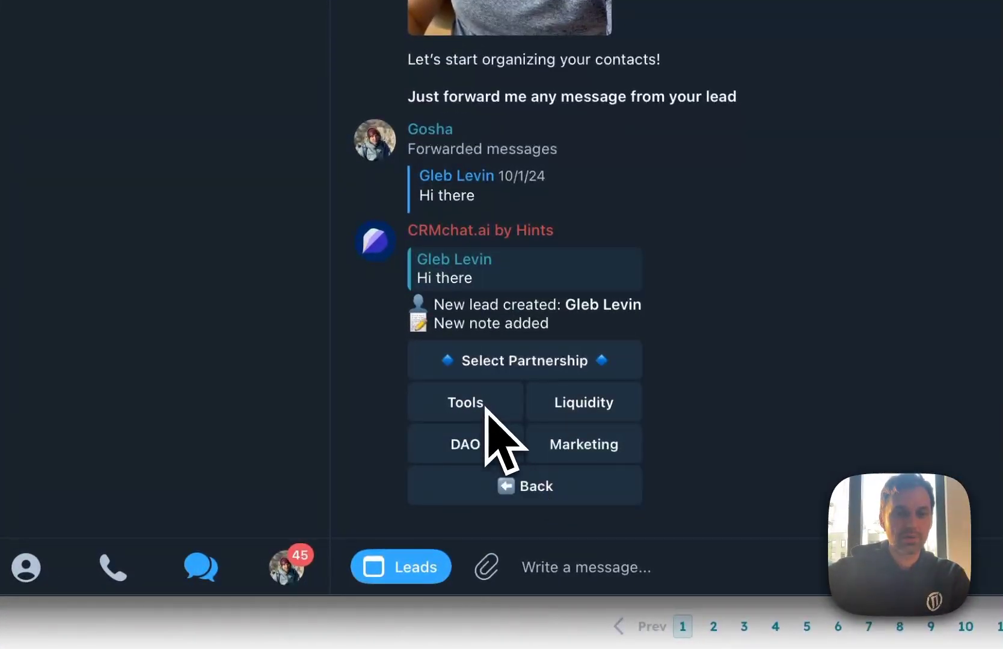
click(486, 407)
click(527, 484)
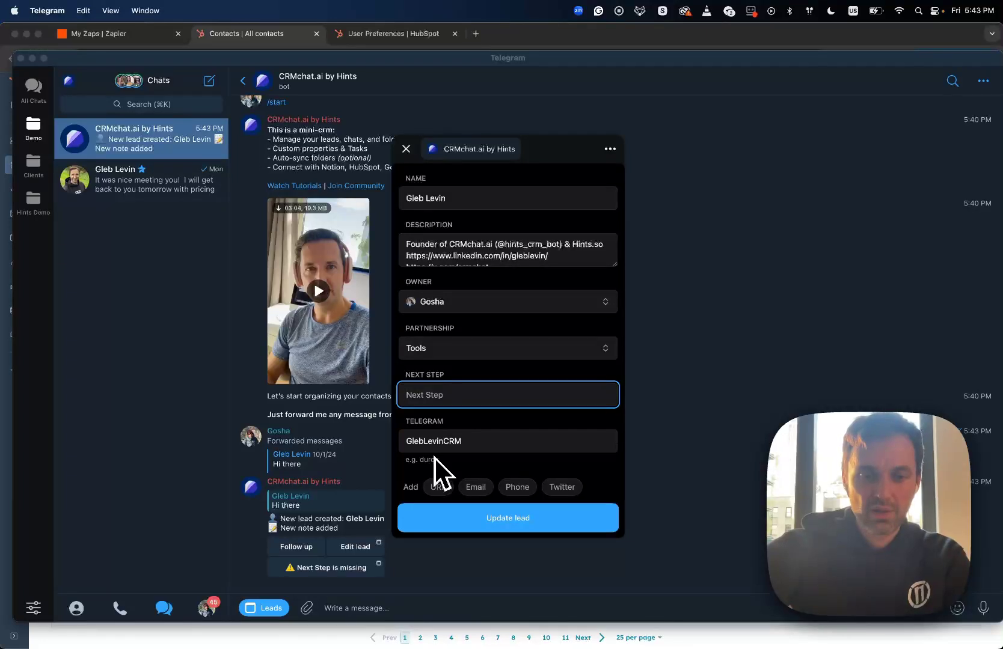
text(send )
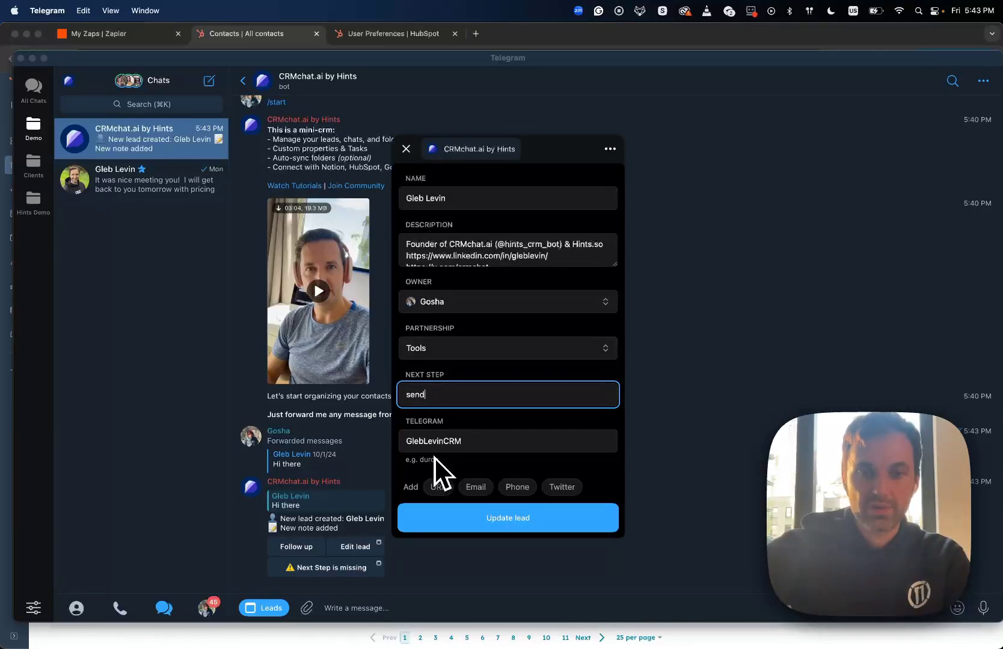
text(him)
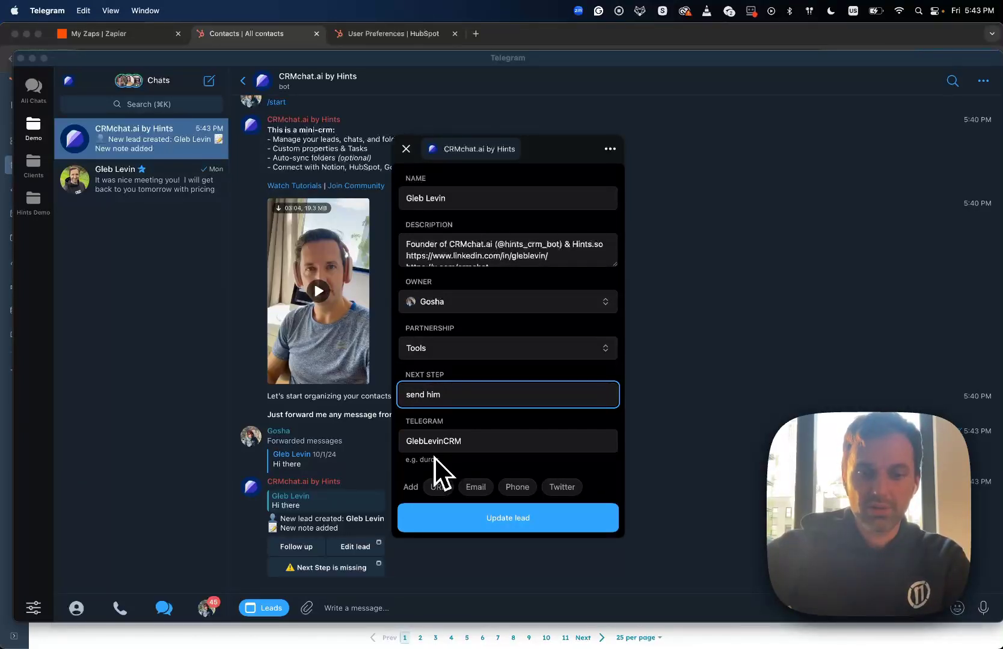
text( smth)
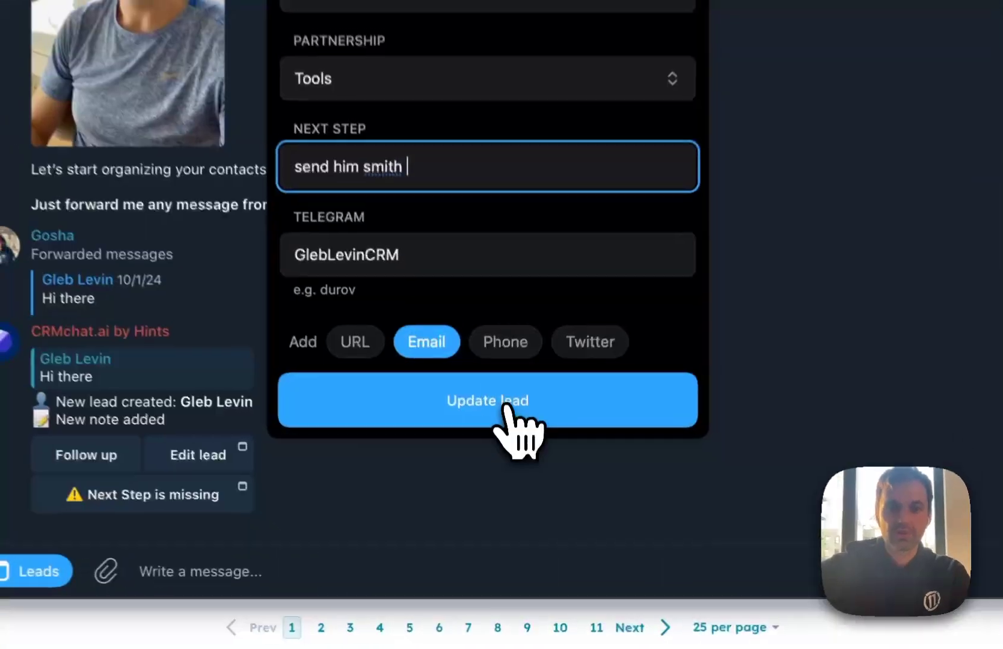
click(516, 522)
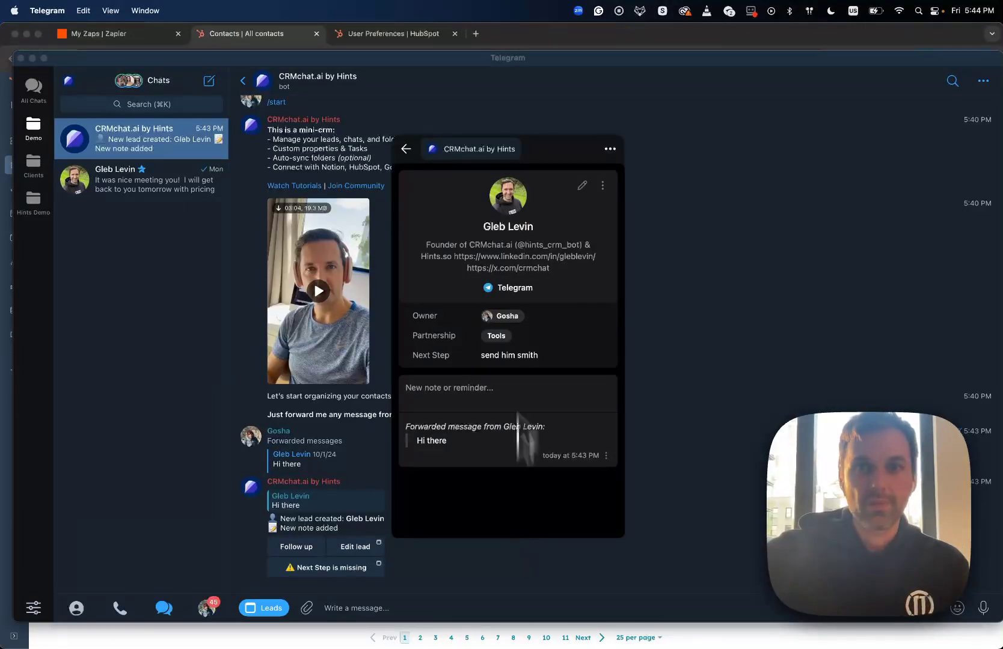
In HubSpot contacts, check the contact's Telegram, Bio, Twitter Username, Partnership (Tools) and Next Step values
click(527, 39)
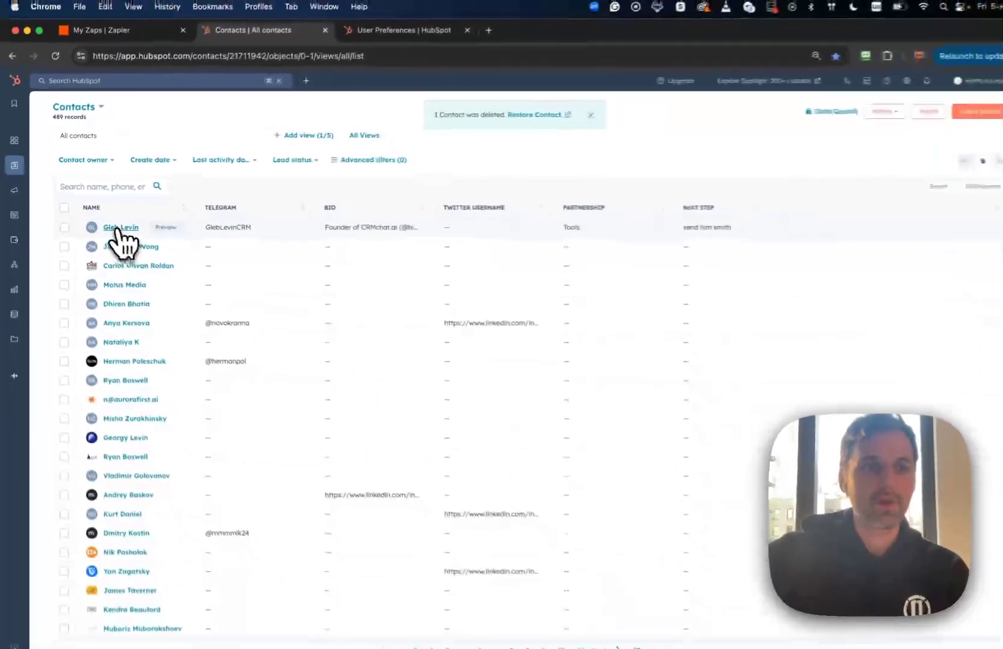
click(201, 229)
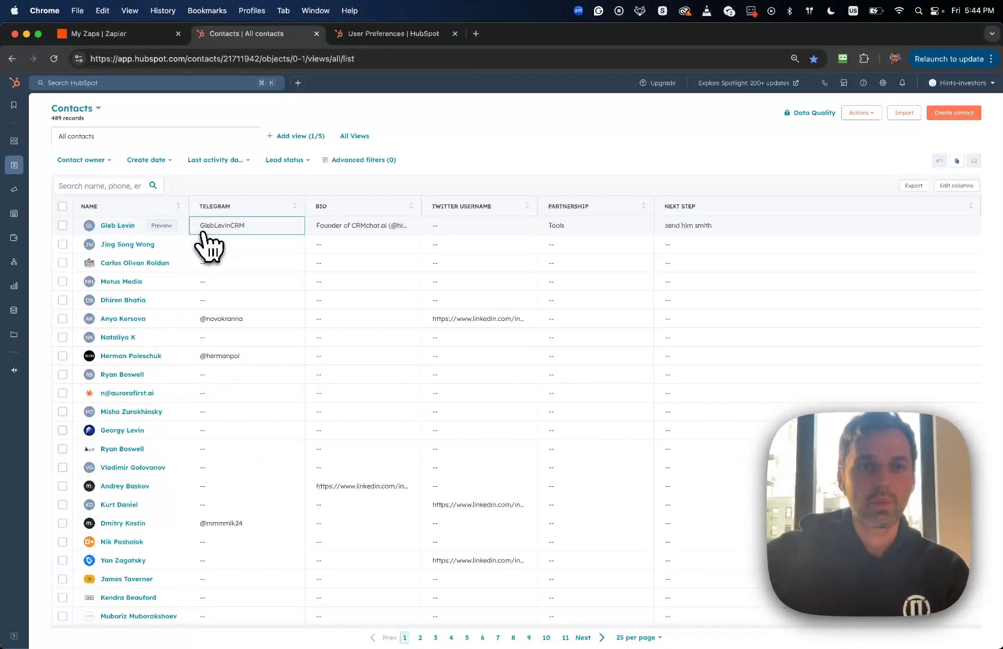
click(319, 234)
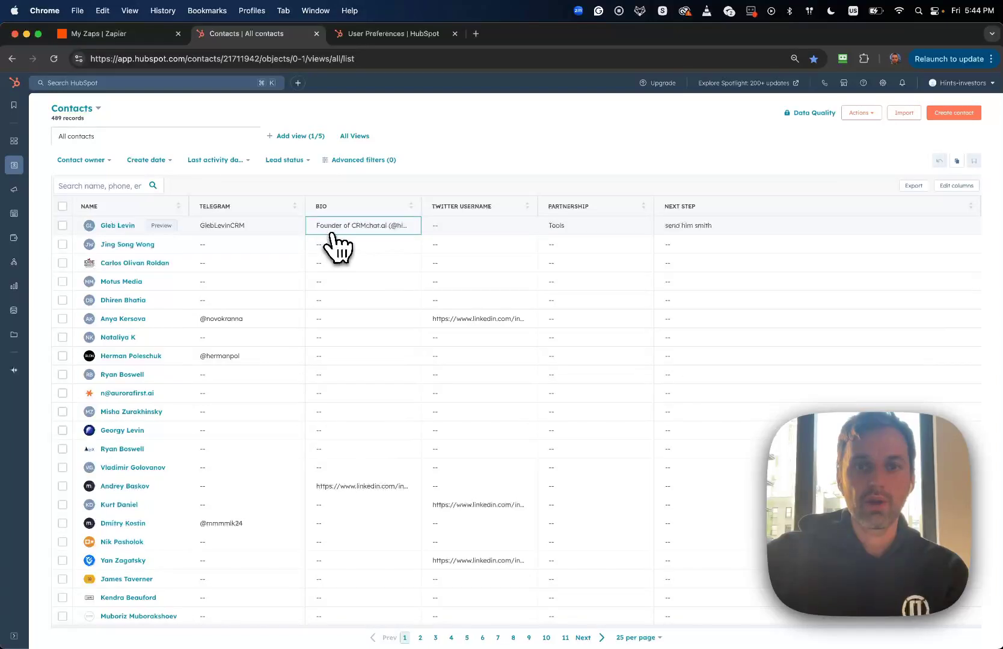
click(454, 235)
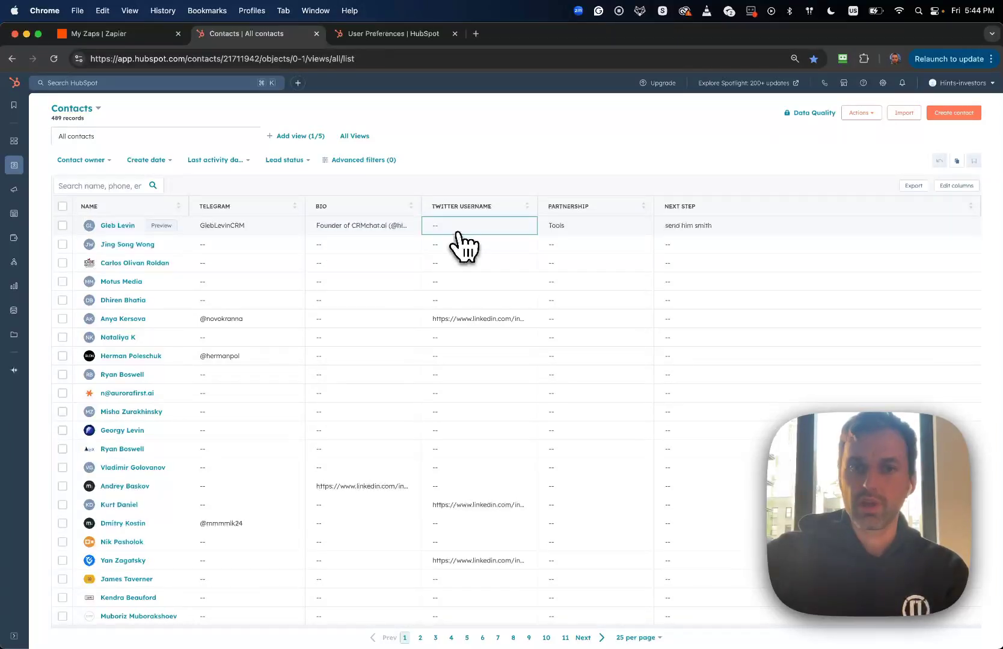
click(556, 228)
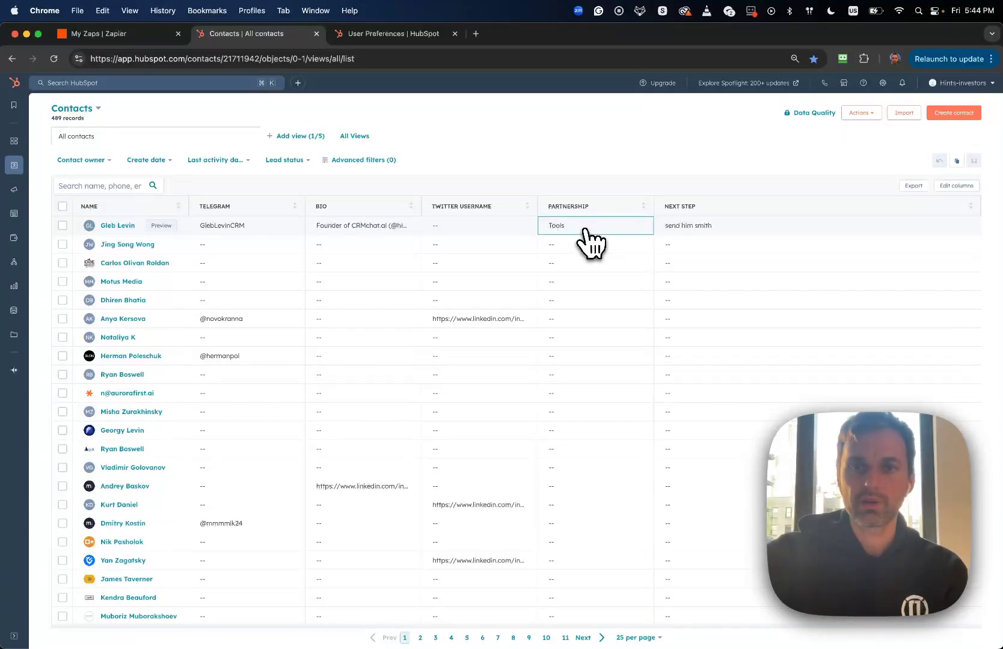
click(695, 228)
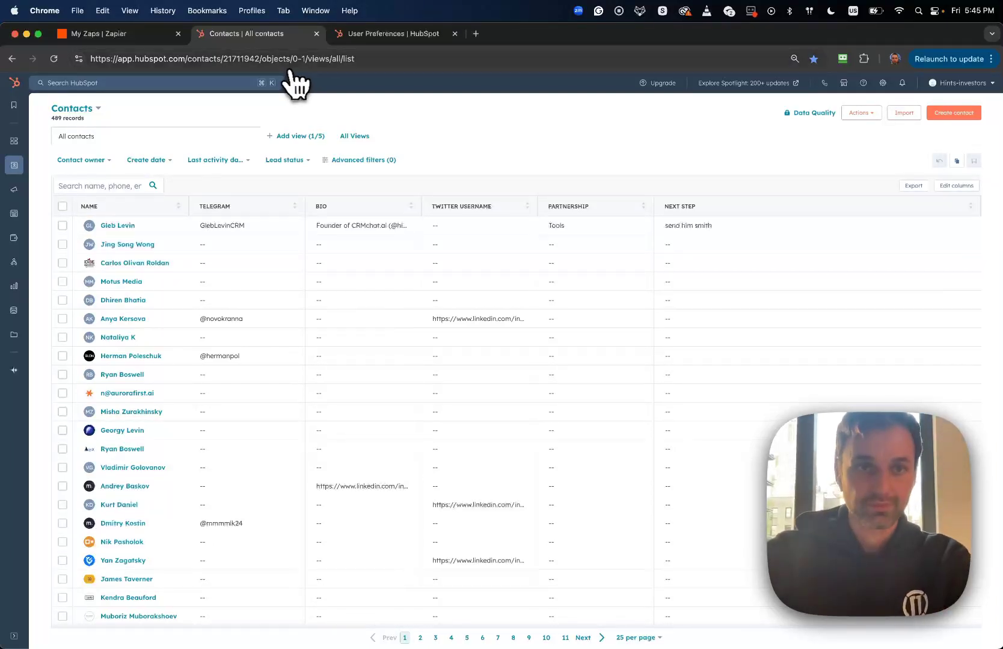
Bring Telegram back to the front from the Dock, showing the lead card
mouse_move(988, 96)
click(988, 62)
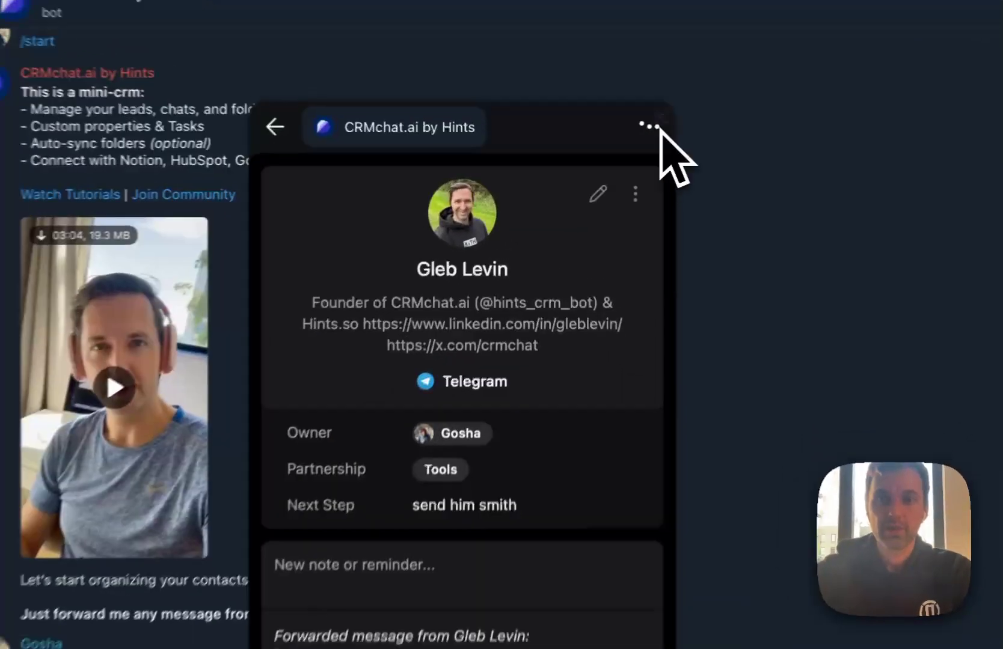
In CRMchat.ai Settings > Custom properties, toggle Partnership's Required setting off and back on
click(611, 149)
click(587, 180)
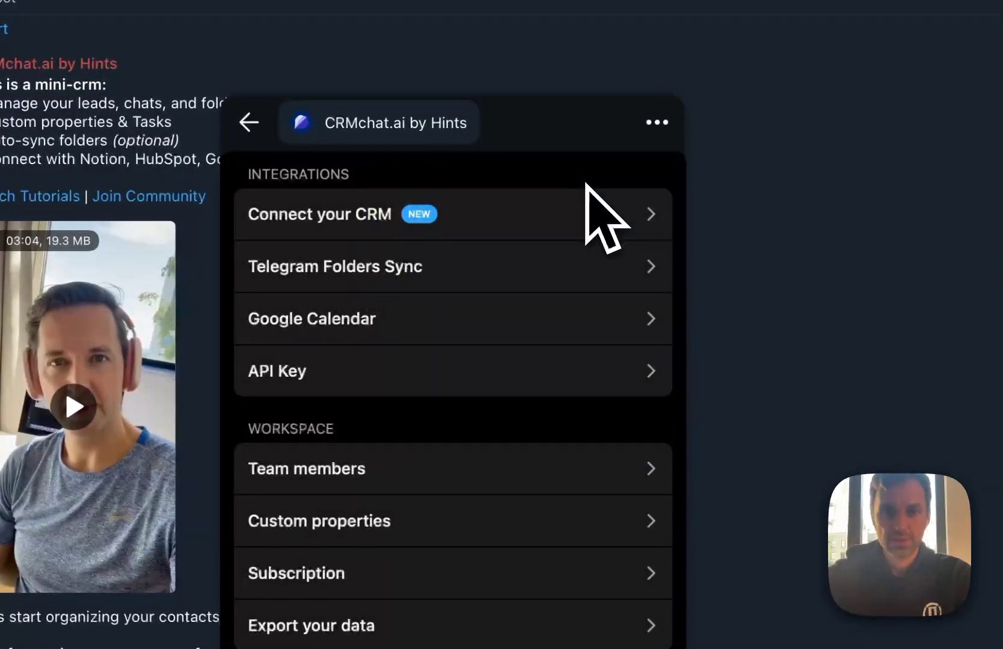
click(405, 511)
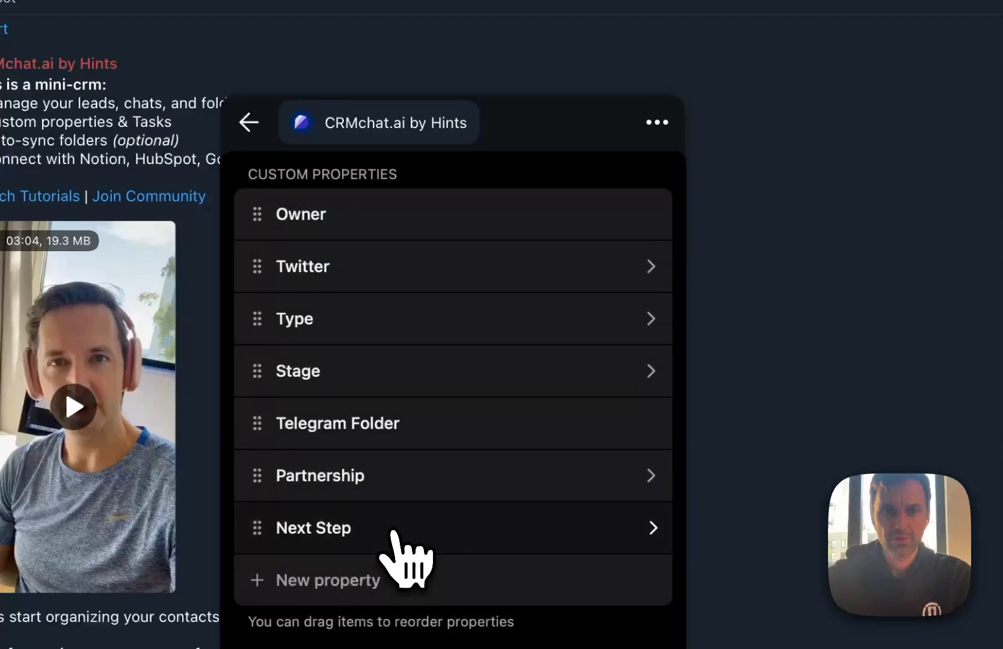
click(385, 480)
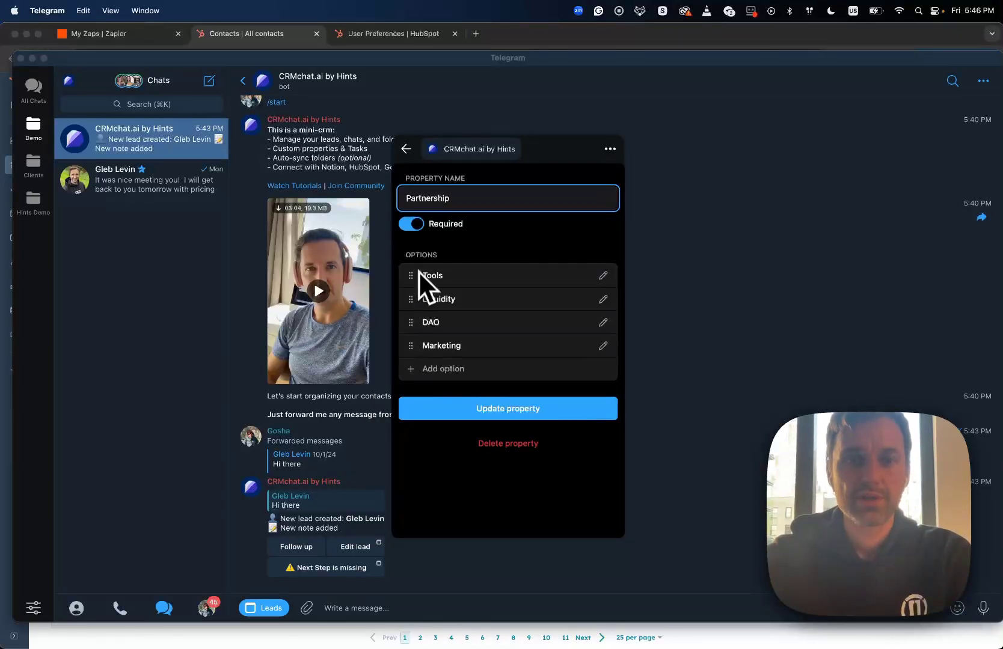
click(418, 226)
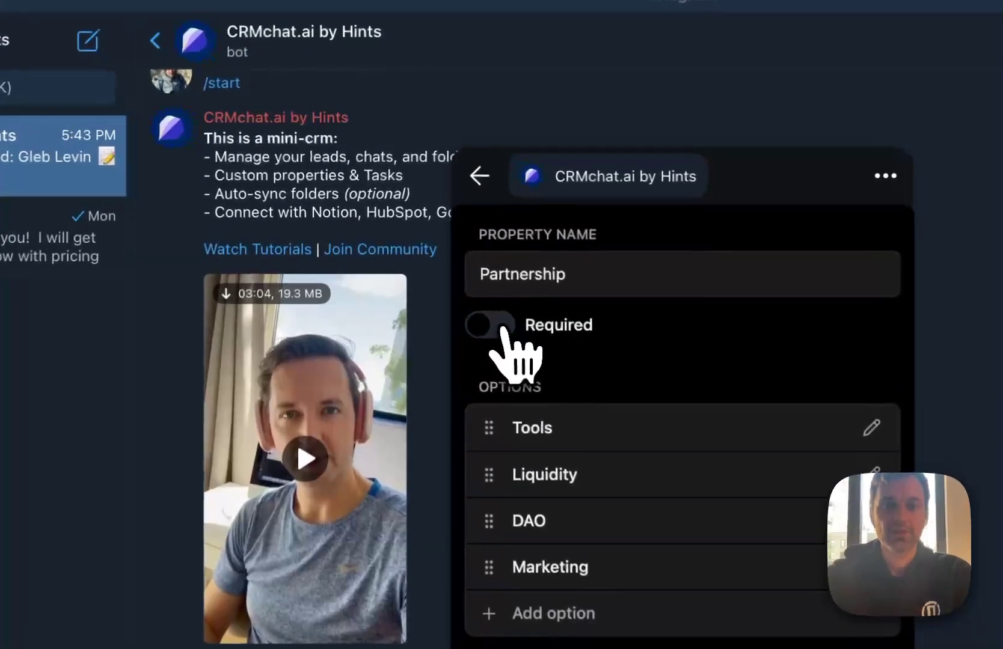
click(505, 329)
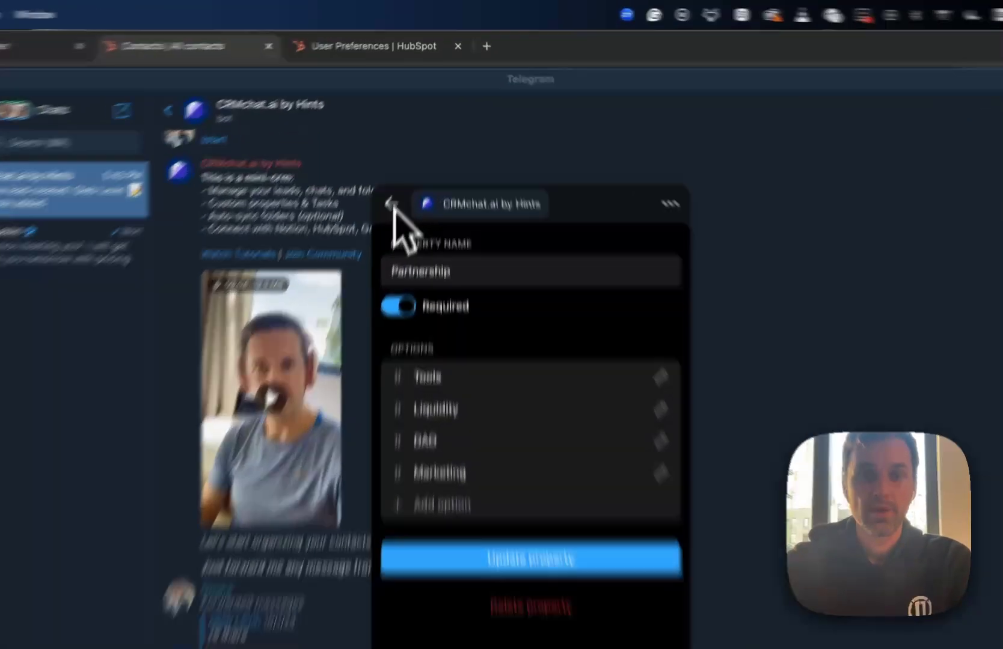
Go back to the main settings page and return to HubSpot's contacts list
click(407, 149)
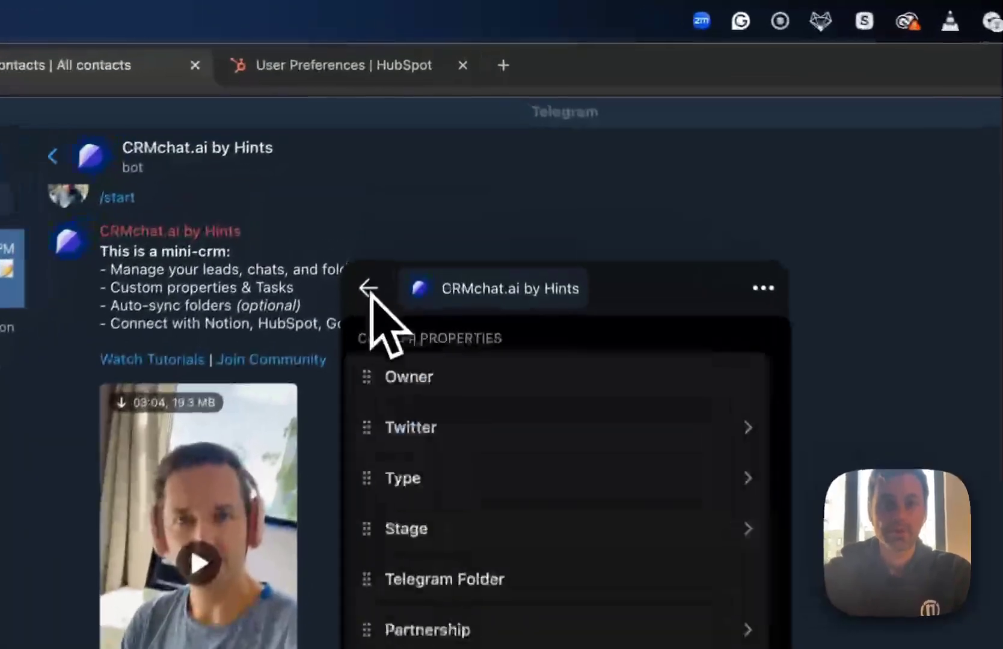
click(368, 302)
click(626, 74)
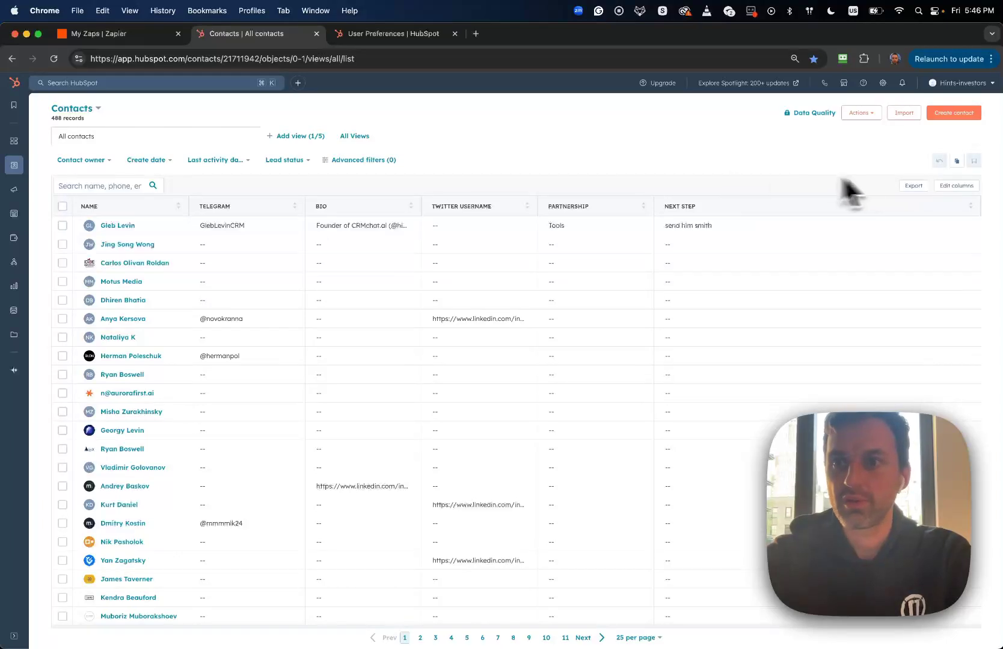
Add and then remove the Contact → Contacts column in the contacts table's column editor
click(955, 187)
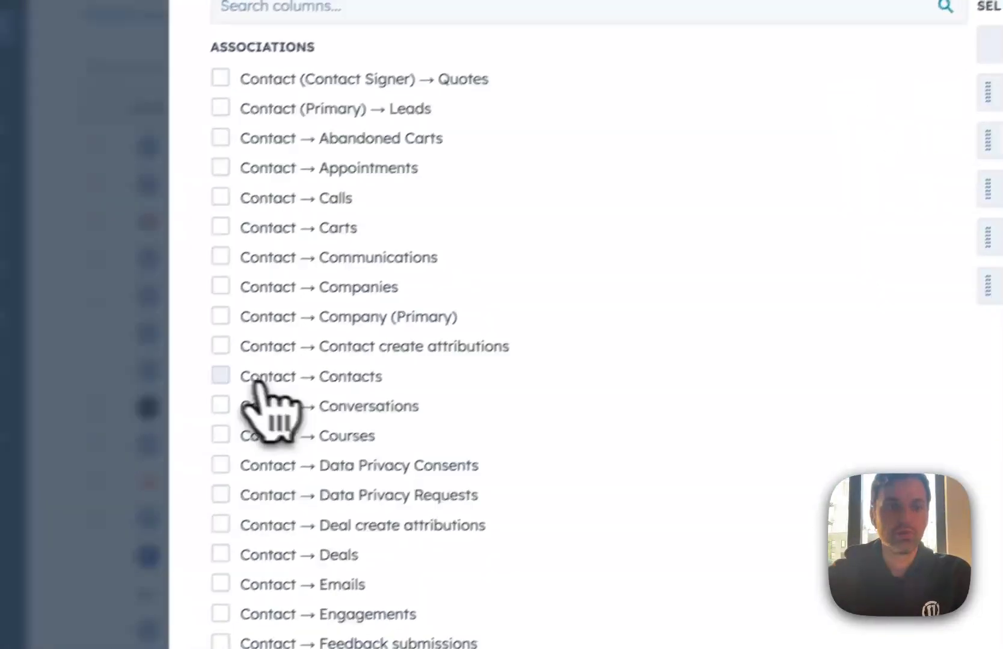
click(251, 353)
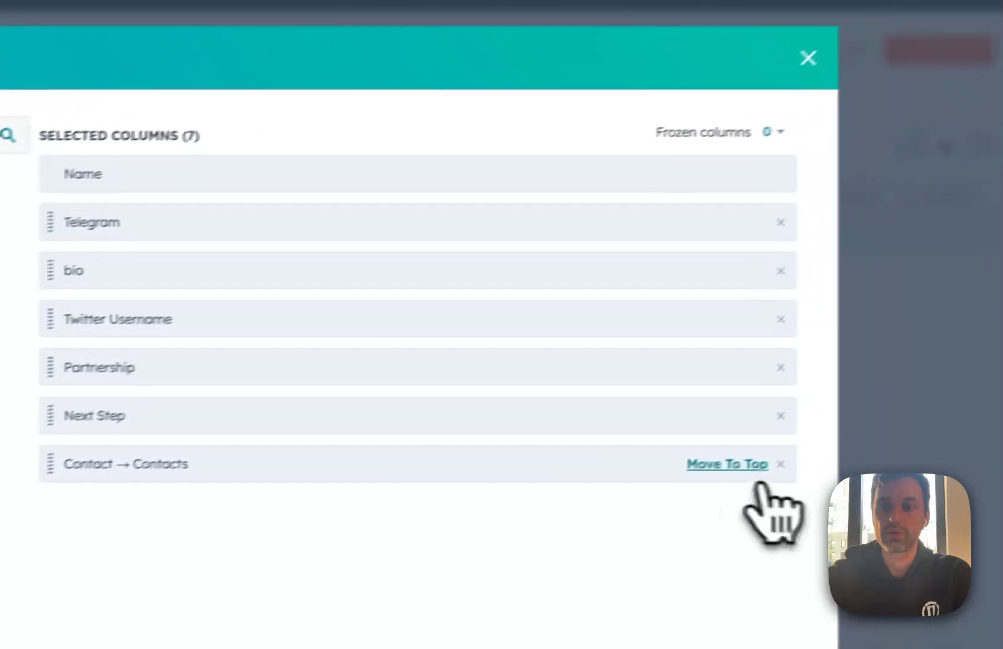
click(747, 475)
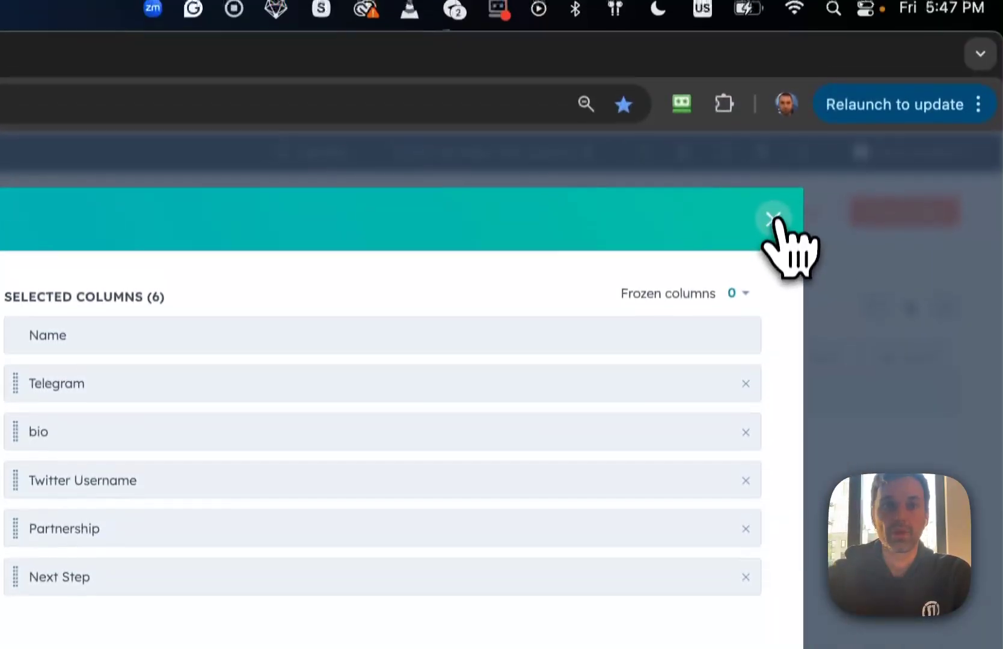
click(772, 108)
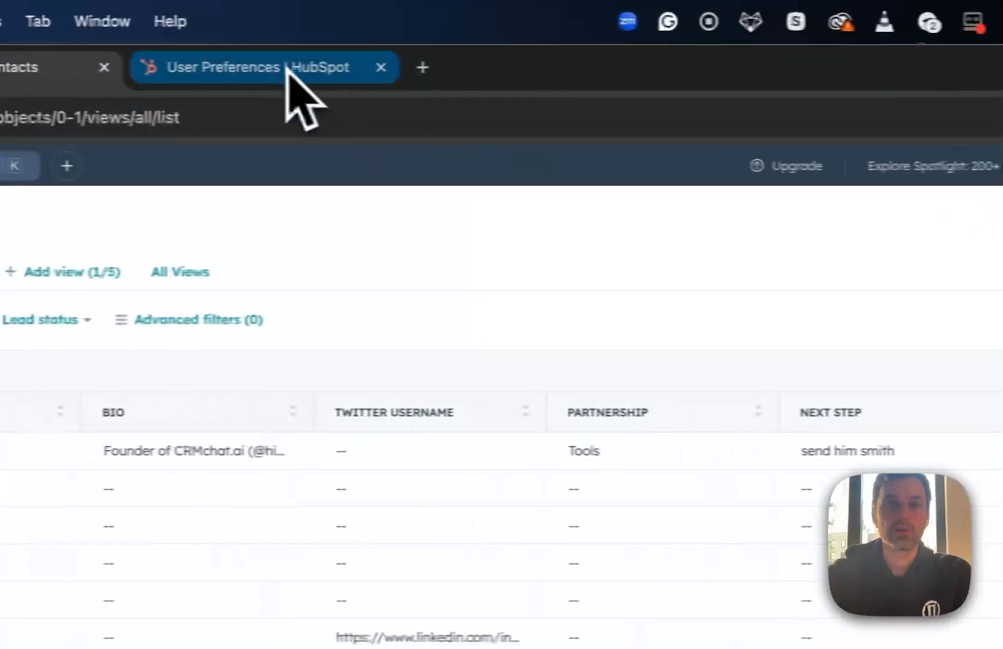
Search HubSpot for "propert" and open the Contact properties settings page
click(290, 101)
click(253, 170)
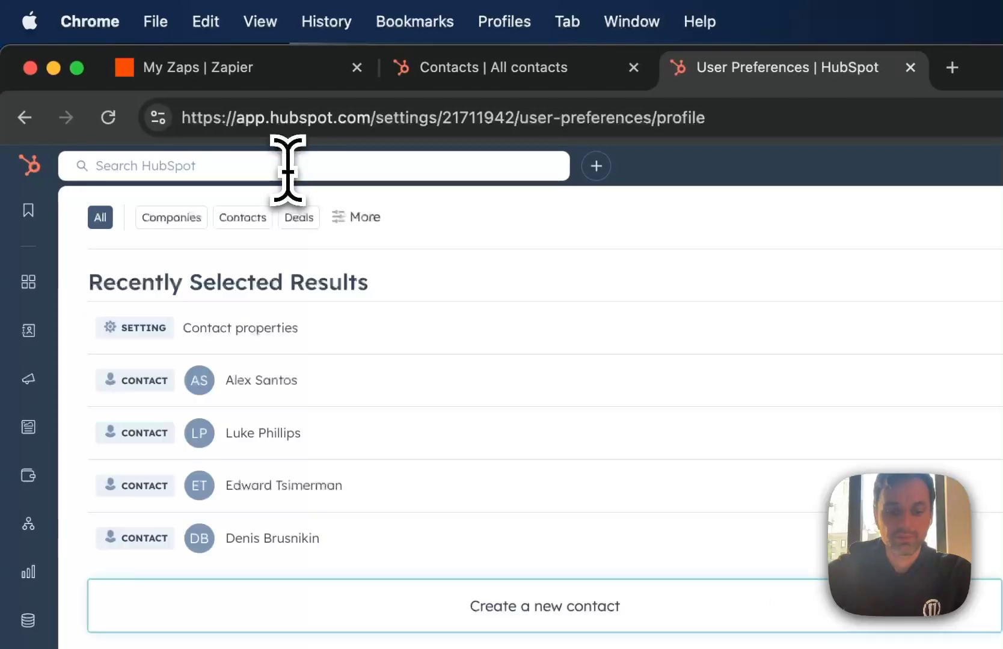
text(proper)
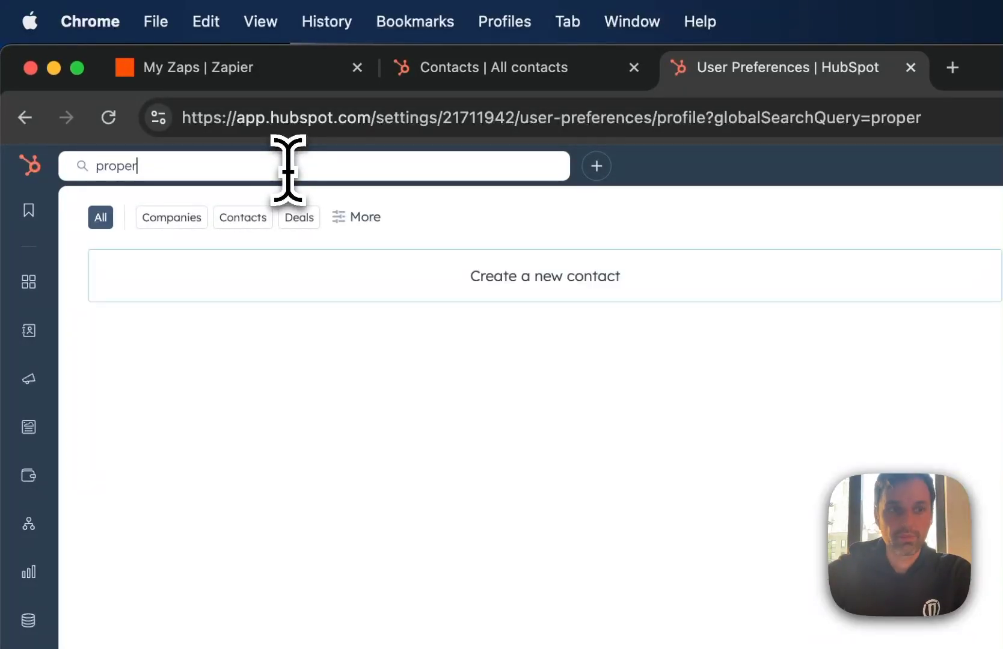
text(t)
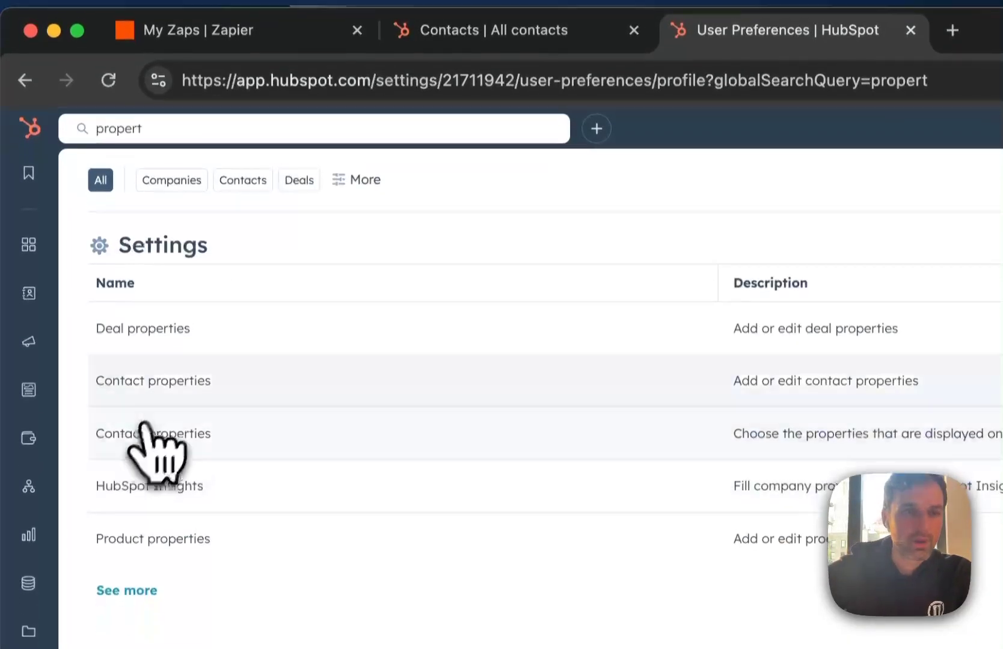
click(167, 428)
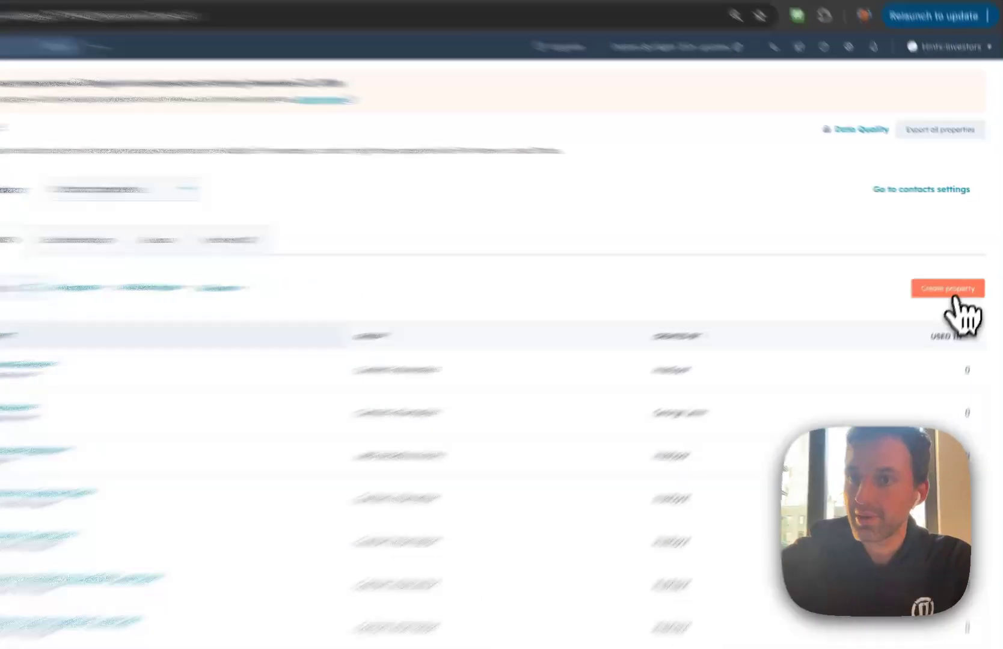
Start a new Contact property labelled "partnership 2" in the Contact information group
click(960, 271)
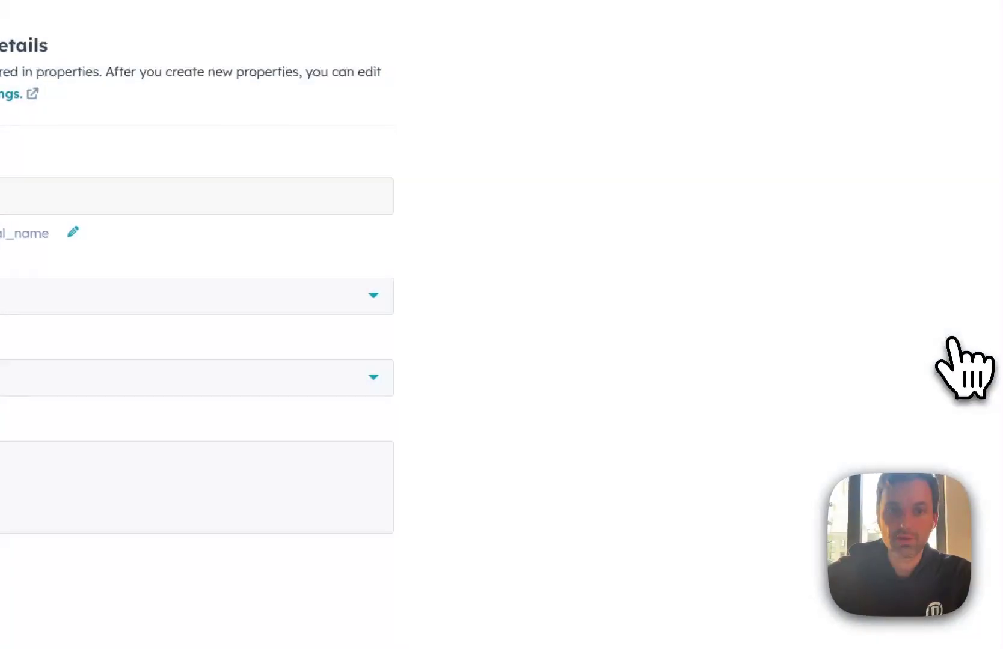
click(0, 196)
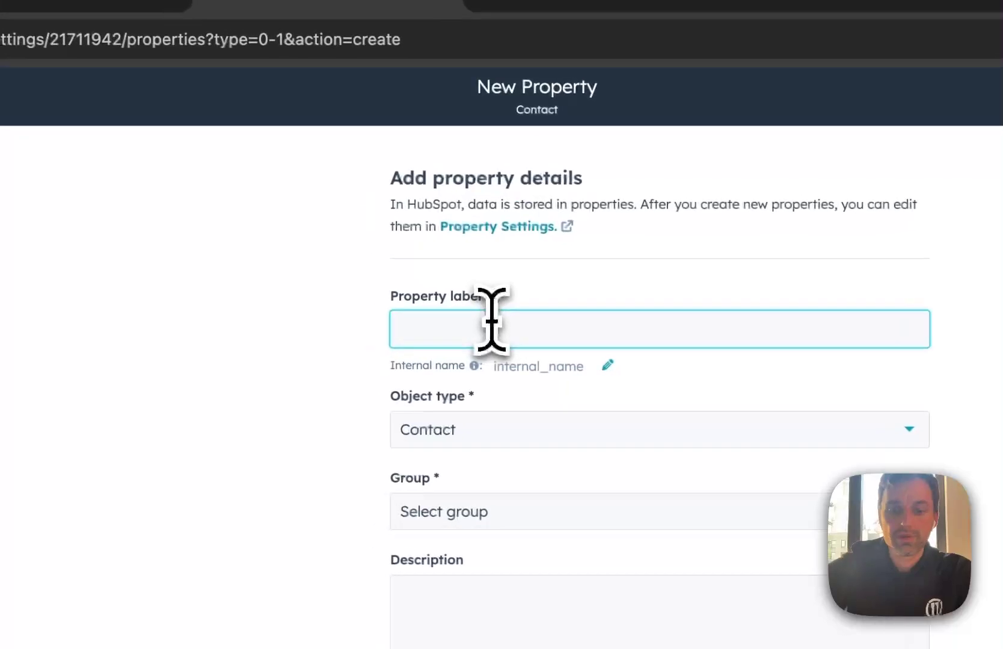
text(partner)
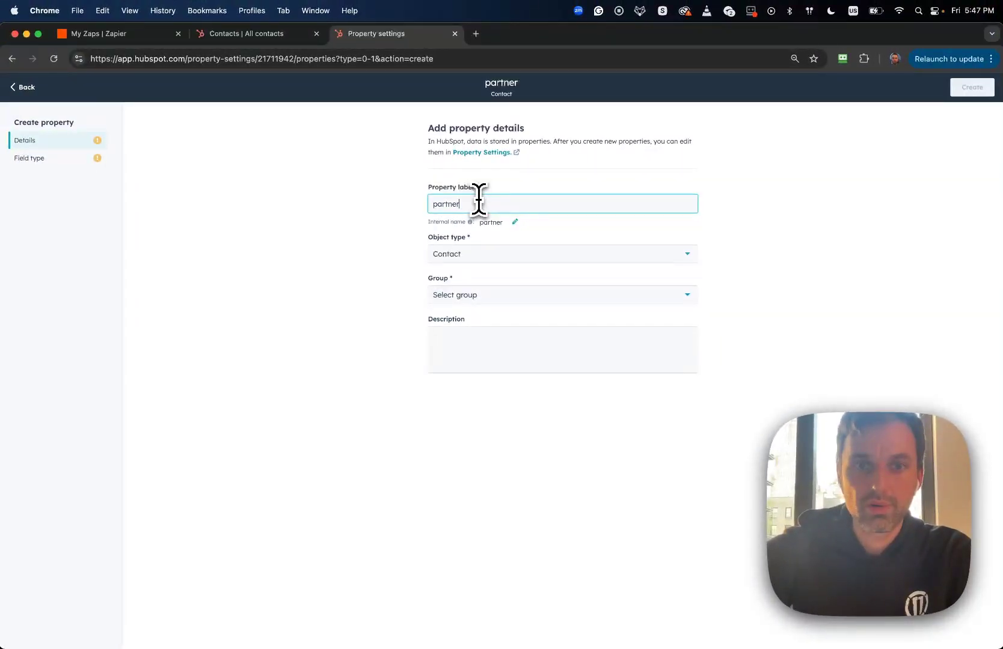
text(ship 2)
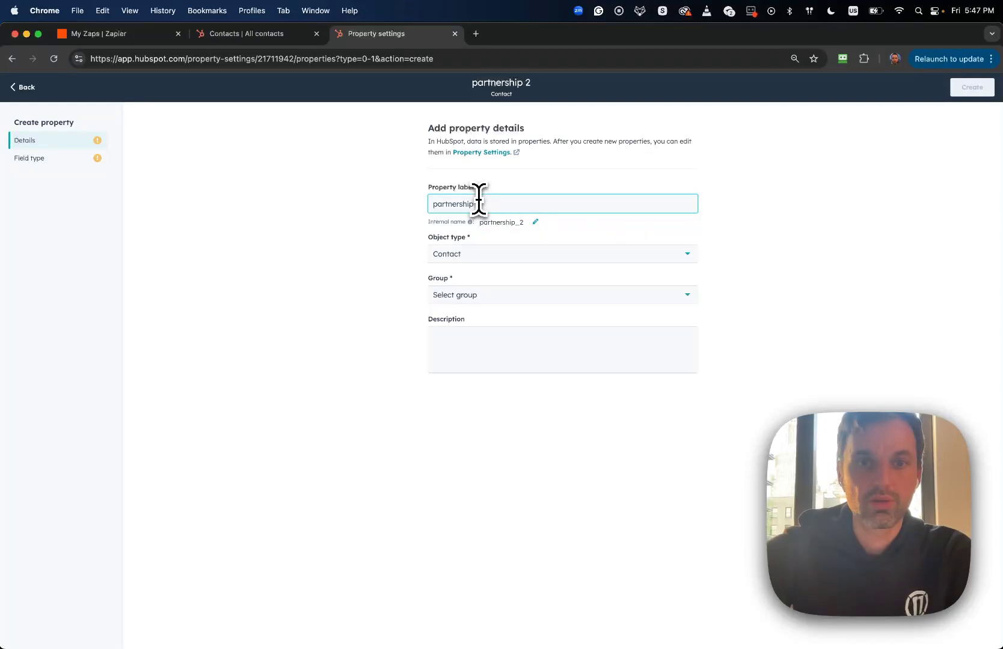
click(484, 253)
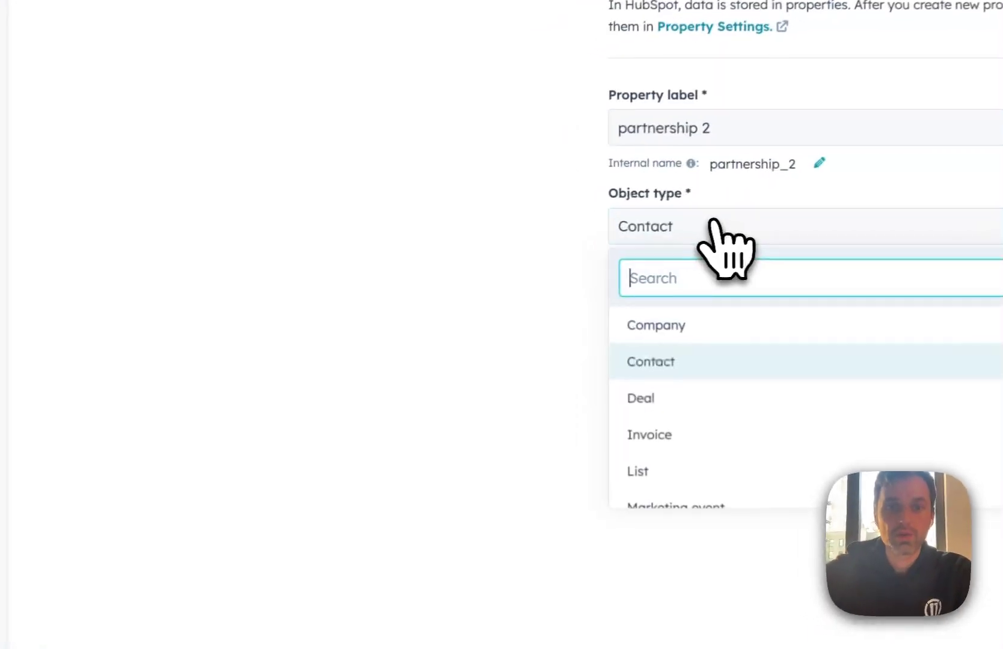
click(487, 253)
click(483, 299)
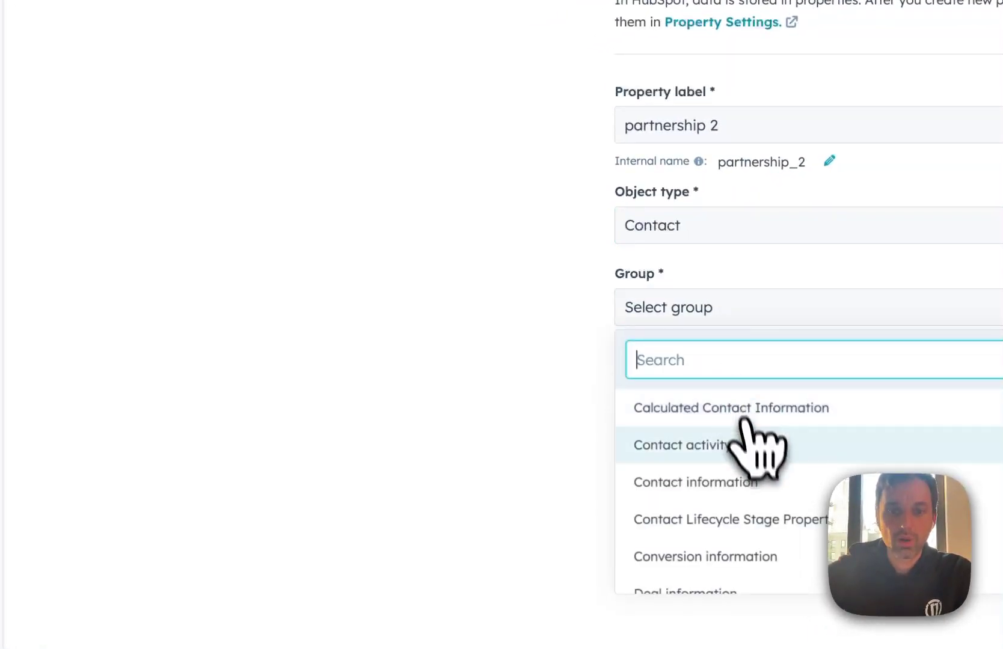
click(745, 481)
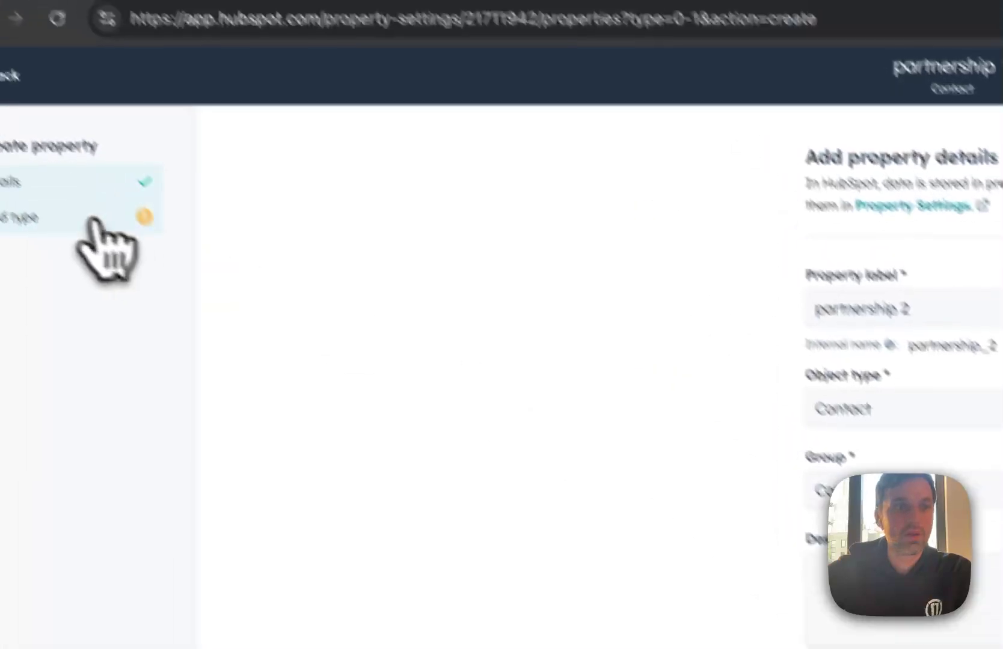
Make it a Dropdown select with three options, then close property settings without creating it
click(96, 218)
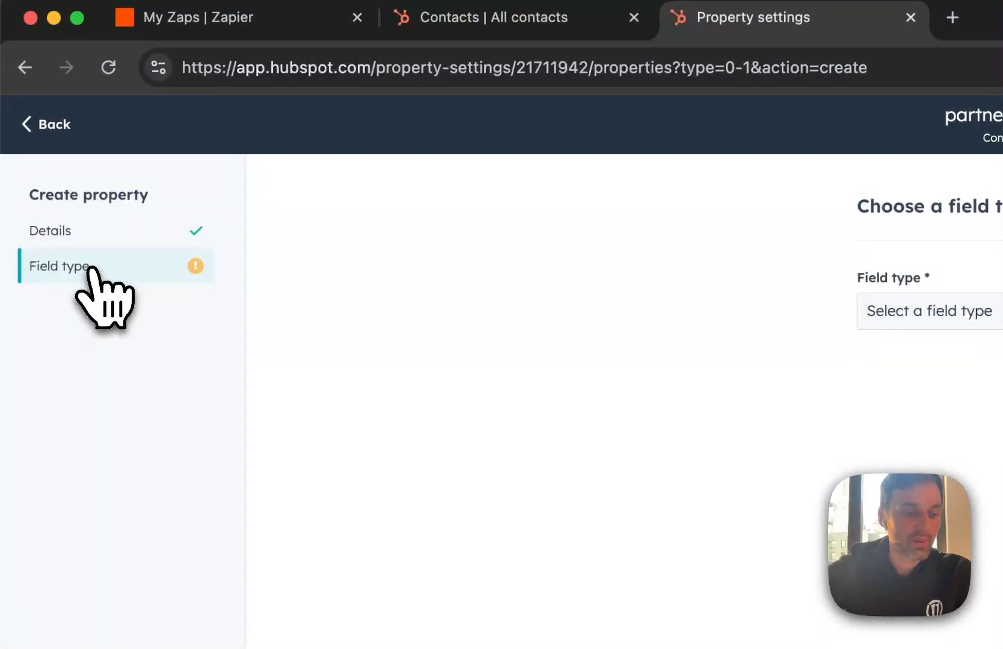
click(934, 320)
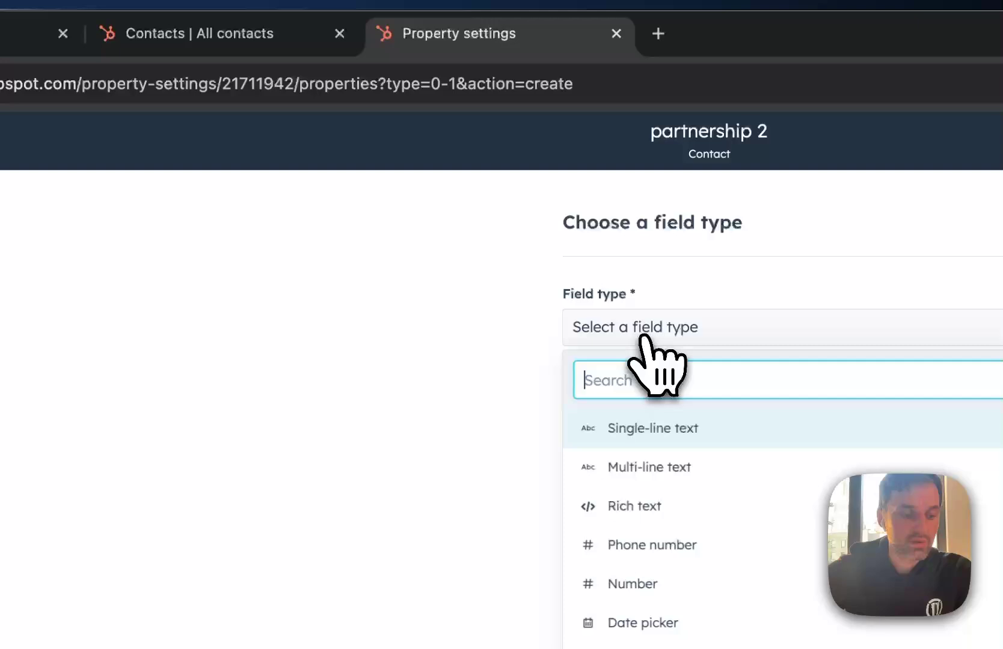
text(drop)
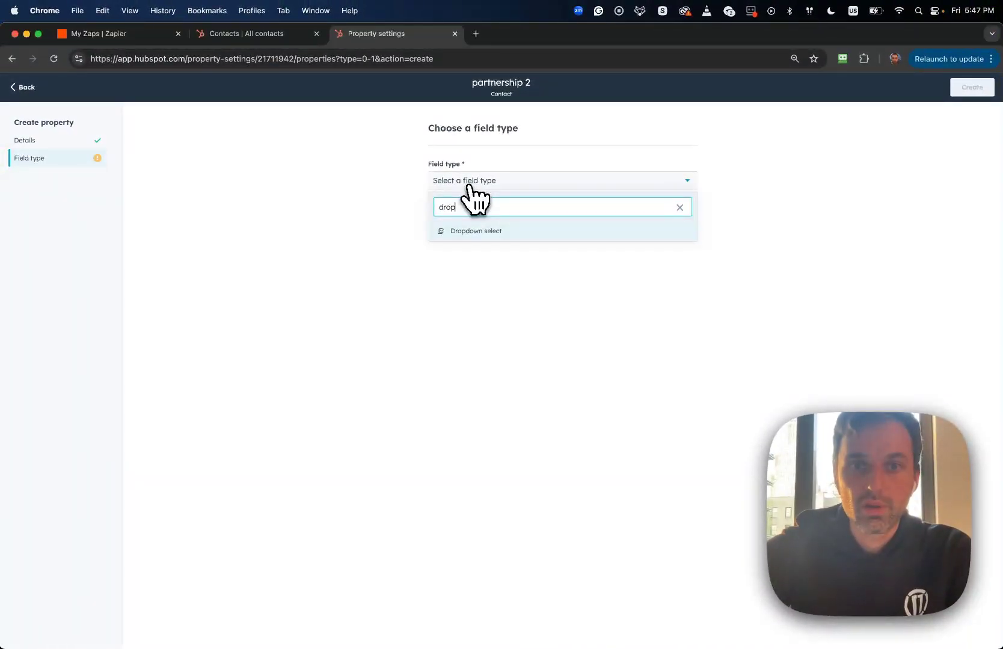
click(478, 231)
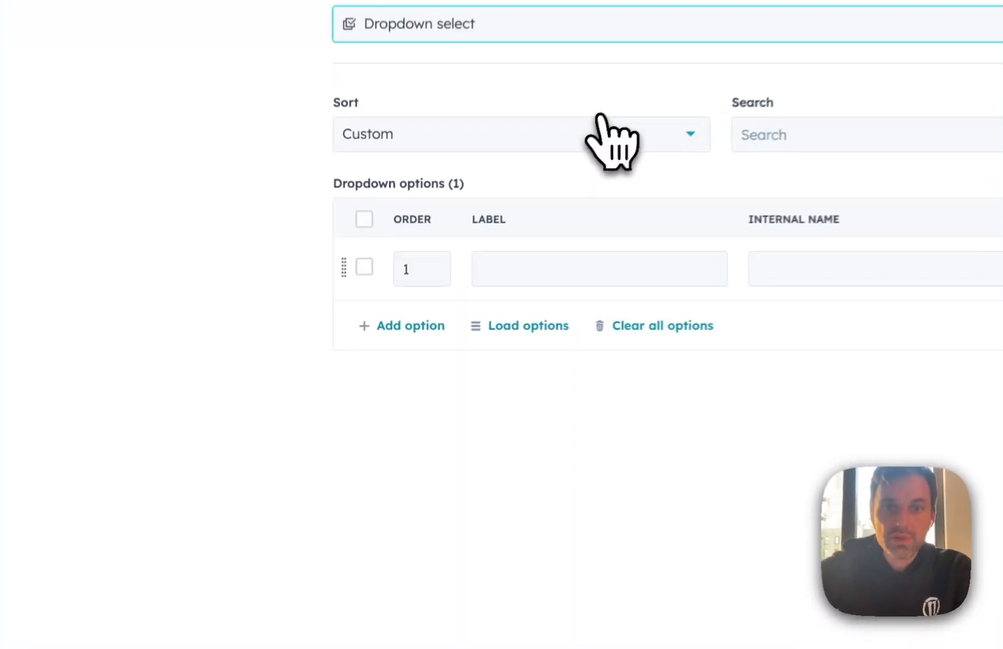
click(428, 324)
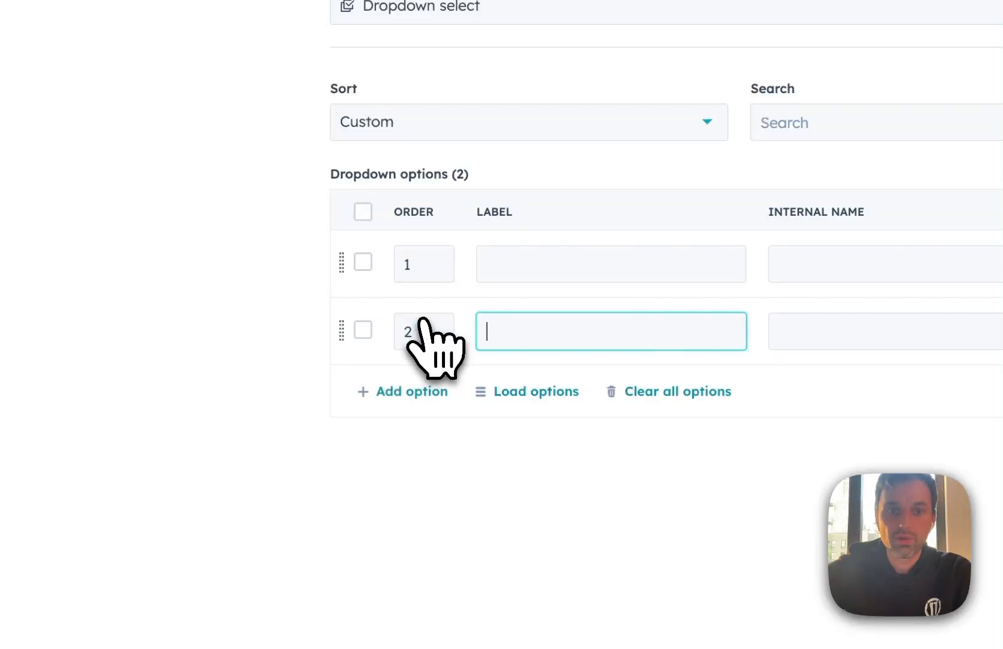
click(428, 391)
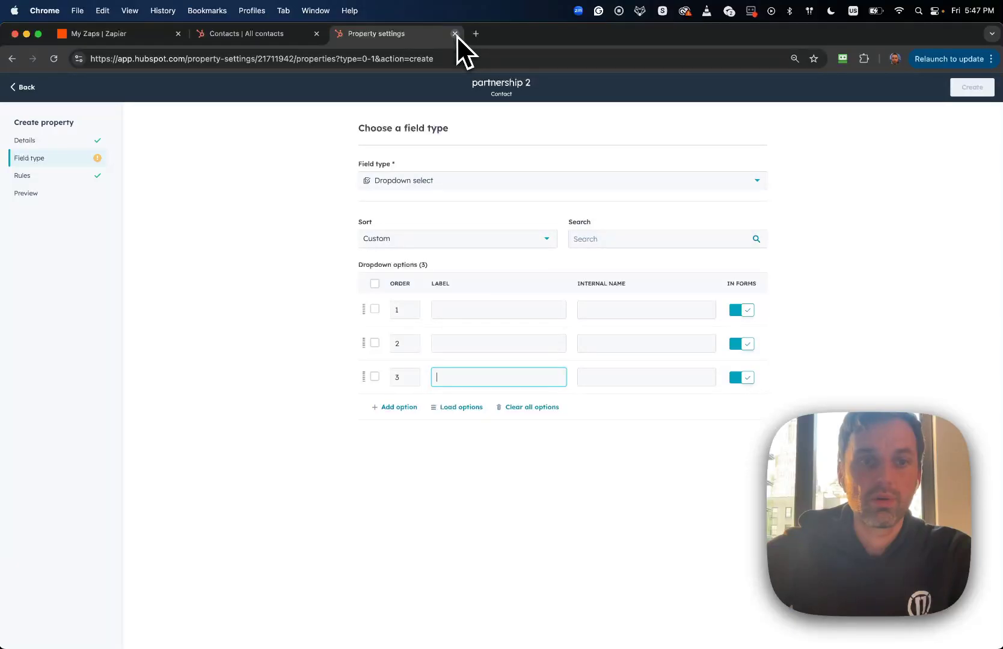
click(455, 34)
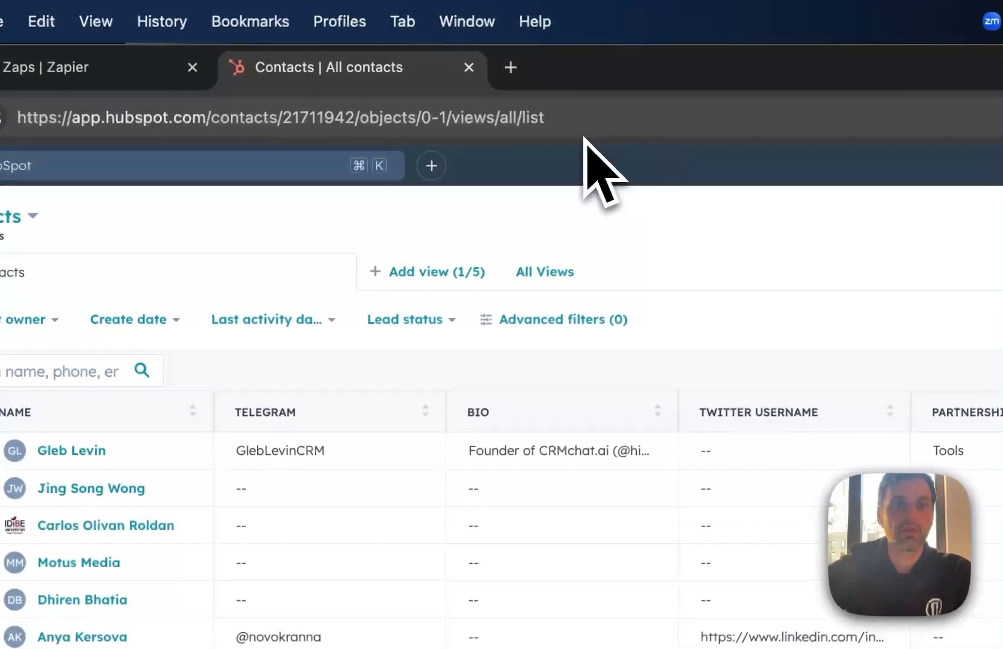
In My Zaps, turn off the "Contact created to HS" and "HS - Partnership - Twitter - Next Step" zaps
click(84, 83)
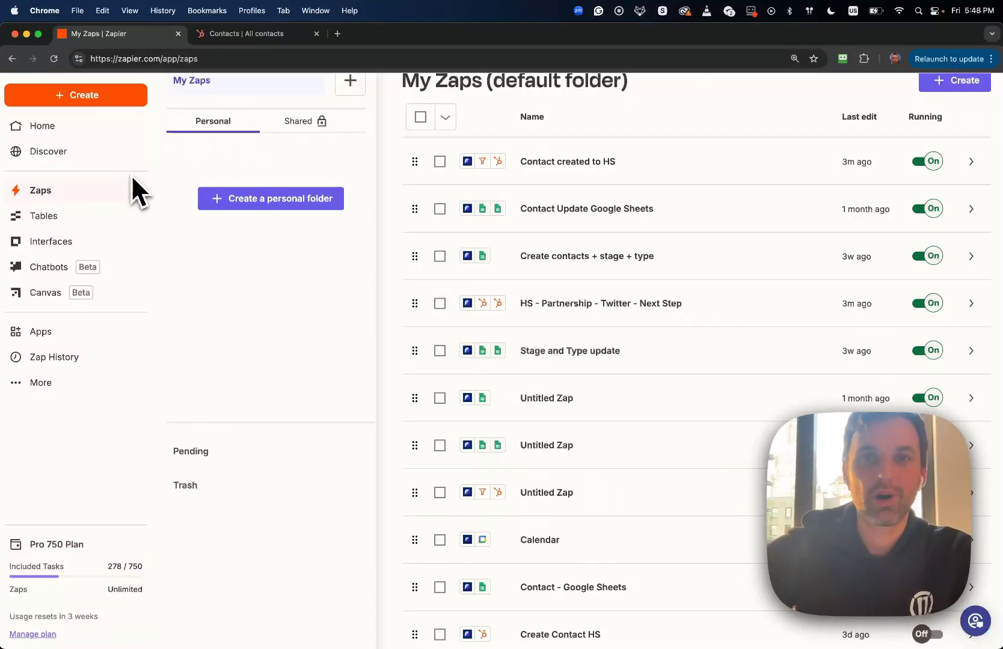
scroll(248, 247, up, 3)
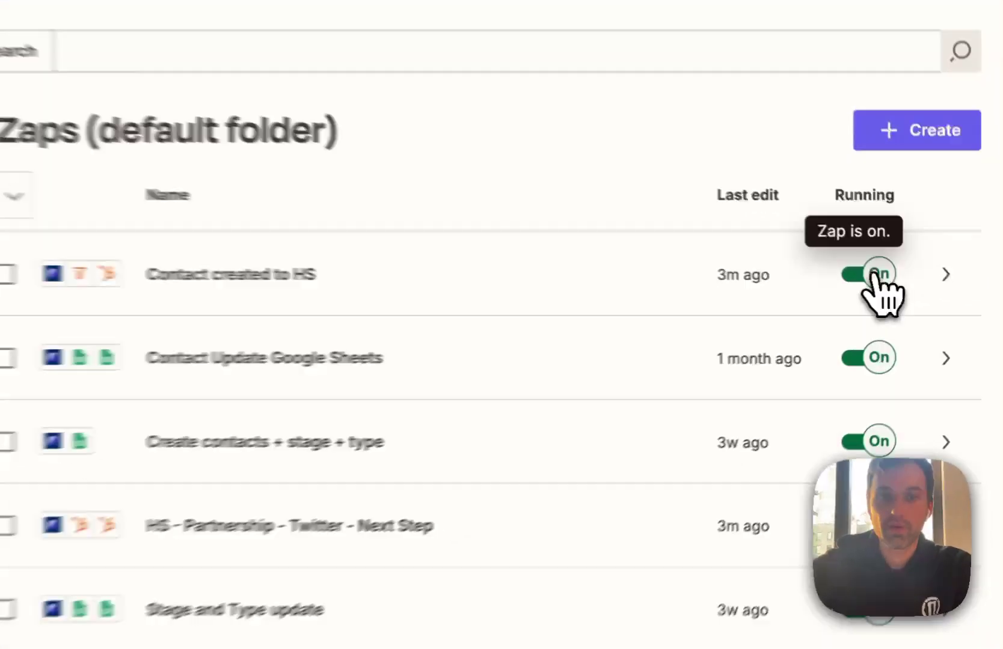
click(931, 290)
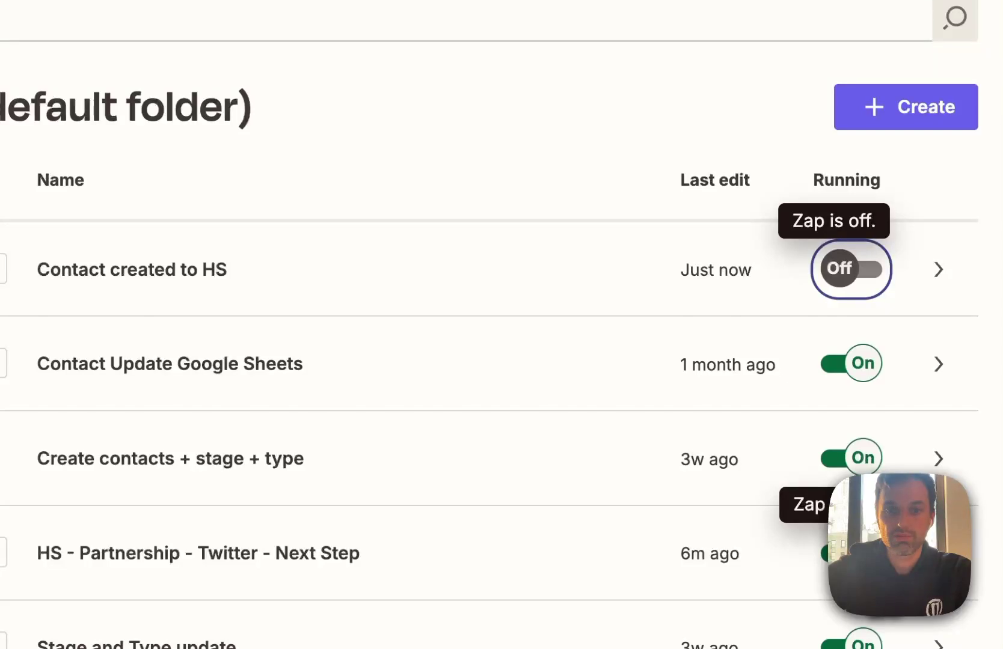
click(852, 553)
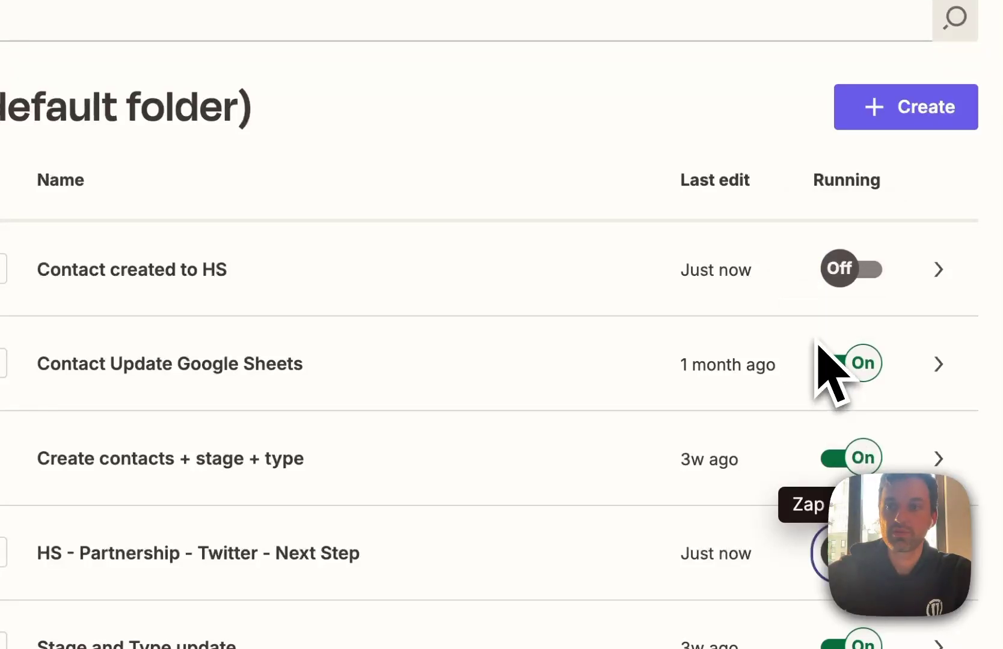
click(934, 117)
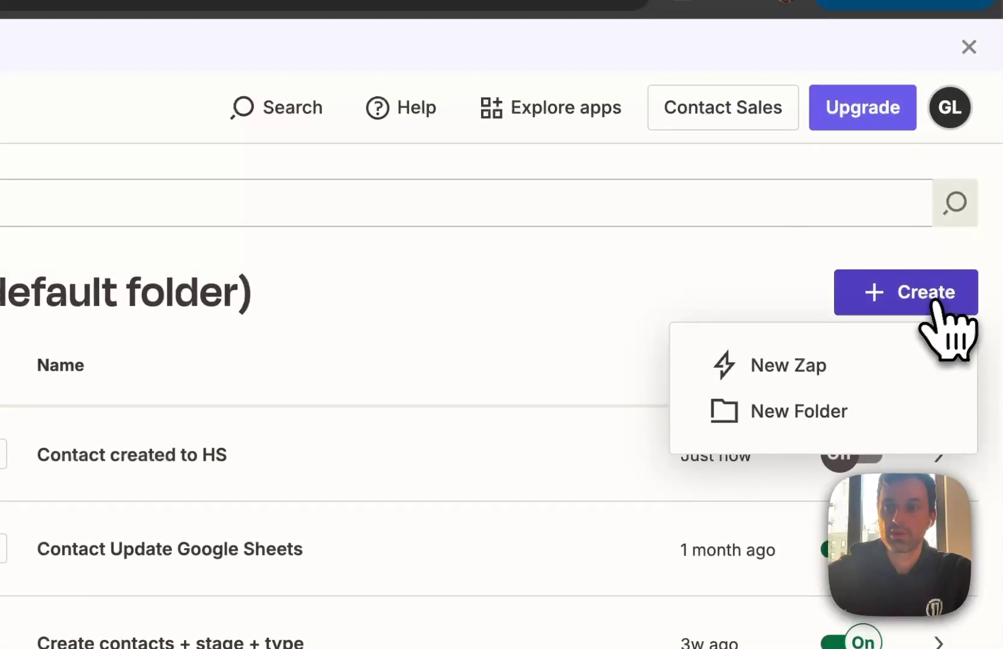
Start a new Zap and begin searching the trigger apps for CRM apps
click(800, 370)
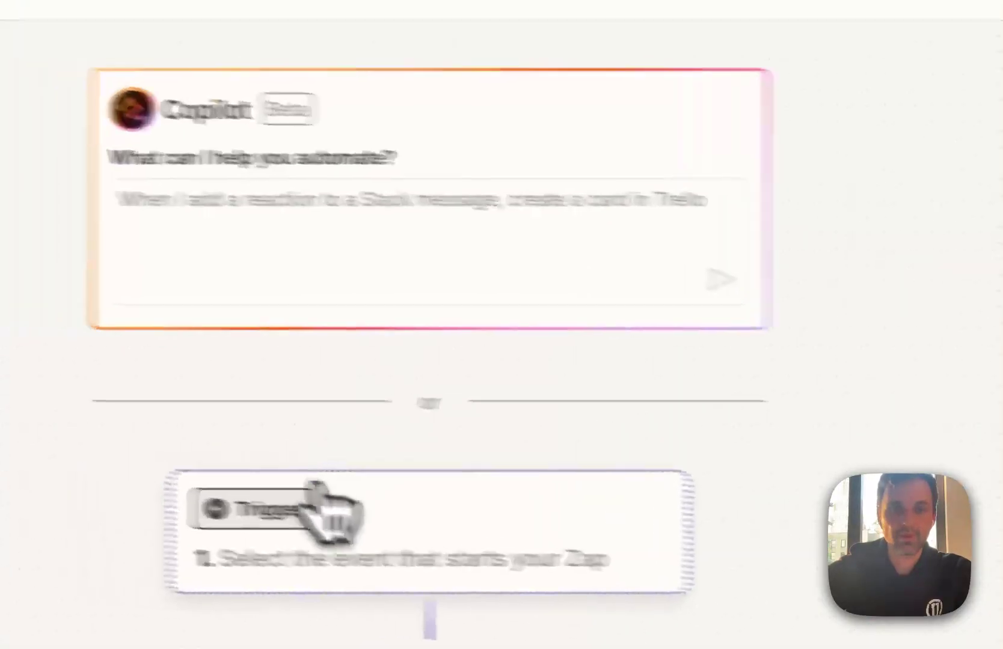
click(75, 538)
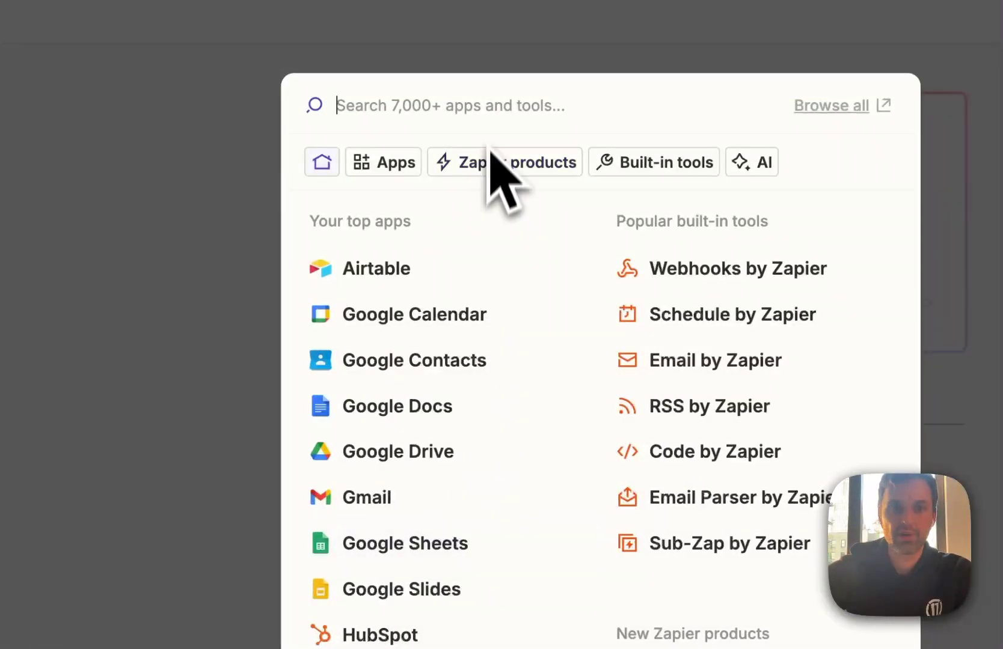
text(crm)
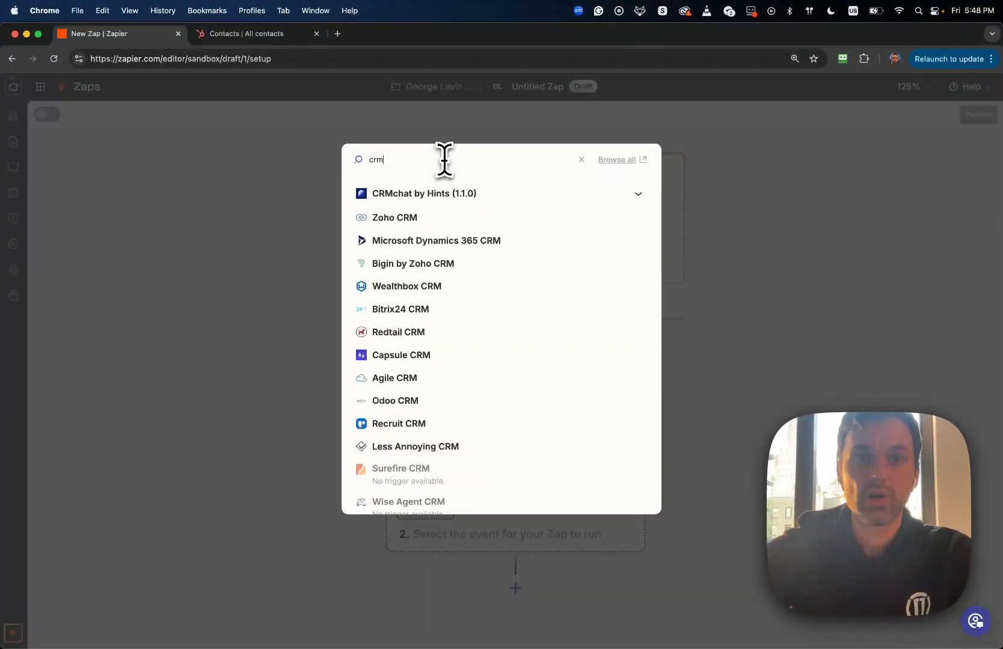
Bring Telegram forward and open CRMchat's Connect your CRM page
mouse_move(988, 148)
click(988, 62)
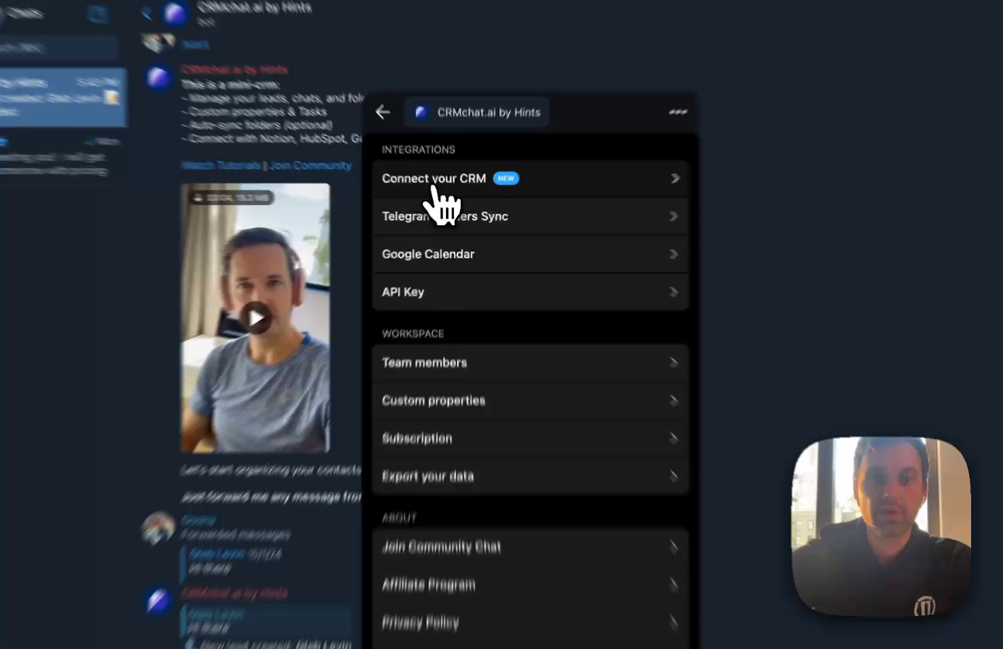
click(437, 201)
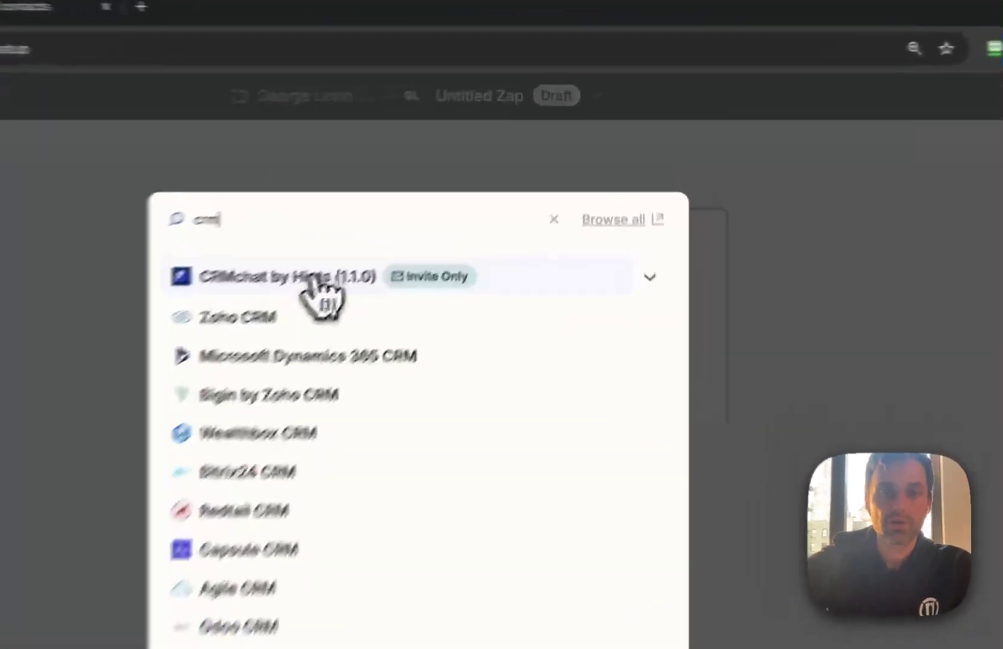
Set the trigger to CRMchat by Hints 'Contact or Chat Created' using account #2
click(440, 195)
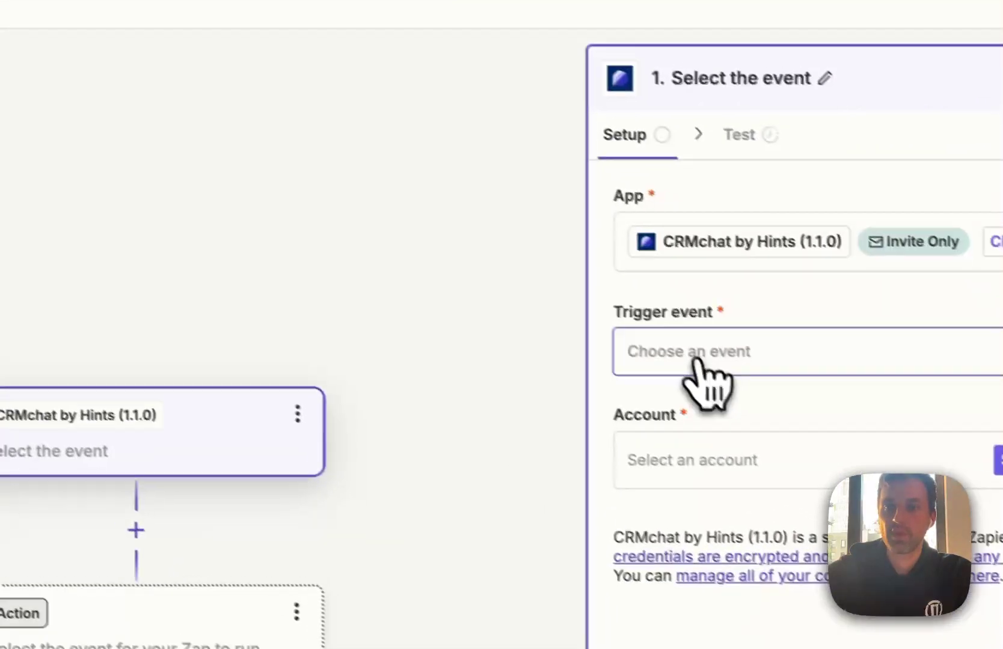
click(694, 358)
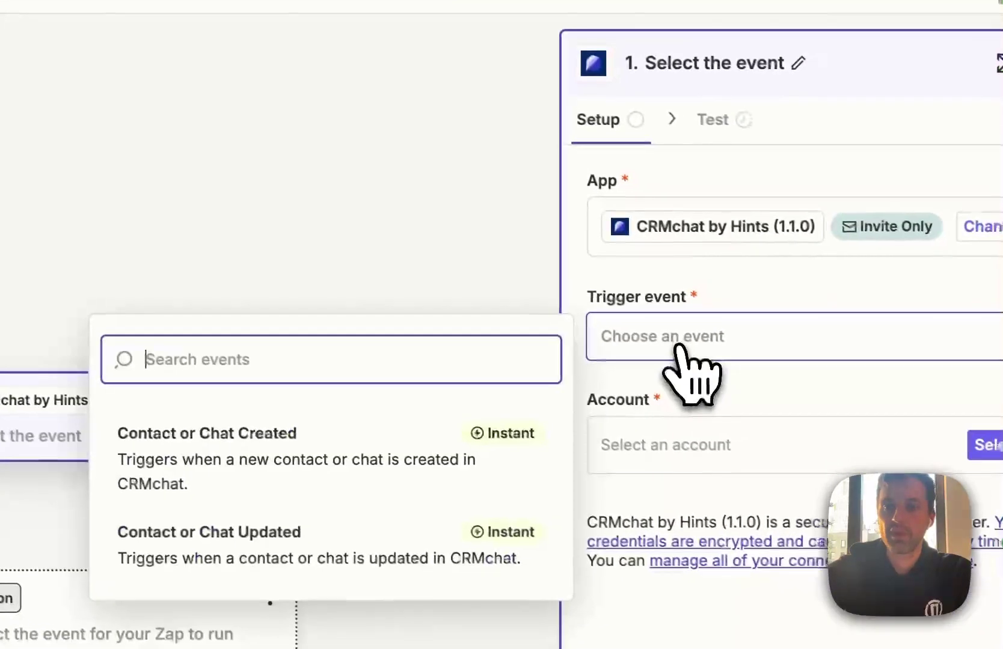
click(328, 475)
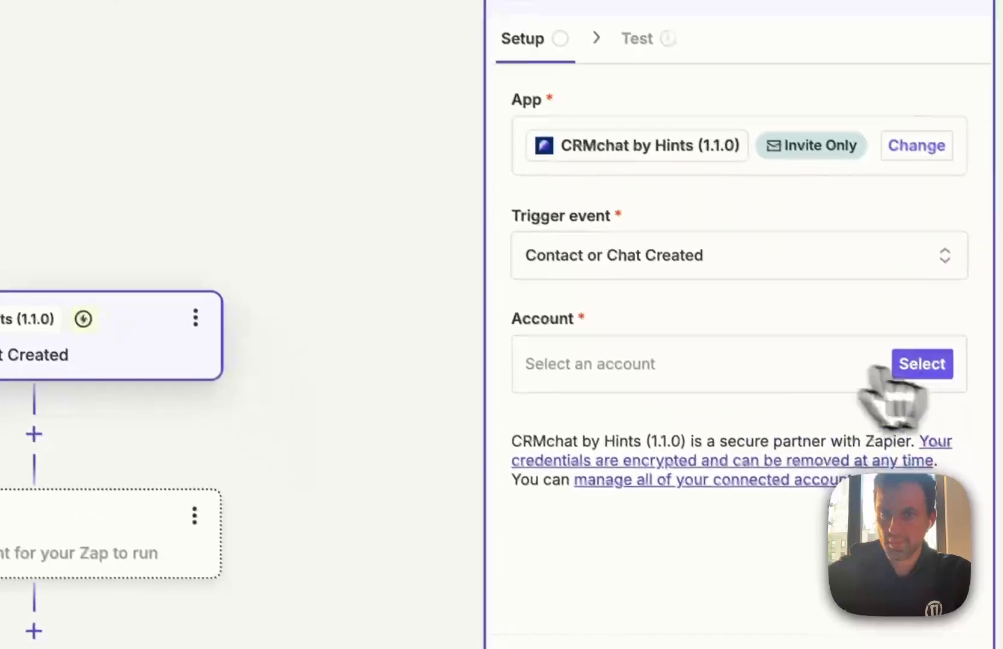
click(709, 360)
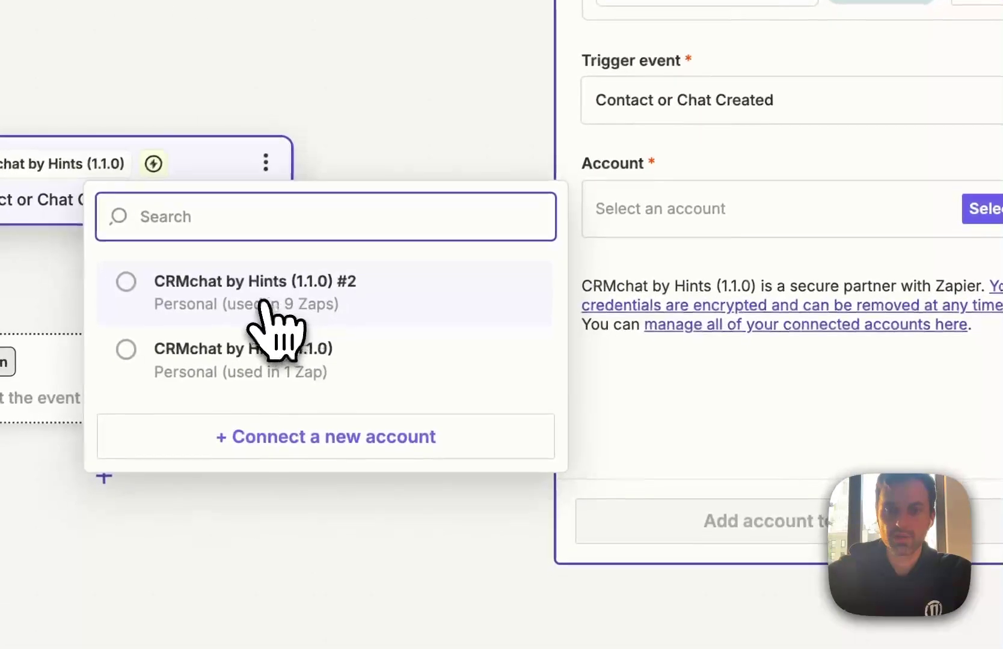
click(262, 300)
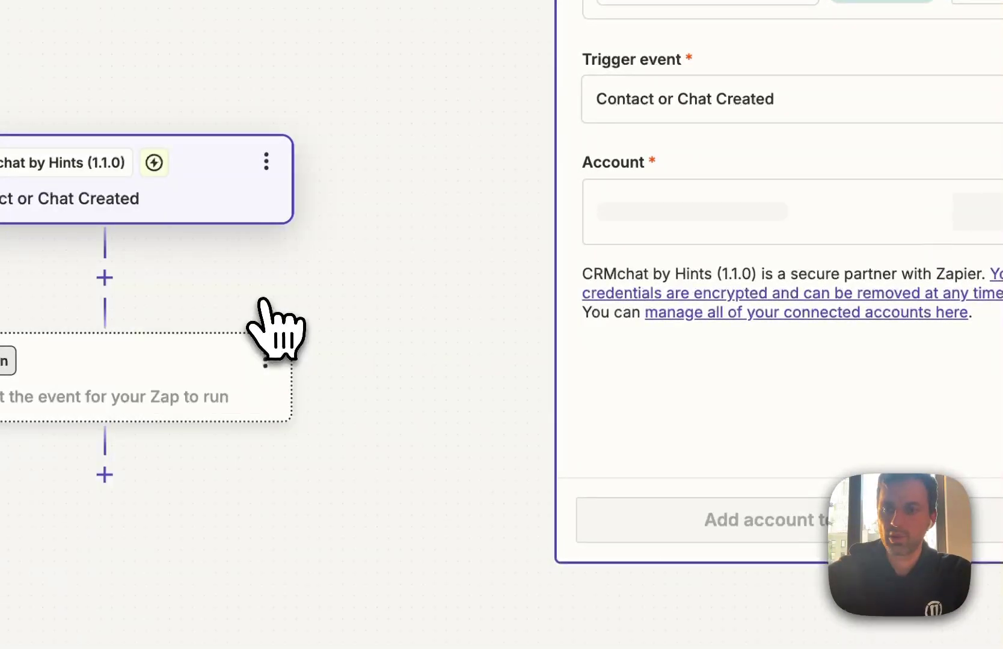
click(818, 520)
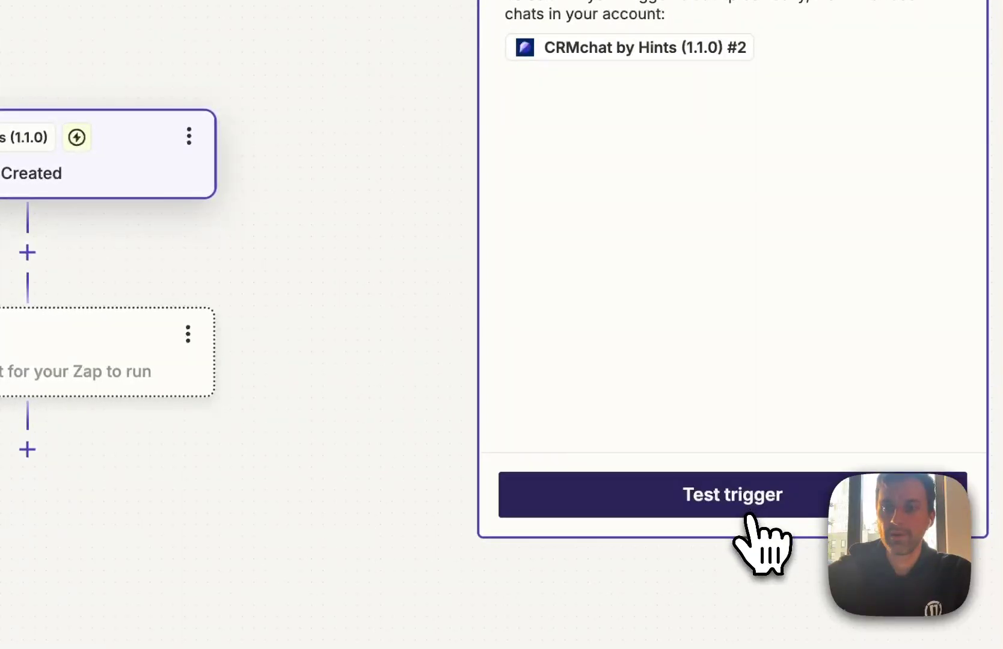
Test the trigger, review the Chat C sample record, and continue with it
click(748, 500)
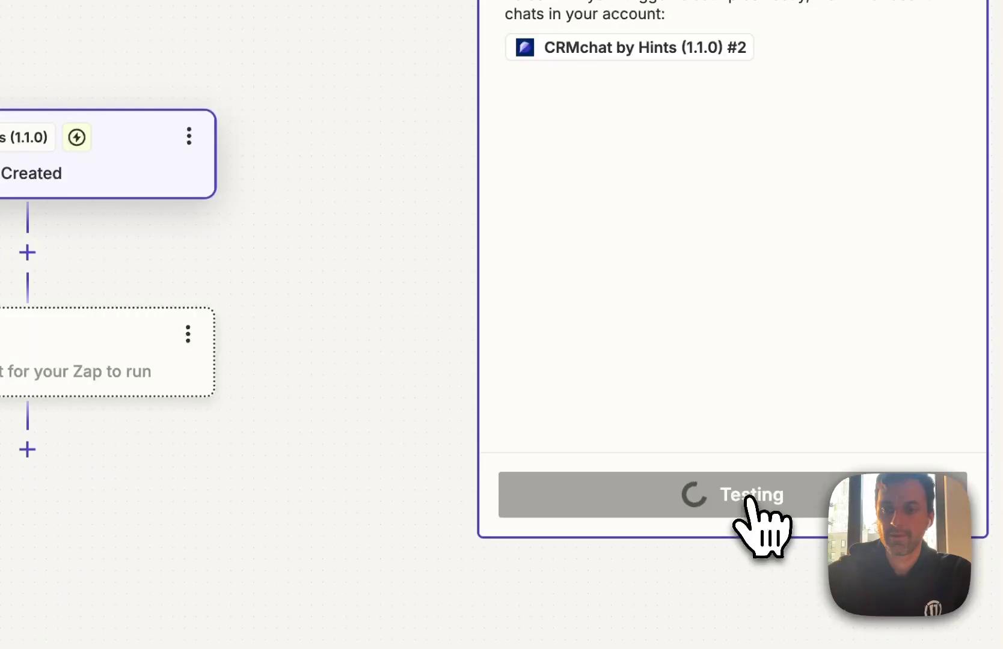
click(672, 181)
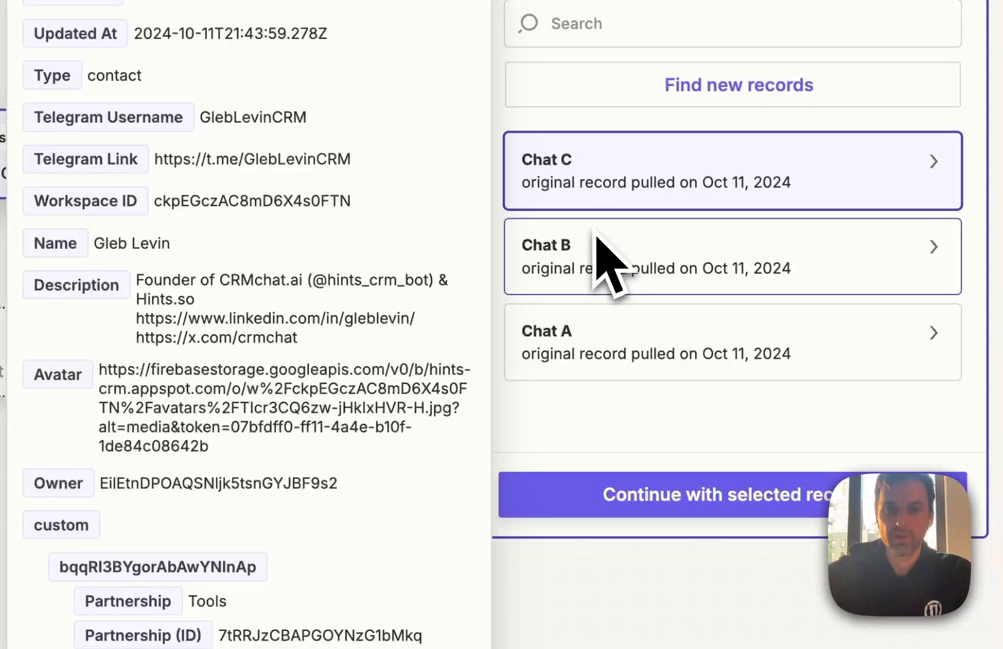
click(667, 505)
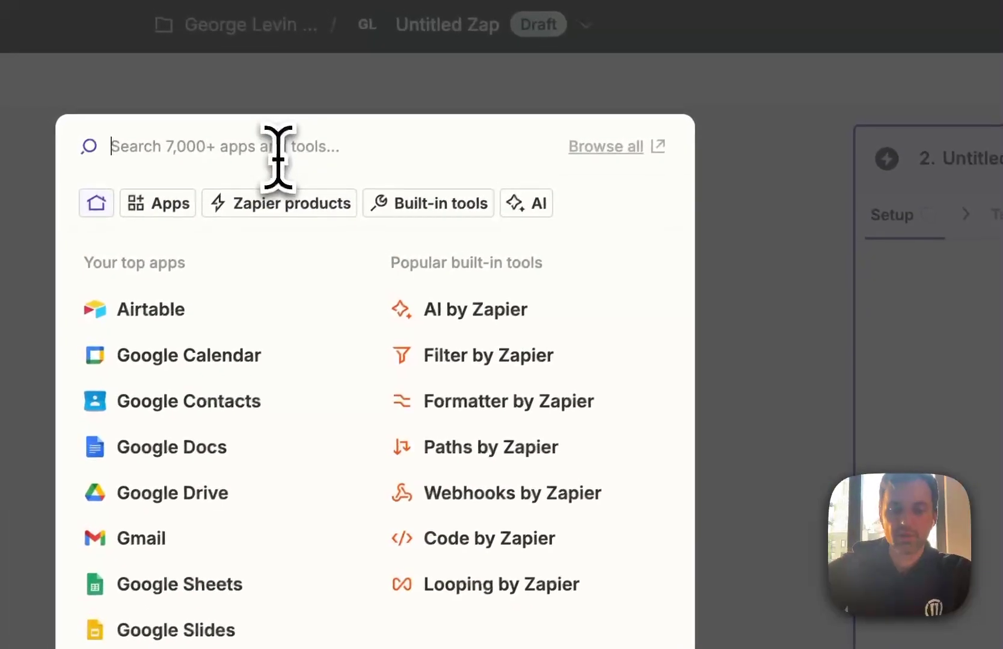
Set step 2 to HubSpot with the Create Contact action event
text(hub)
click(268, 211)
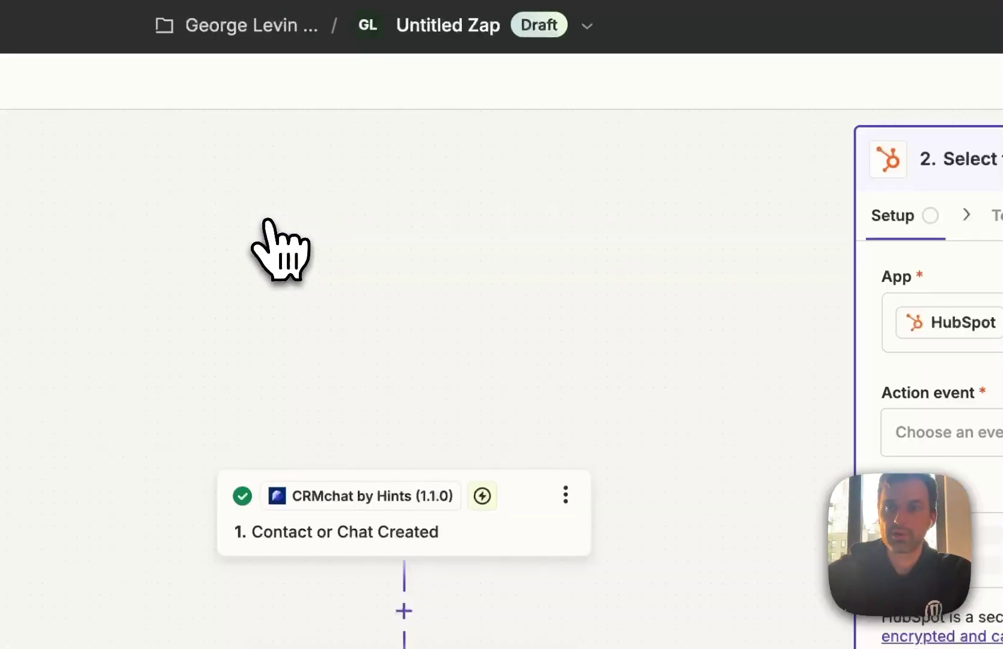
click(962, 432)
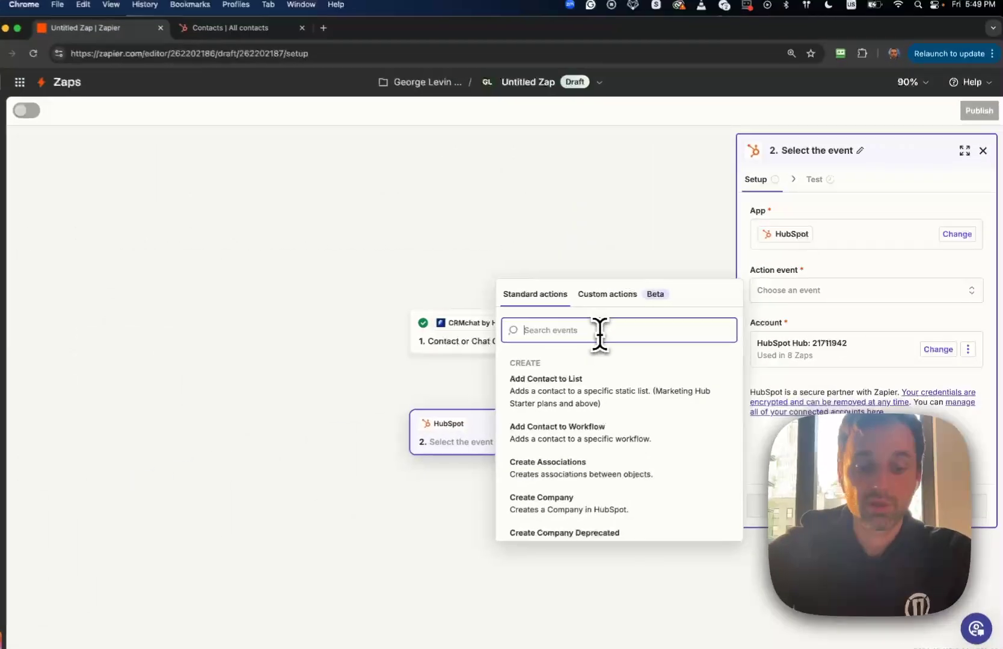
text(create)
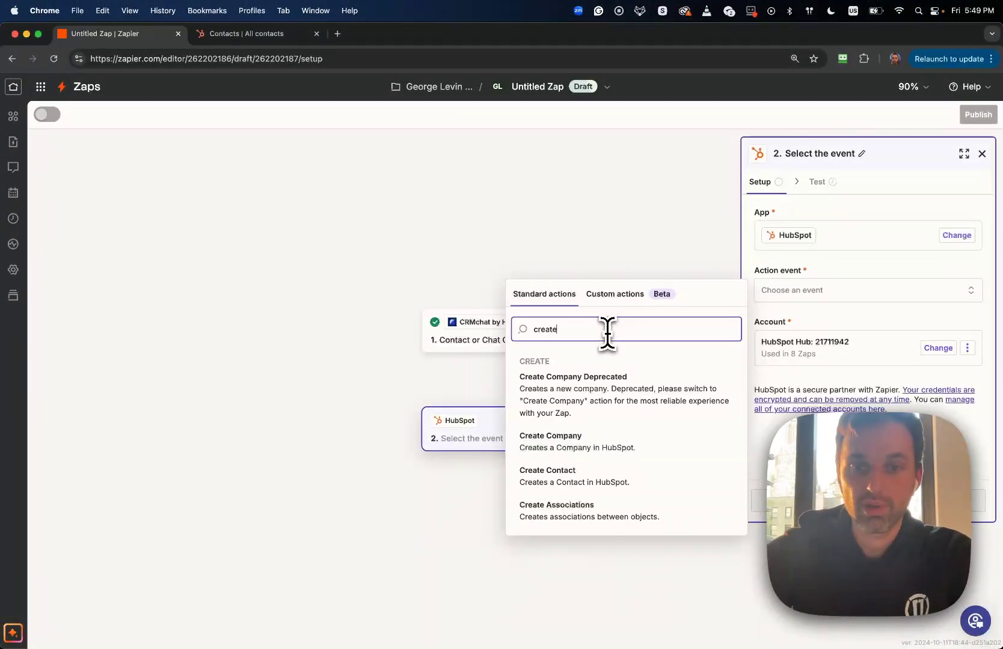
click(571, 476)
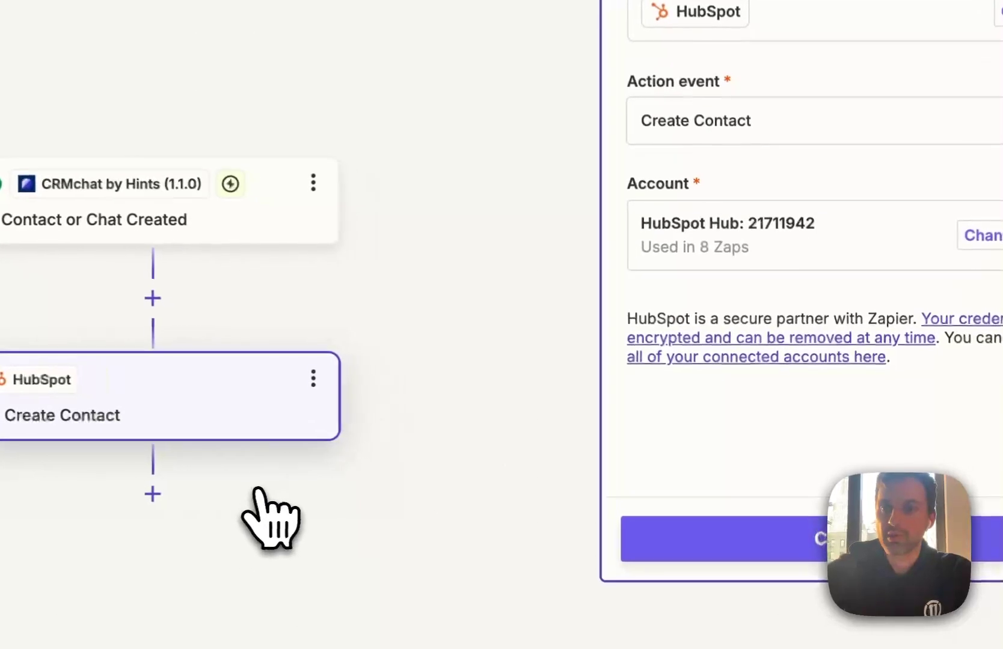
Map HubSpot's Contact information: Telegram field to the trigger's Telegram Username
click(698, 568)
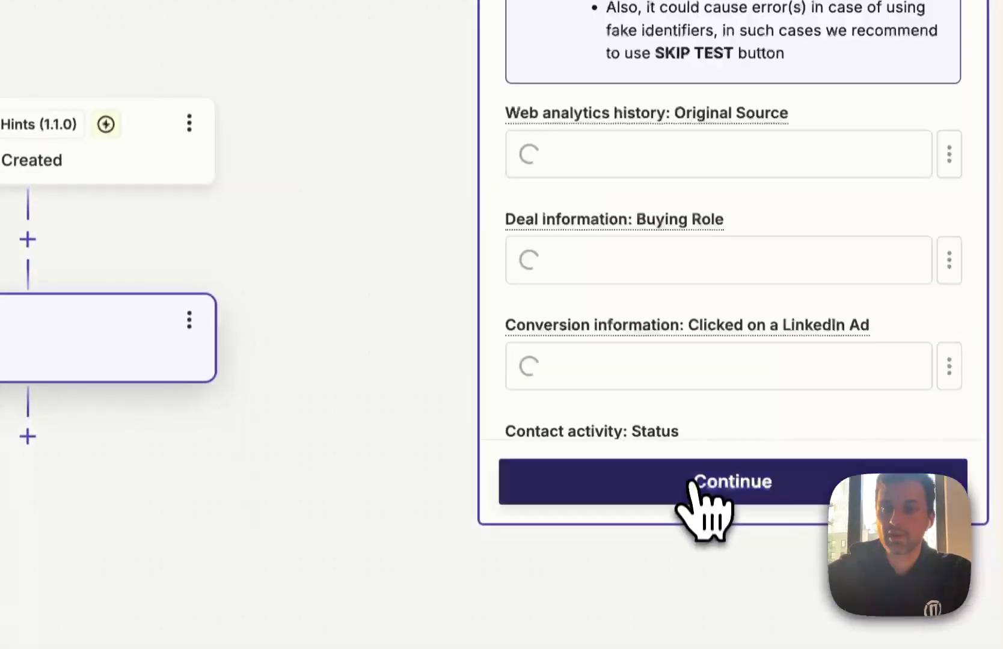
scroll(700, 187, down, 2)
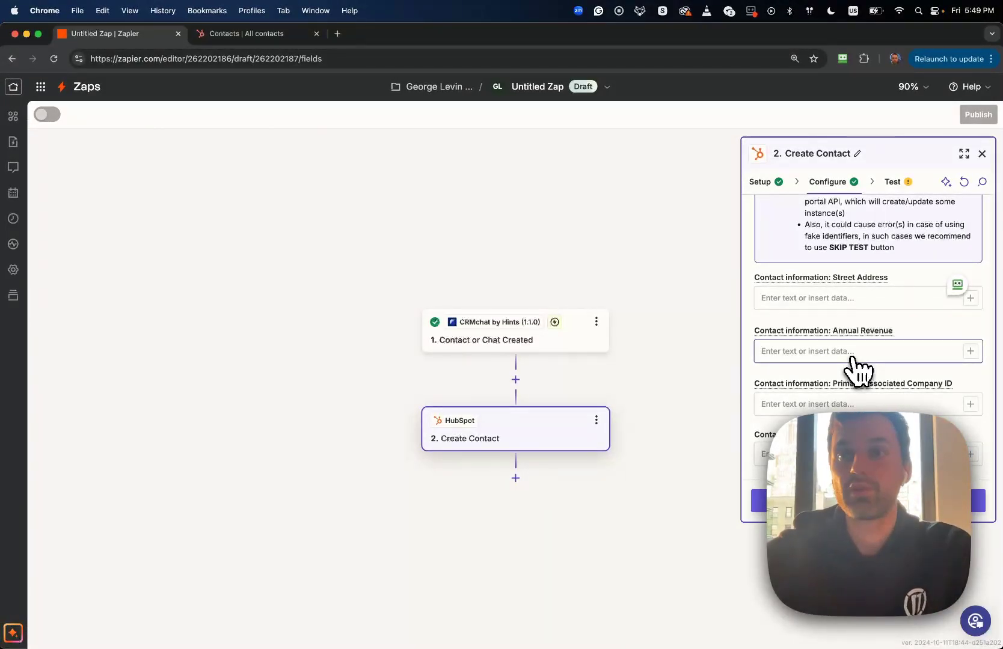
scroll(857, 368, up, 2)
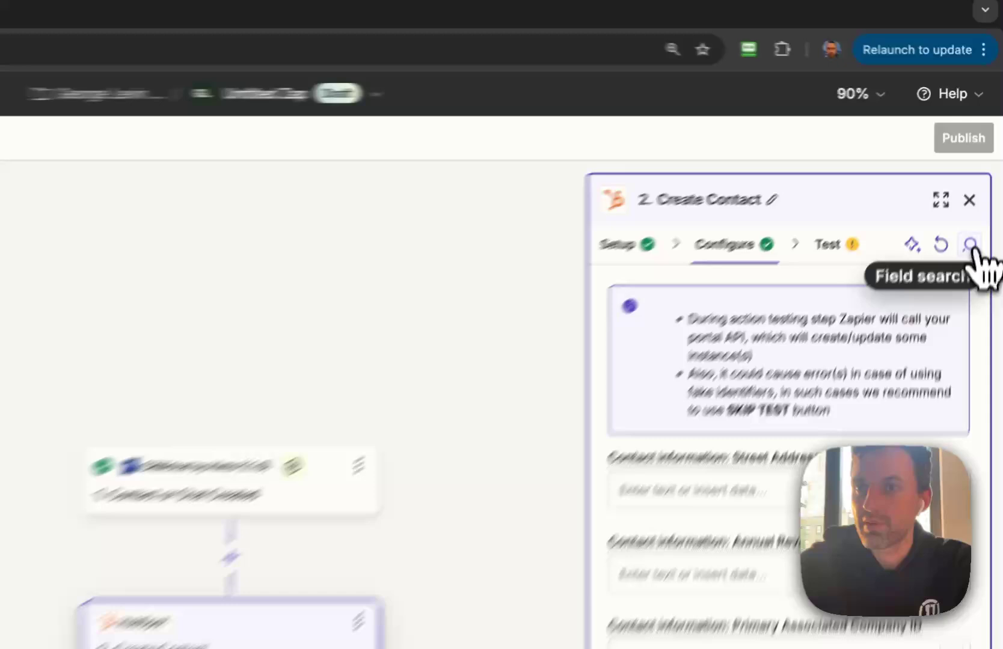
click(984, 183)
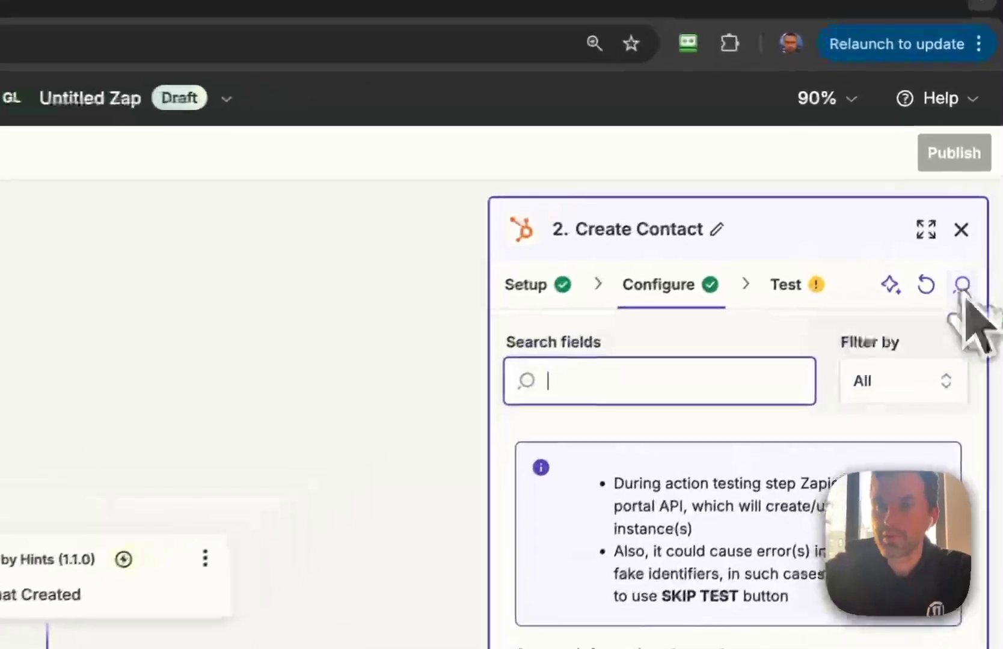
text(teleg)
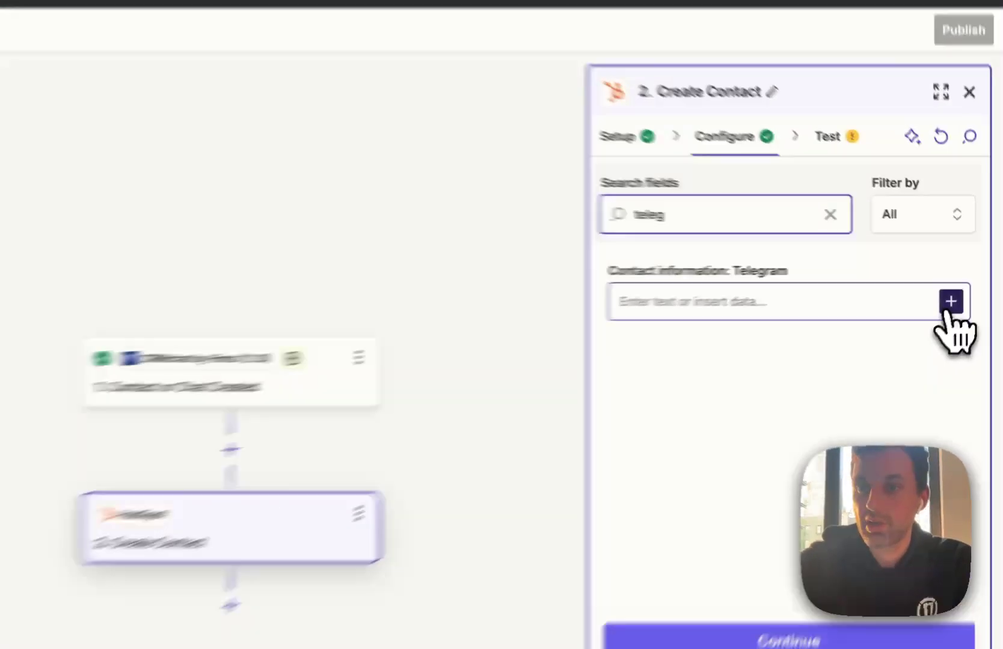
click(970, 286)
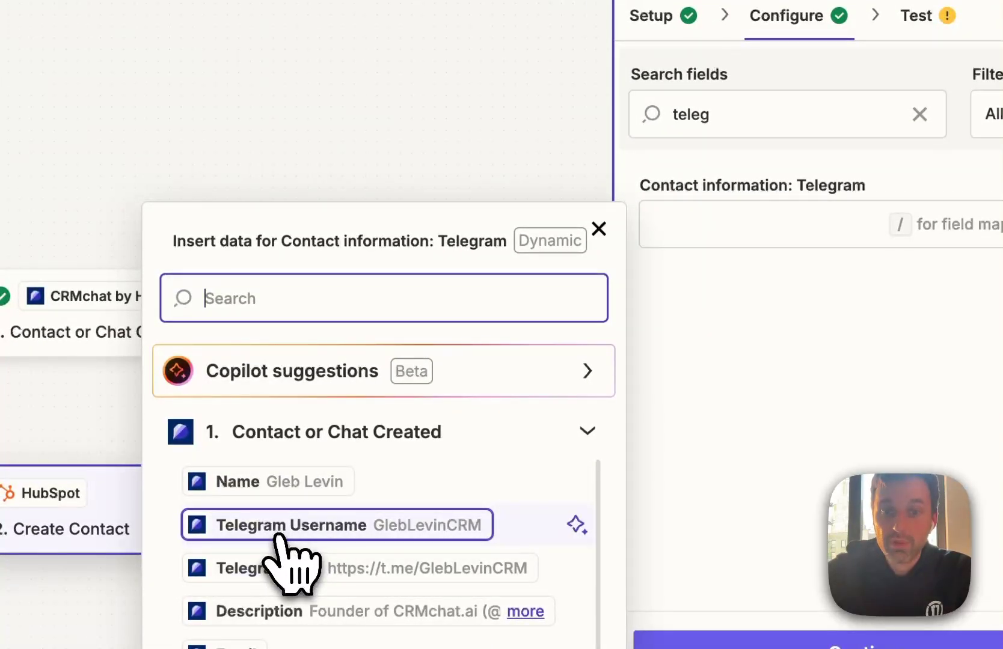
click(282, 527)
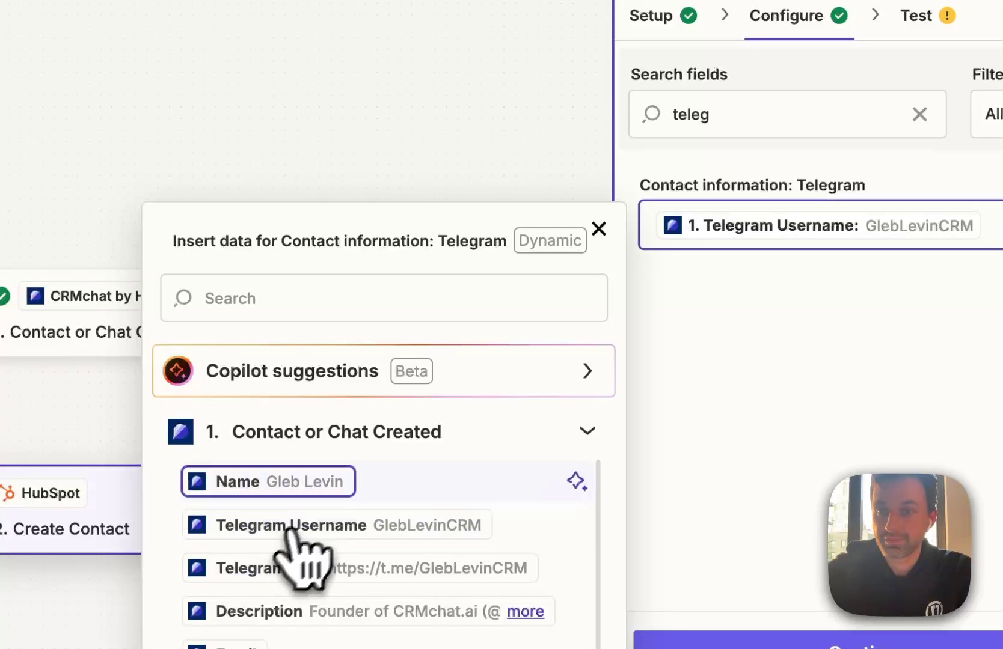
click(720, 472)
double_click(719, 118)
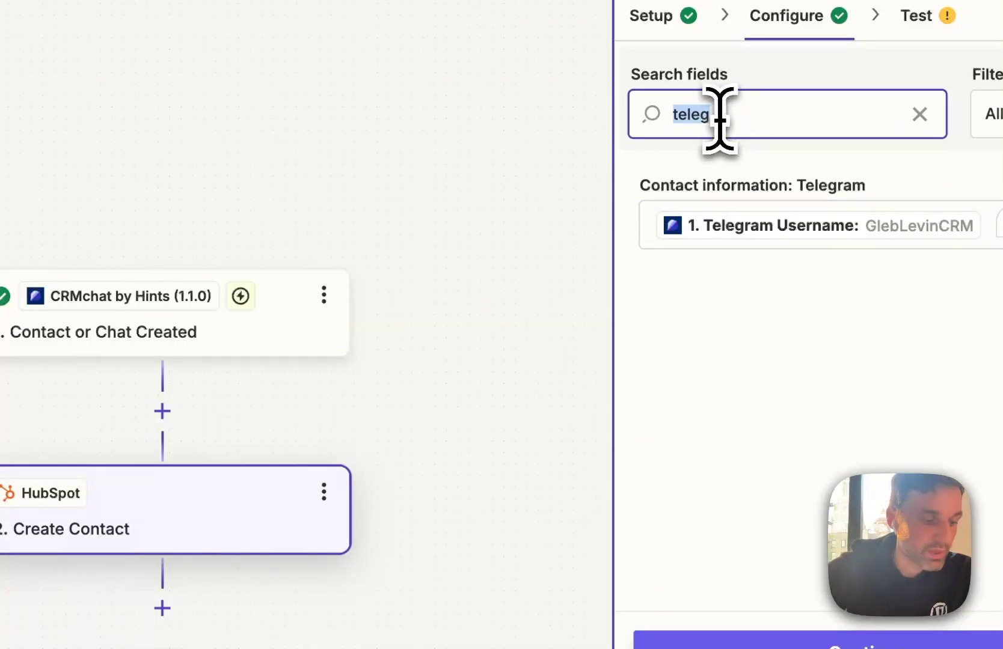
text(bio)
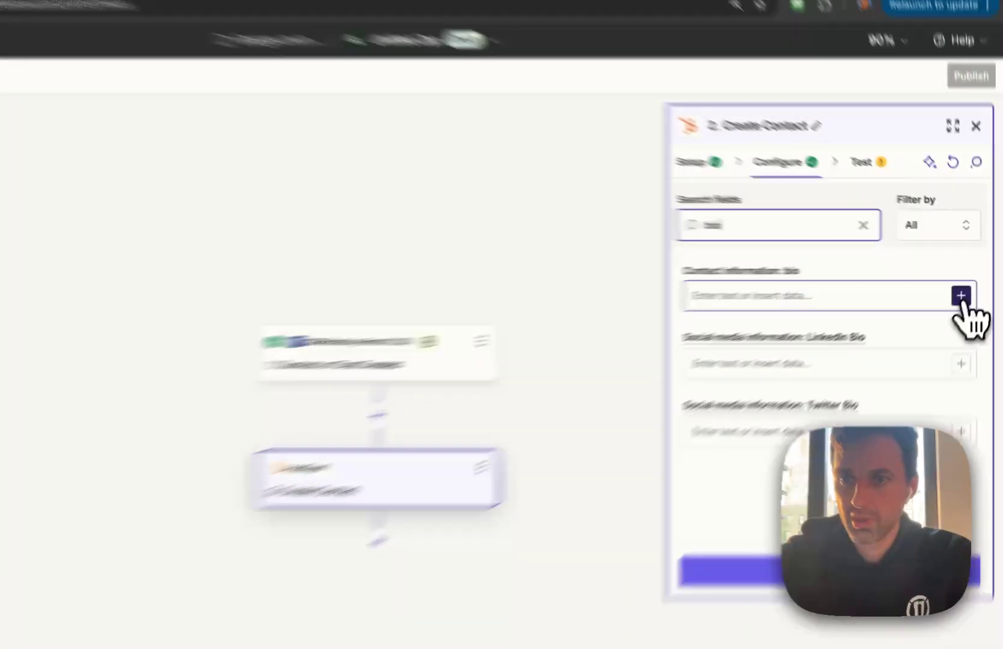
Fill the contact's bio field with the trigger's Description
click(969, 286)
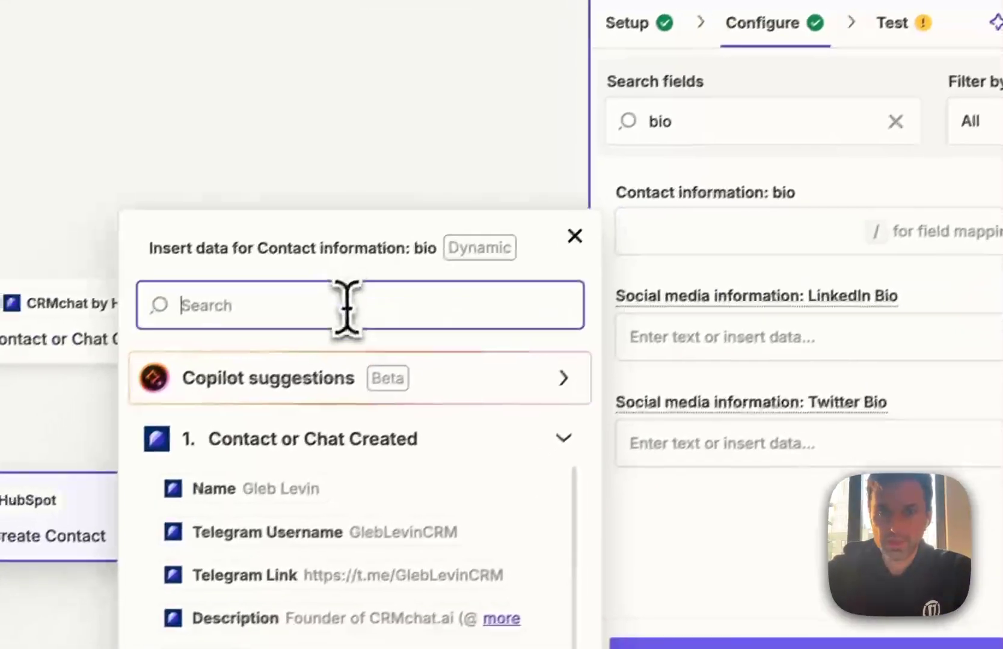
text(dis)
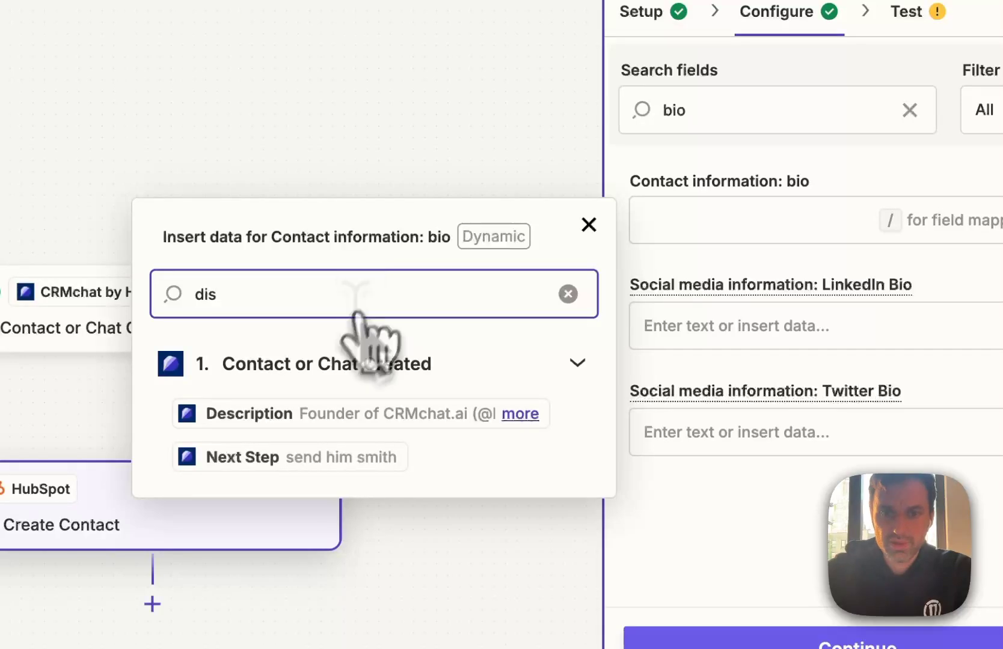
click(275, 414)
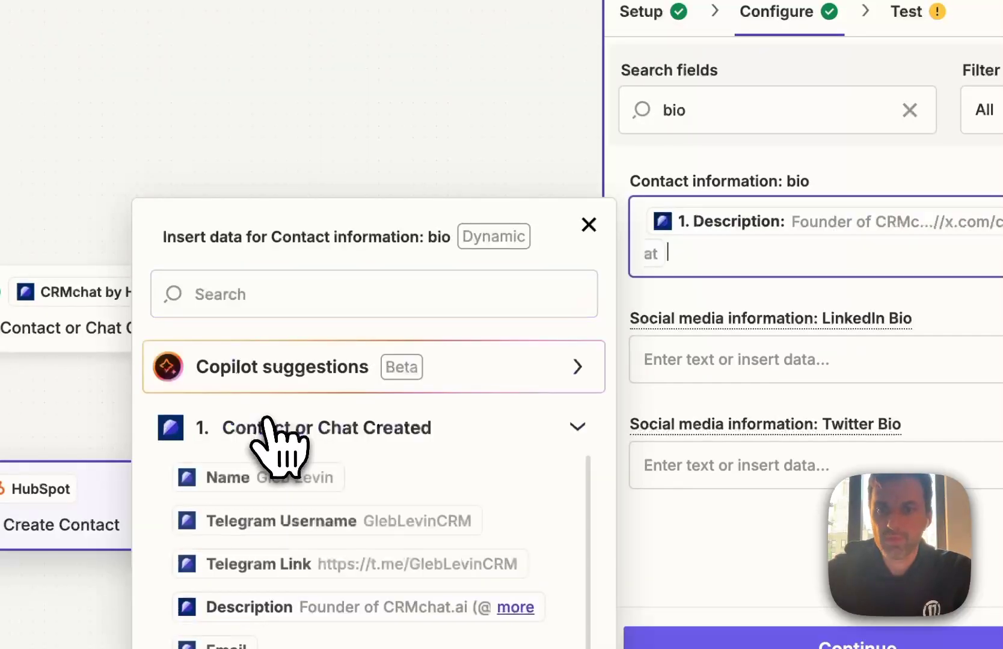
click(835, 370)
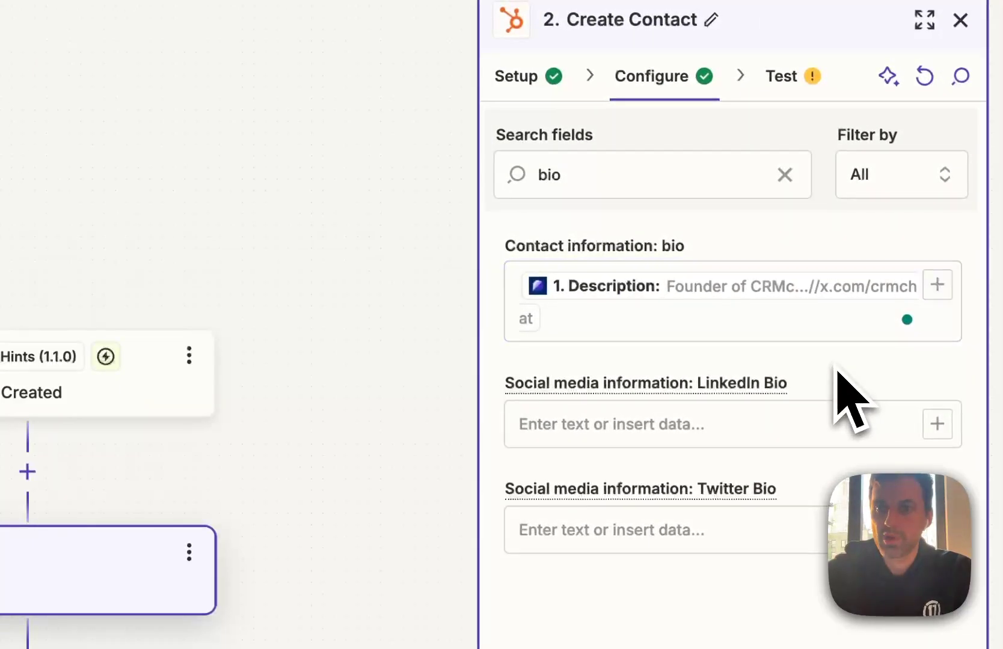
Map Twitter Username to the trigger's Twitter value
click(586, 175)
text(tw)
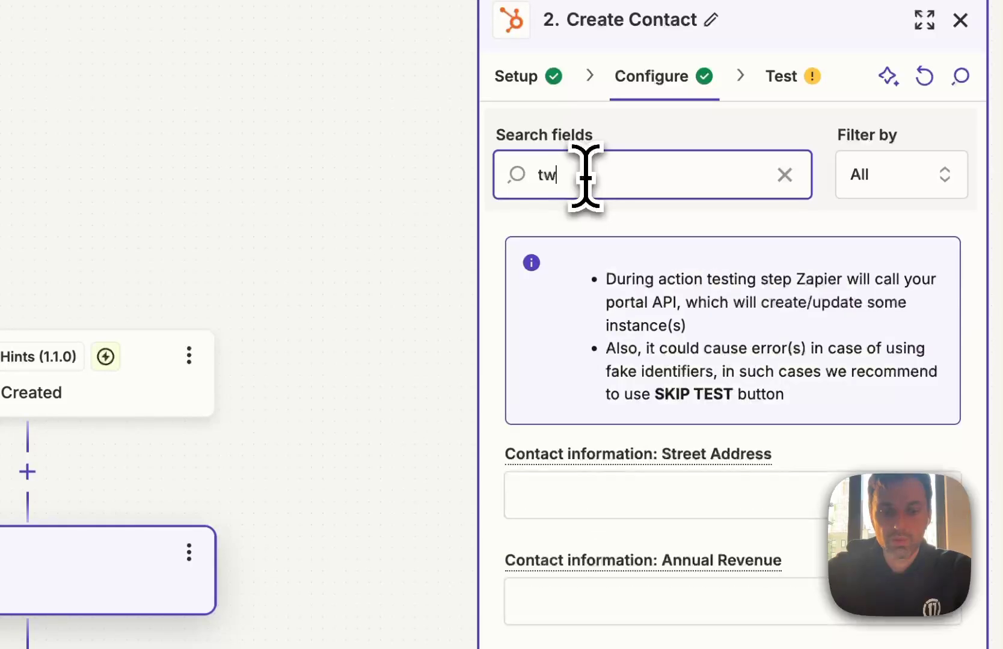
text(itt)
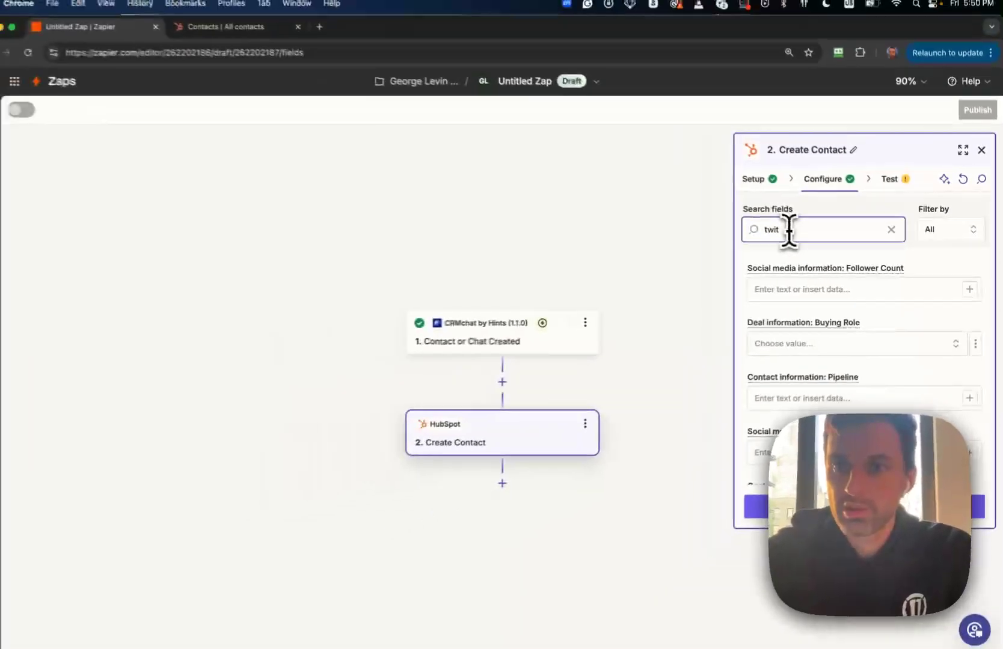
click(970, 308)
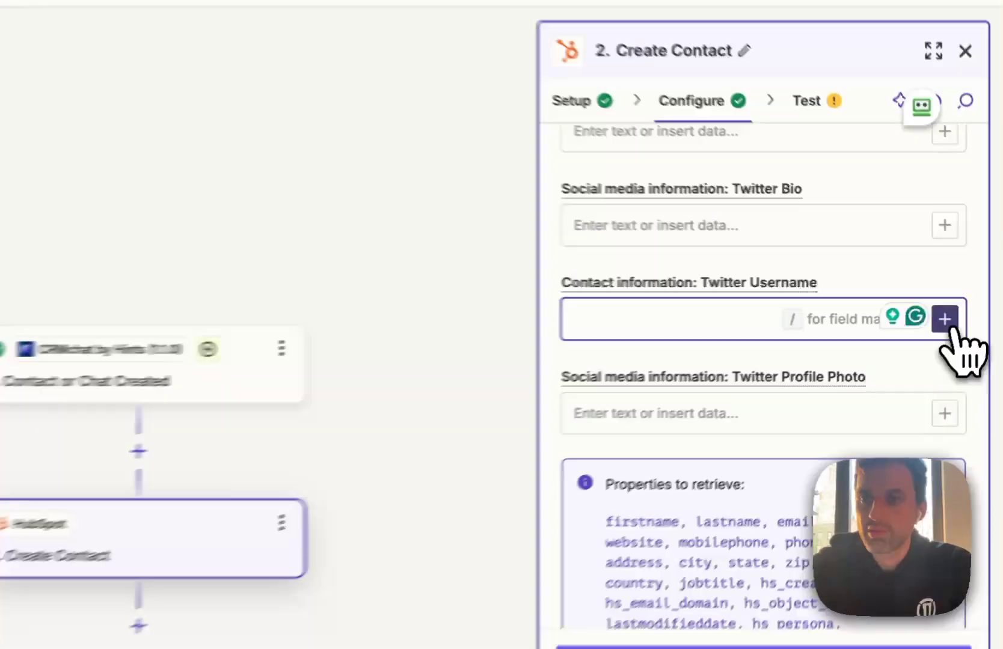
click(970, 305)
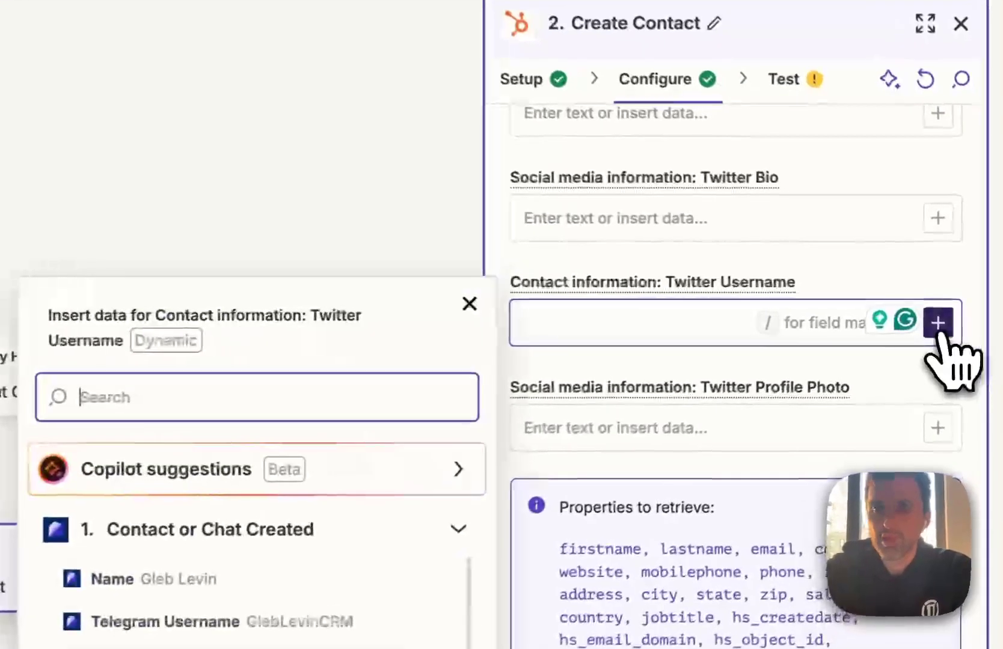
text(t)
key(BackSpace)
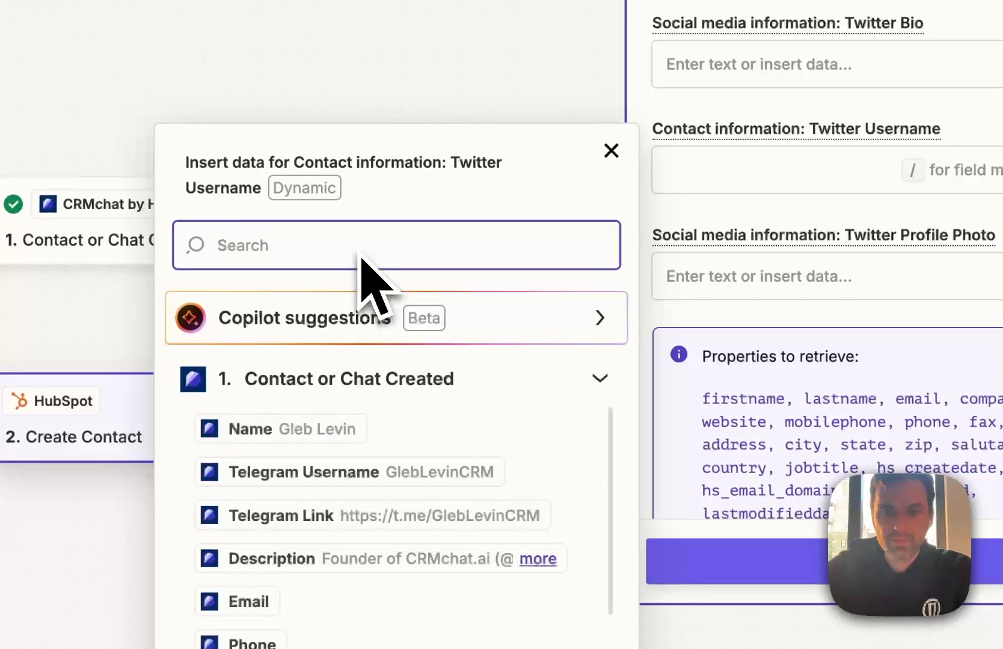
text(twit)
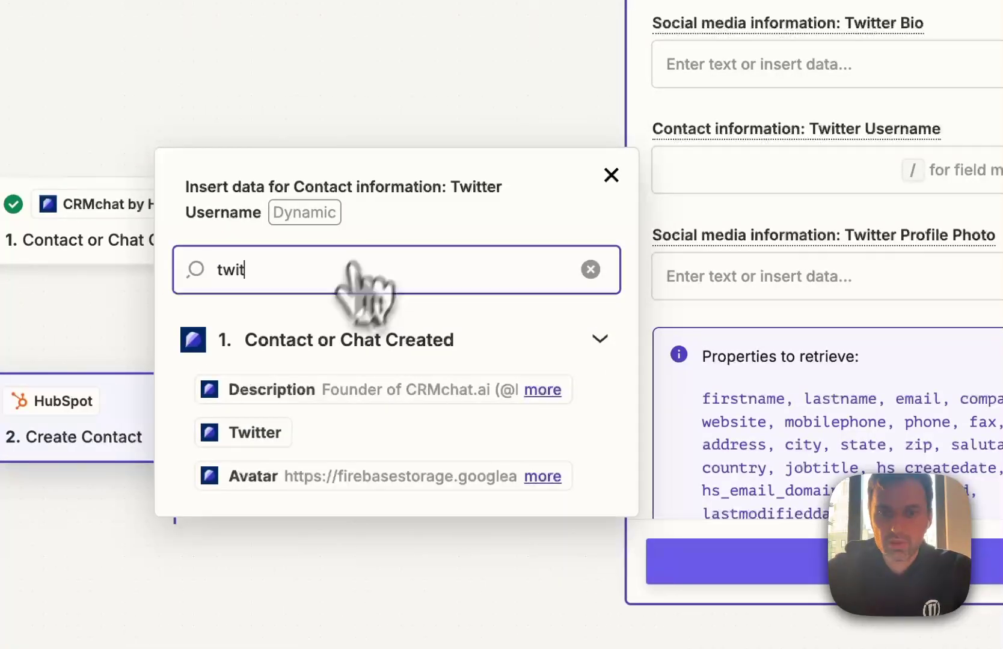
click(269, 439)
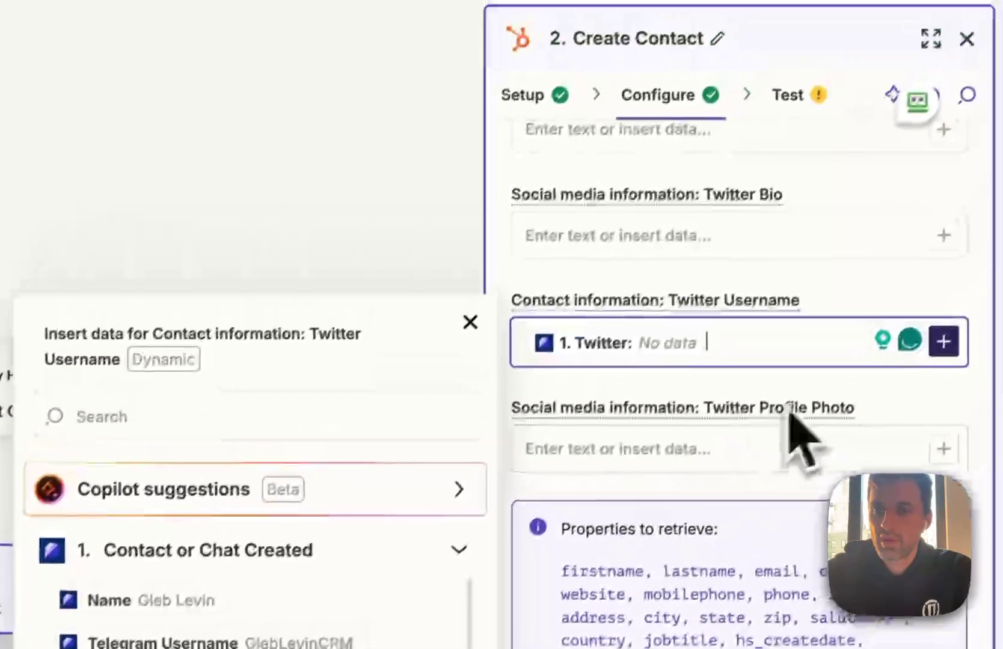
click(933, 230)
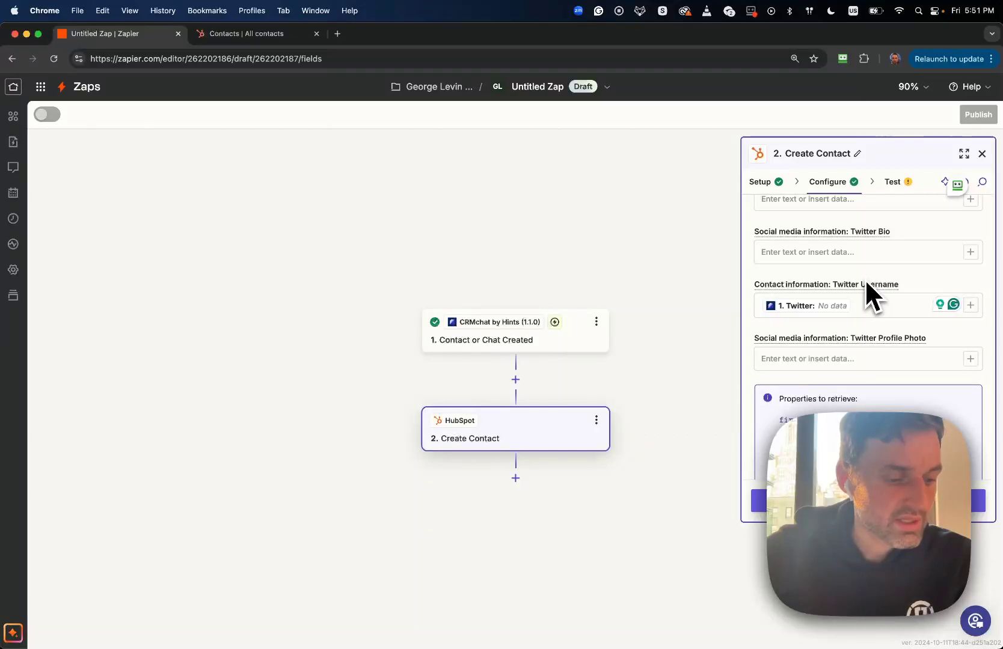
Set Partnership to a custom value mapped from the trigger's Partnership field
scroll(865, 288, up, 5)
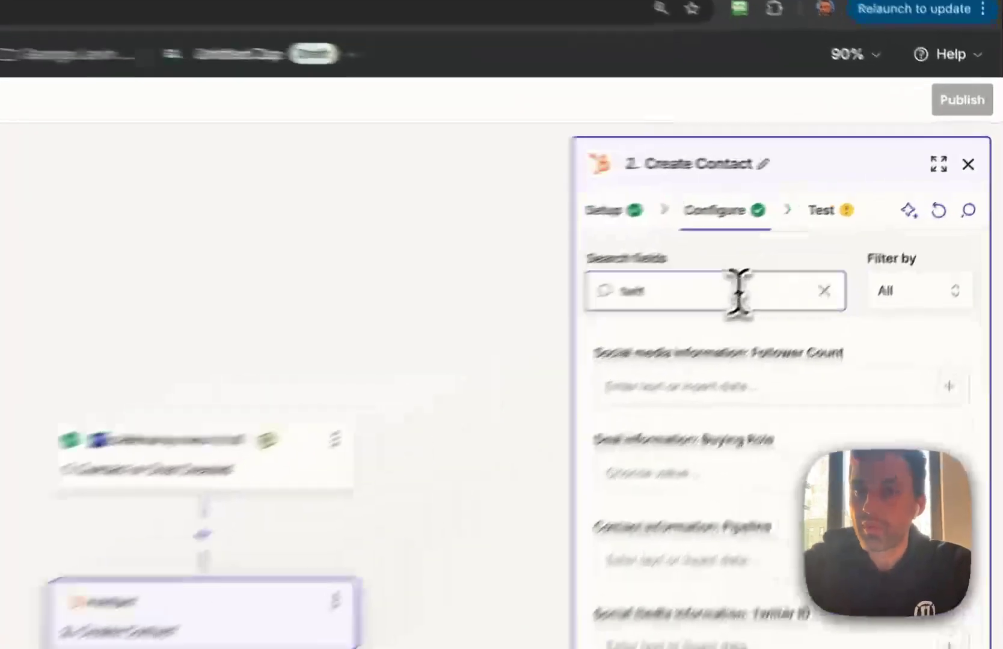
double_click(838, 229)
text(part)
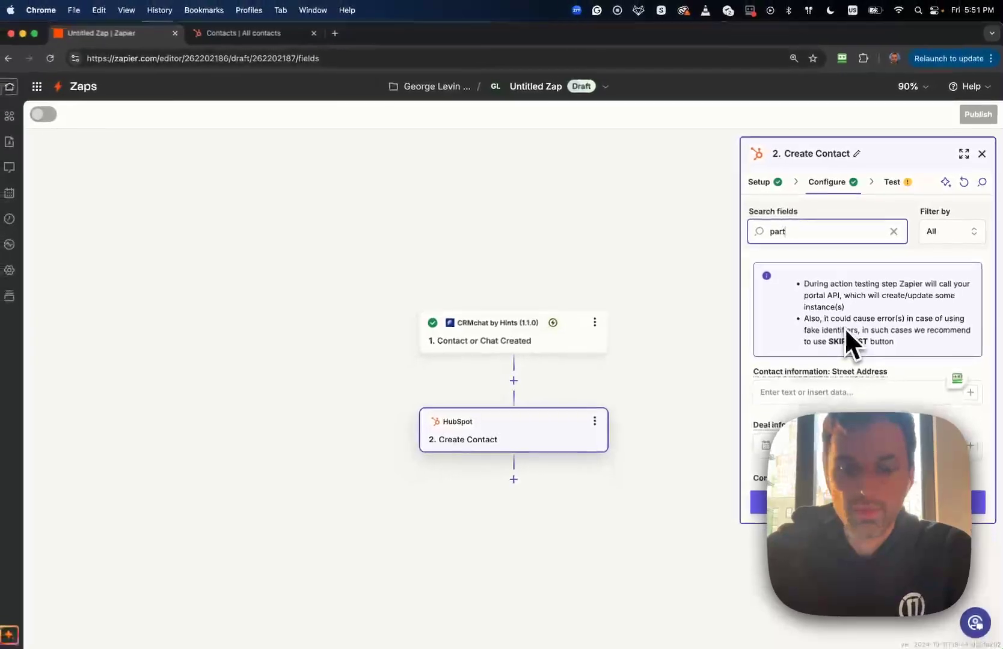
text(ner)
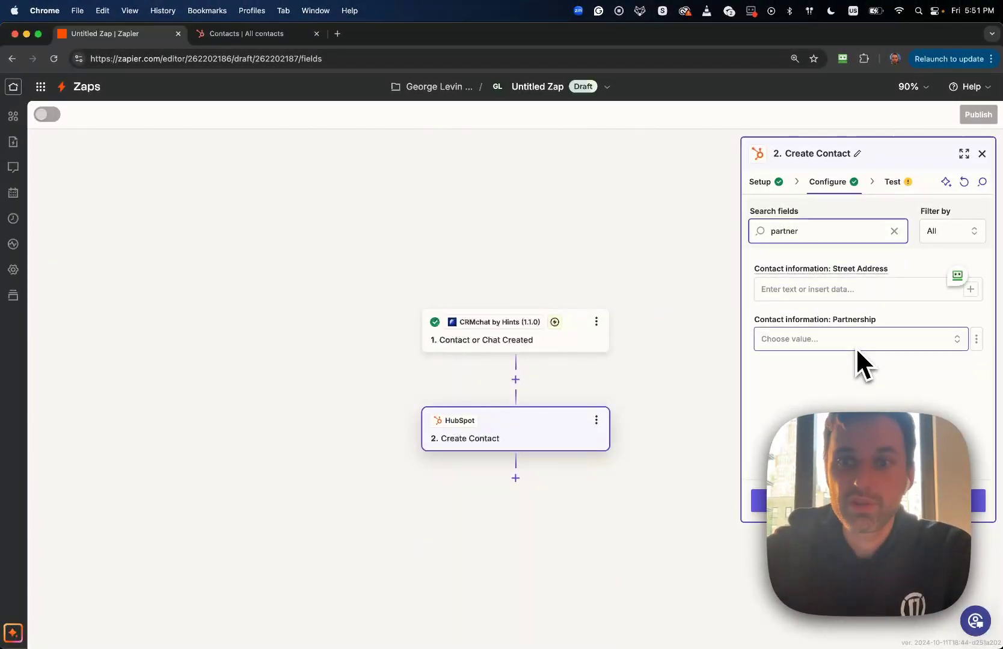
click(976, 338)
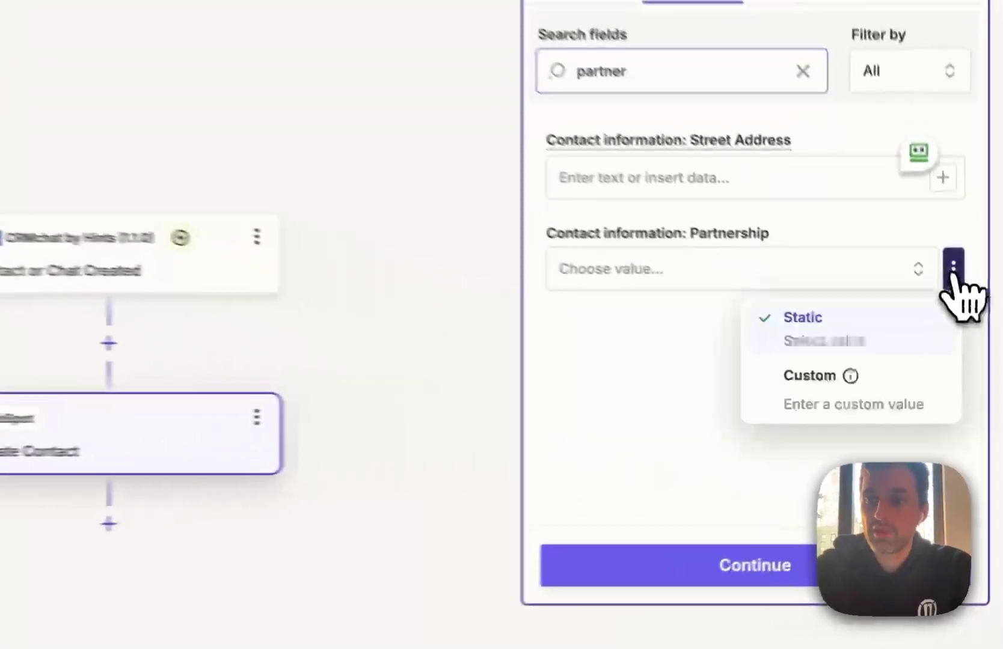
click(817, 397)
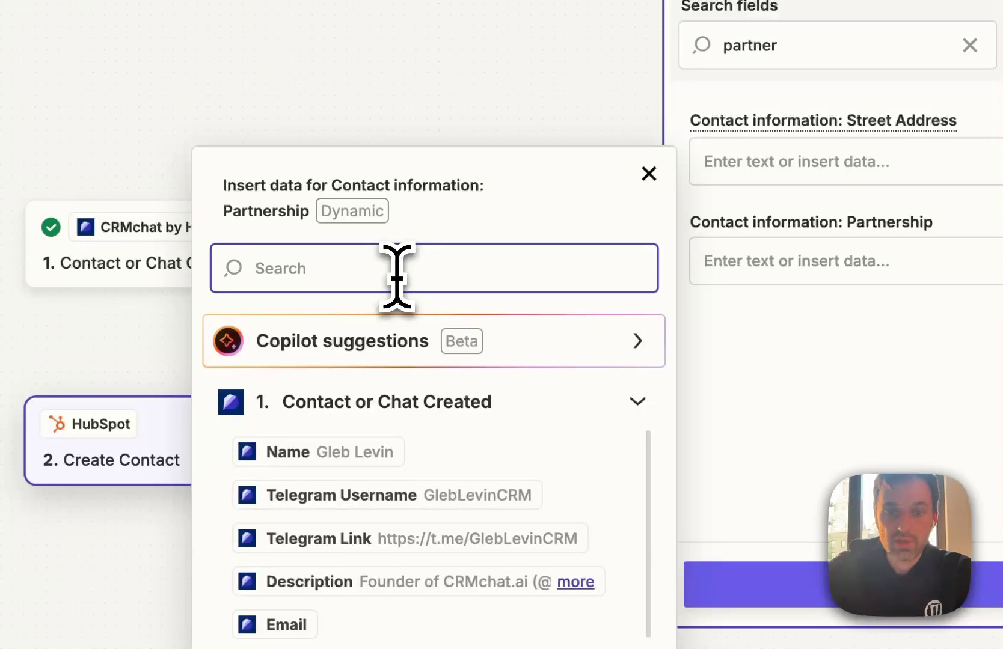
text(part)
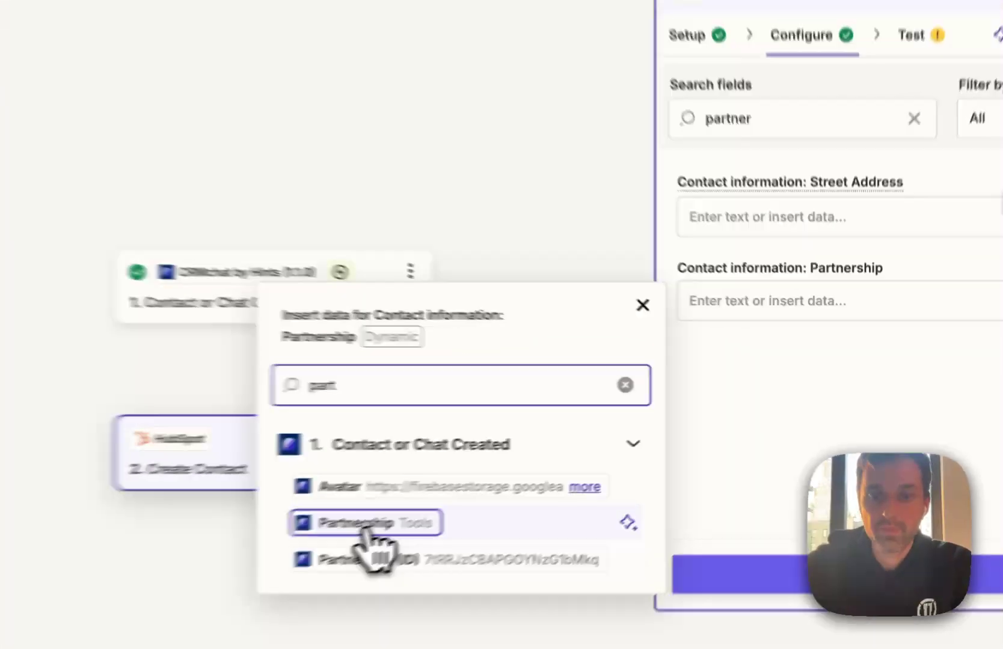
click(569, 471)
click(795, 411)
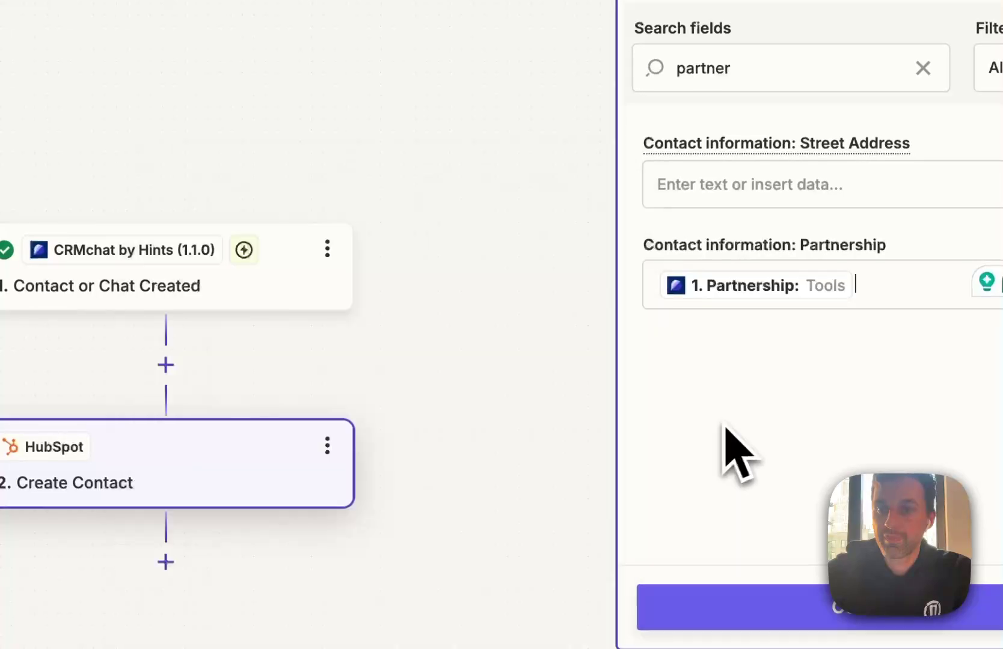
double_click(744, 63)
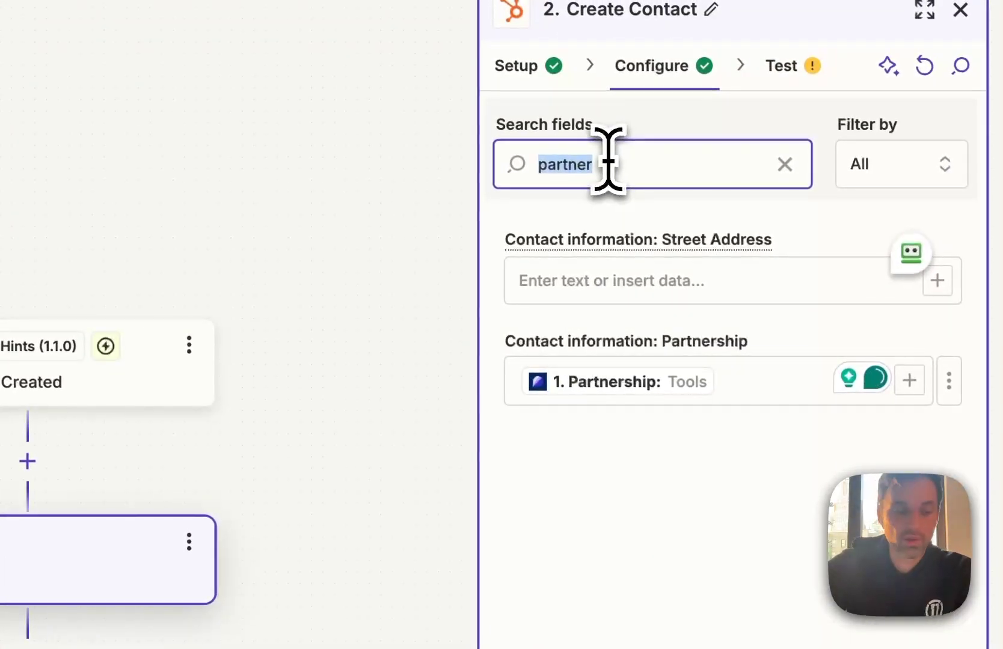
Map Next Step and First Name (from Name) from the CRMchat lead, then retest Create Contact
text(next)
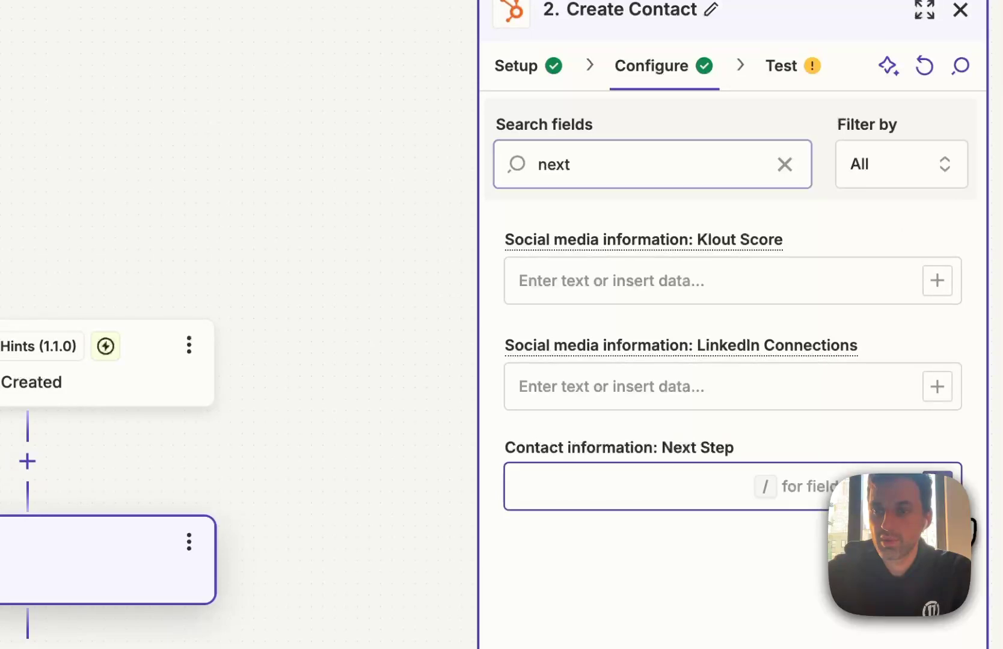
text(nex)
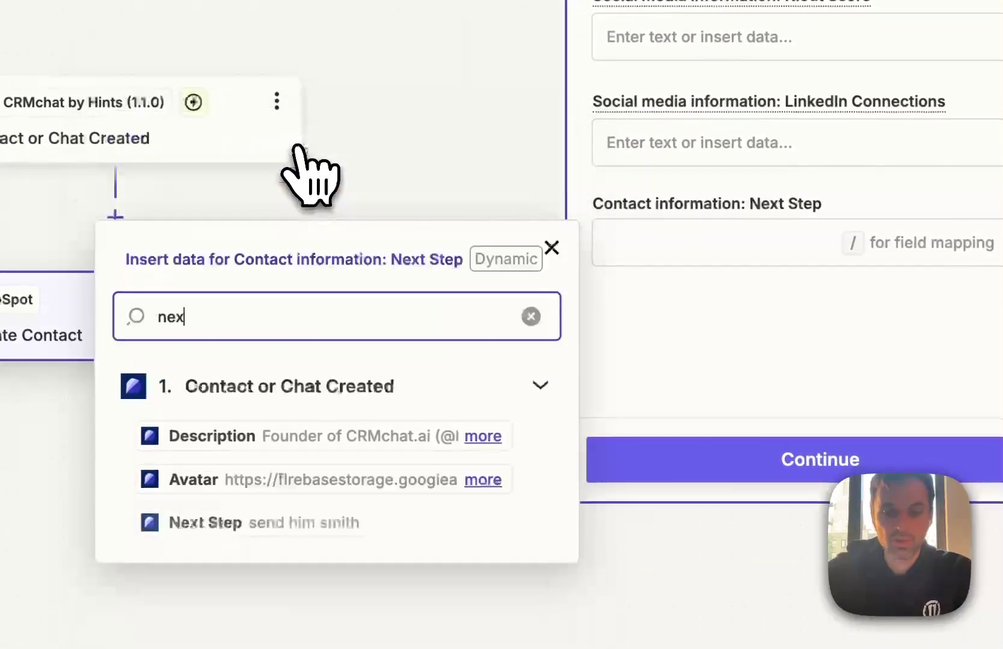
text(t)
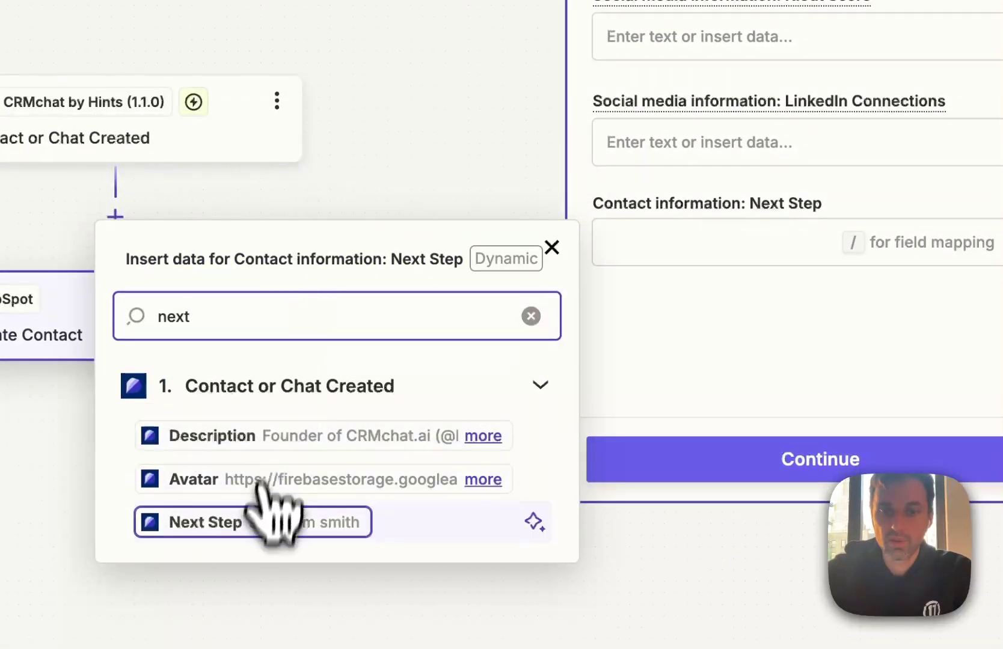
click(265, 521)
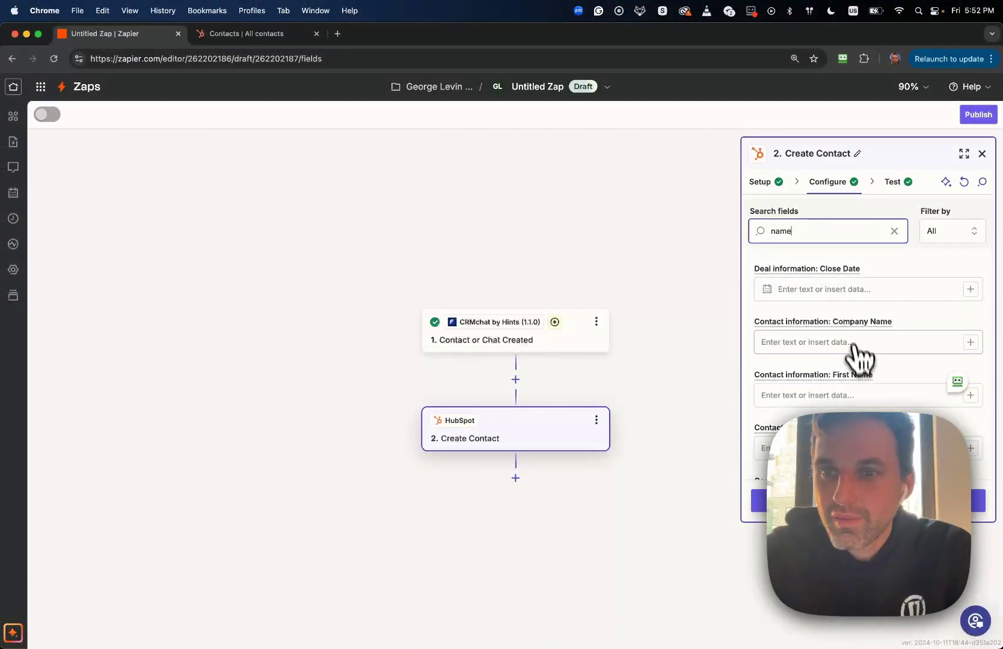
click(968, 395)
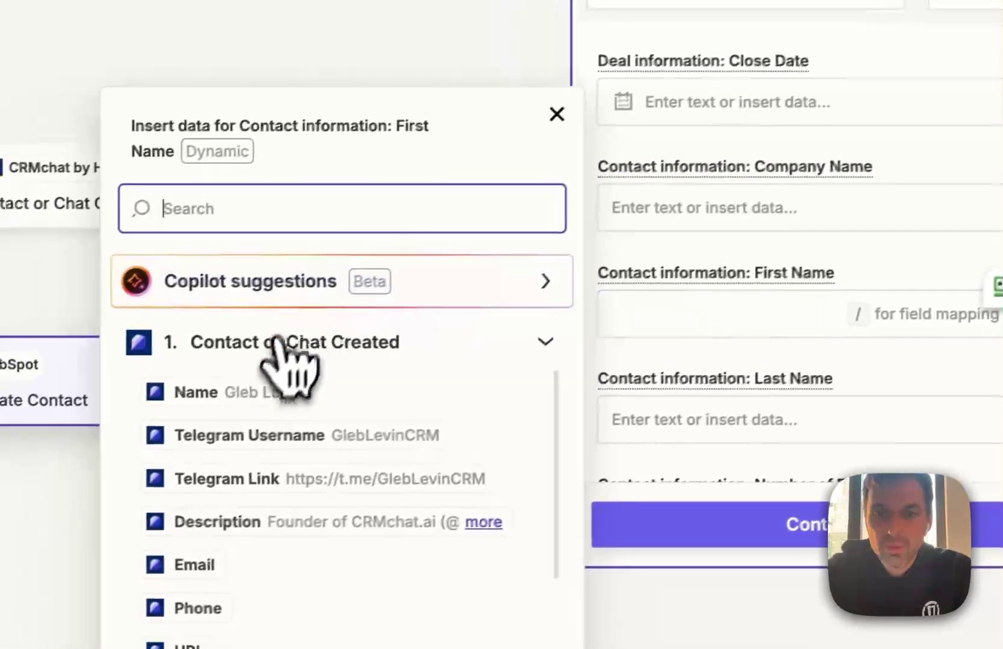
click(580, 434)
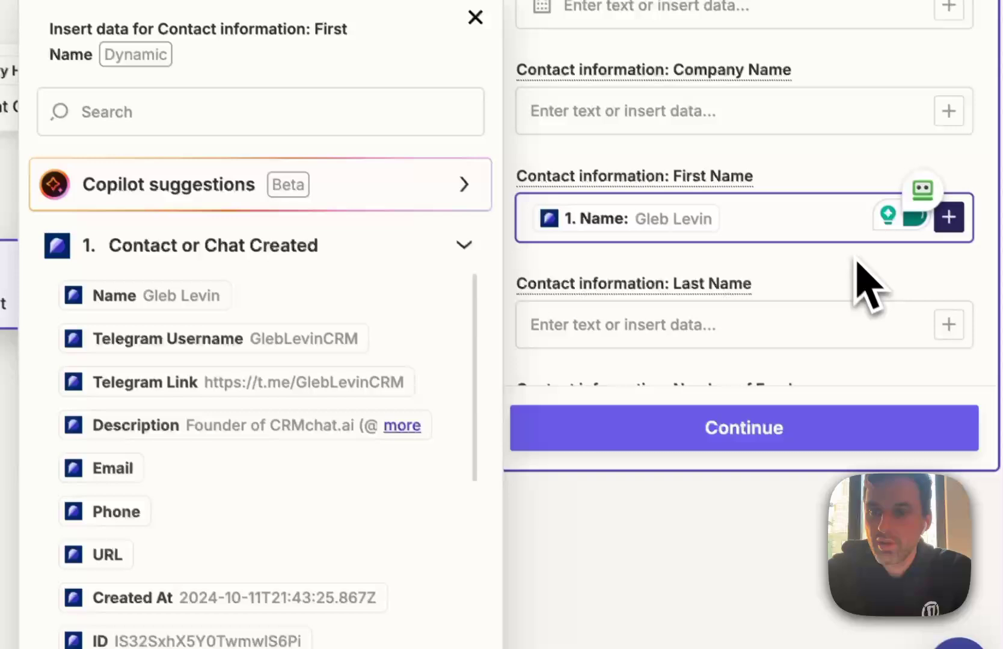
click(947, 351)
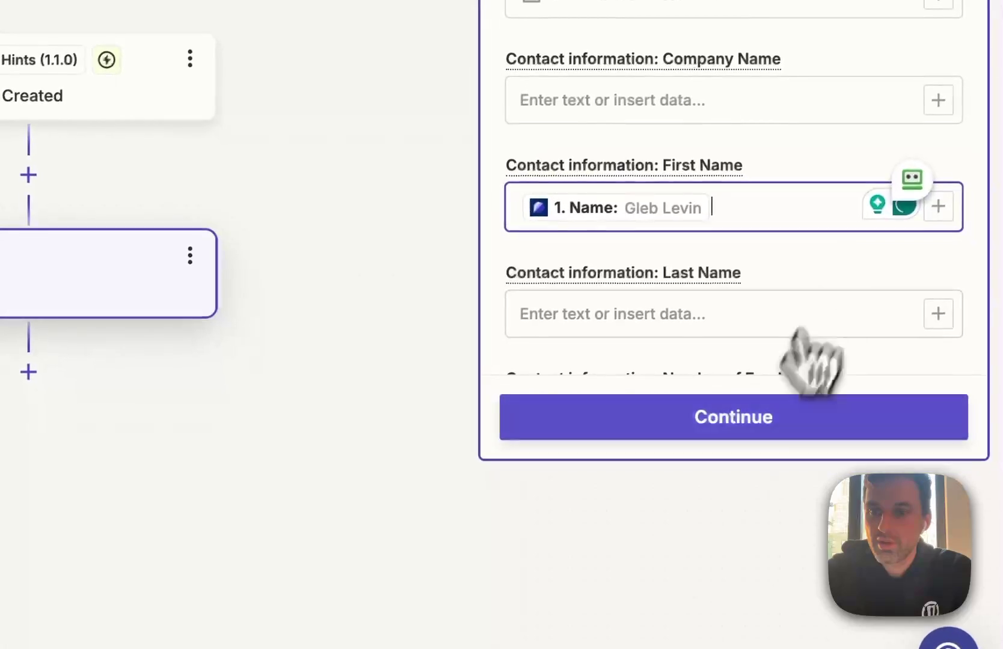
click(859, 527)
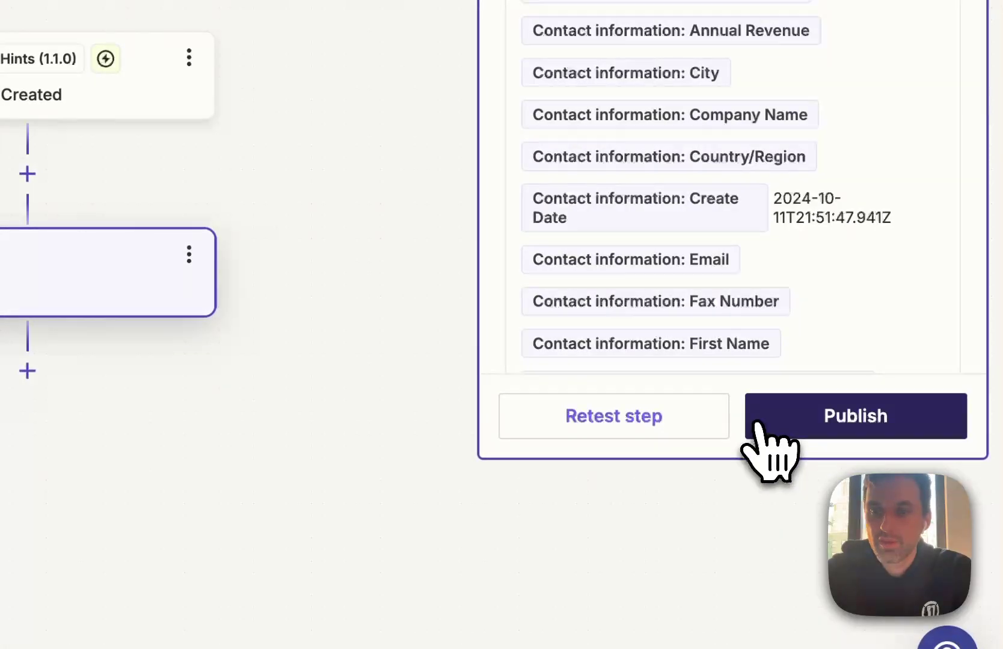
click(679, 428)
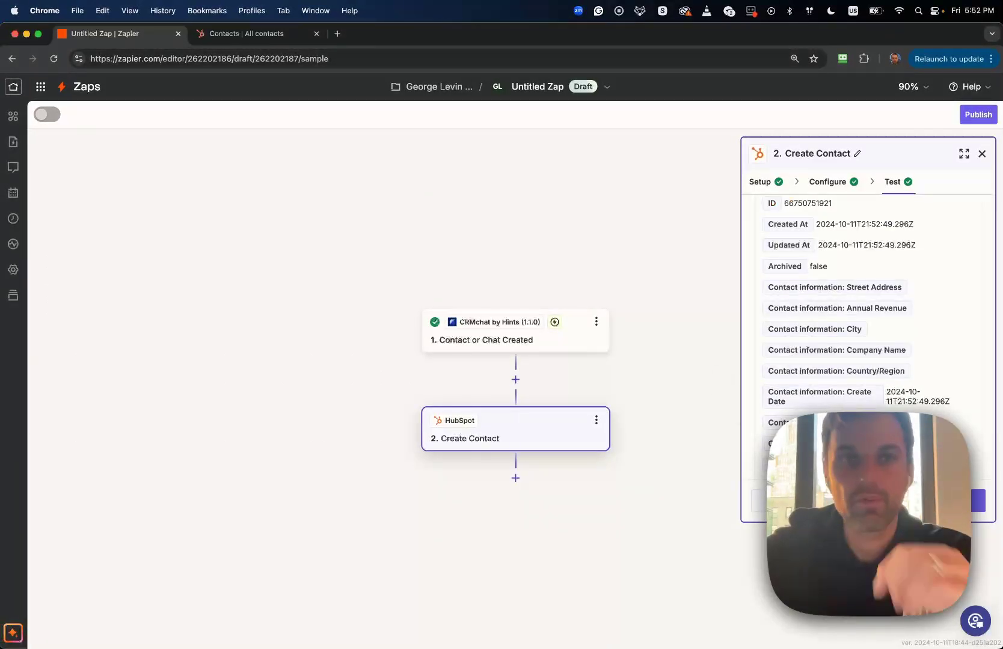
Reload HubSpot contacts and check the new test contact's Telegram and bio values
click(269, 31)
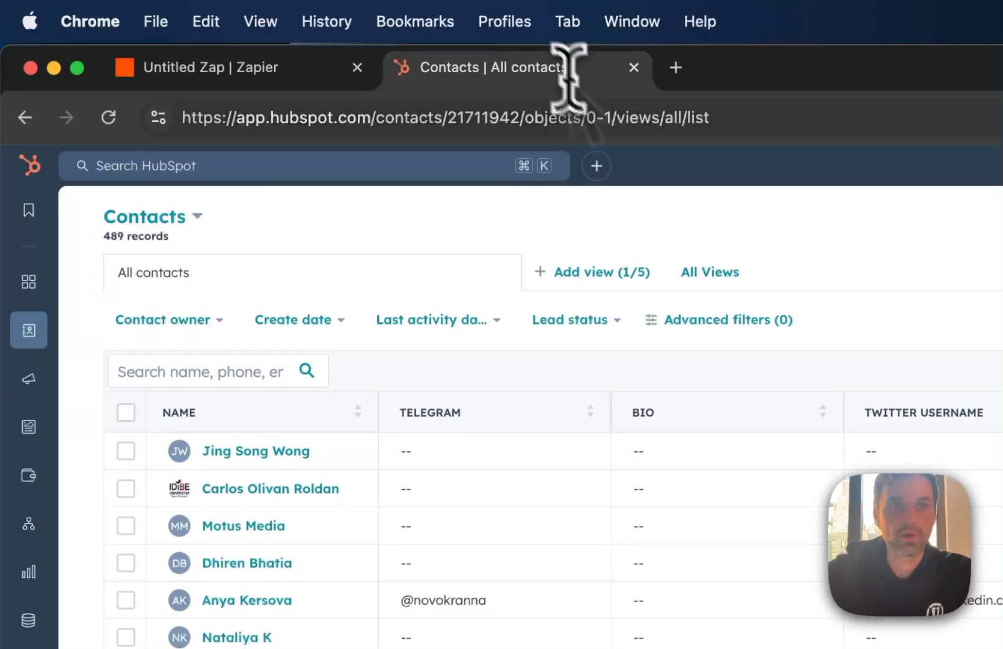
click(597, 120)
key(Return)
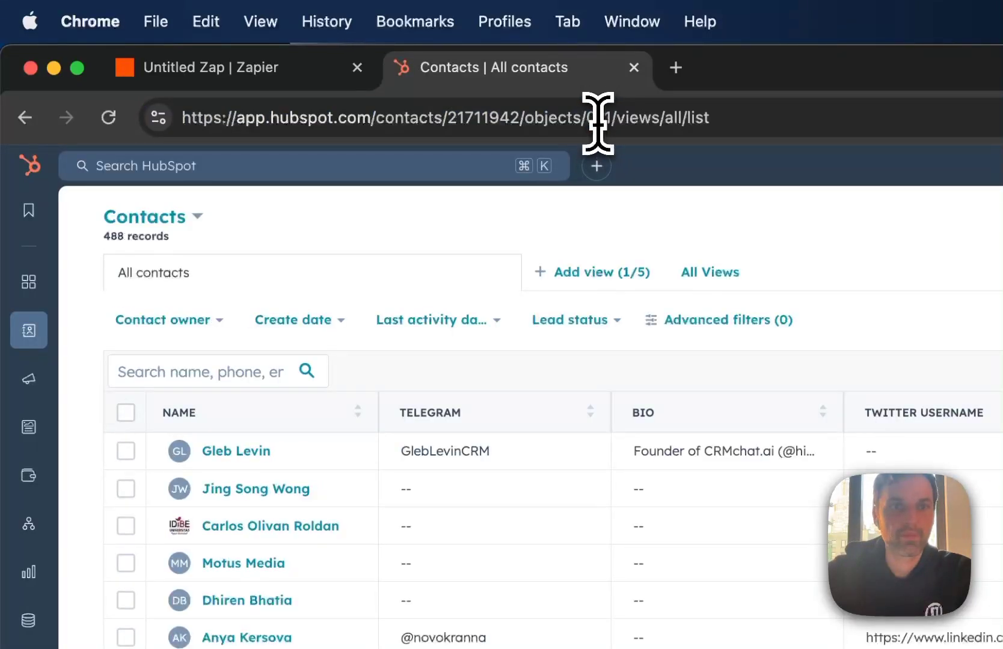
click(597, 121)
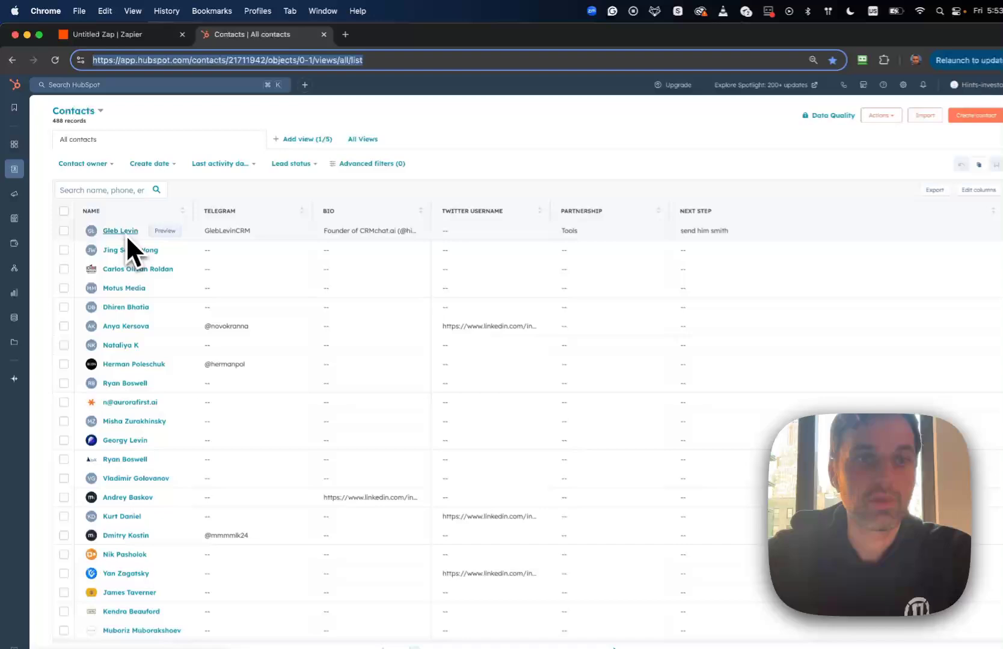
click(452, 460)
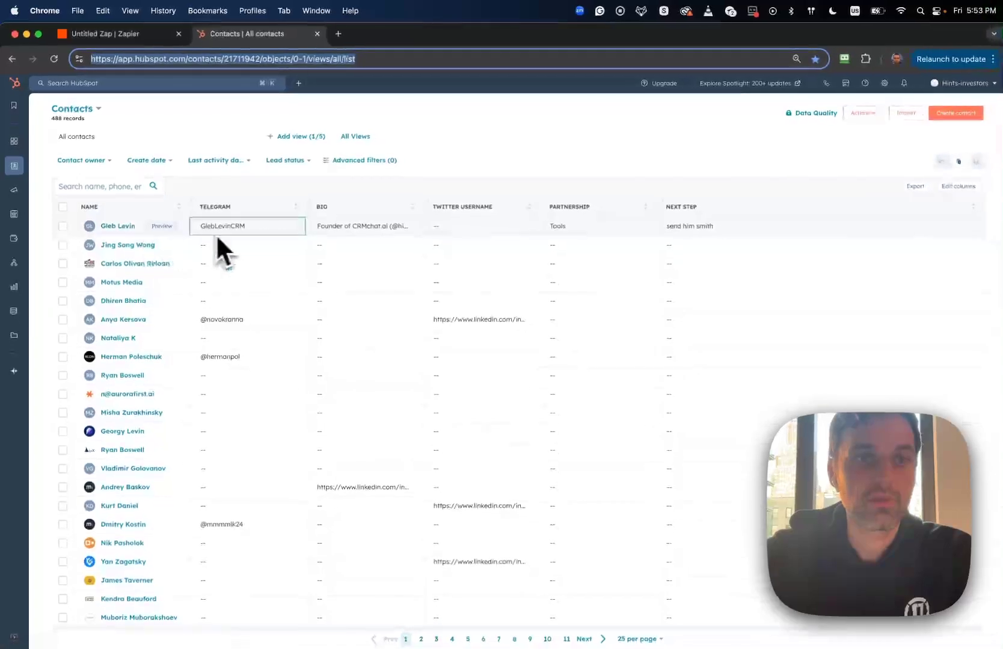
click(331, 233)
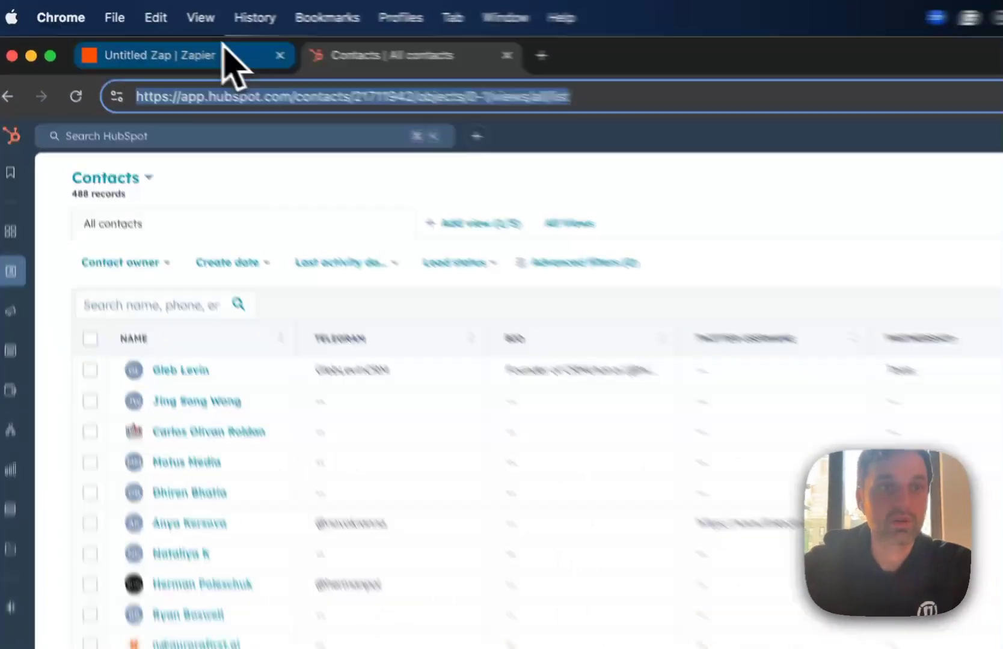
click(139, 34)
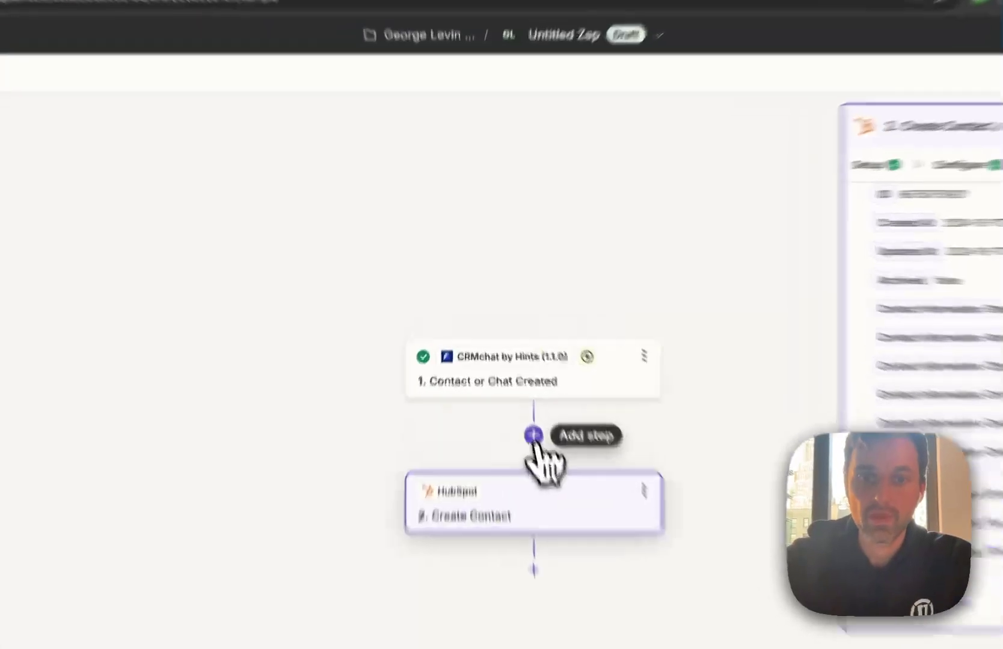
Insert a Filter by Zapier step passing only when Type exactly matches 'contact'
click(515, 380)
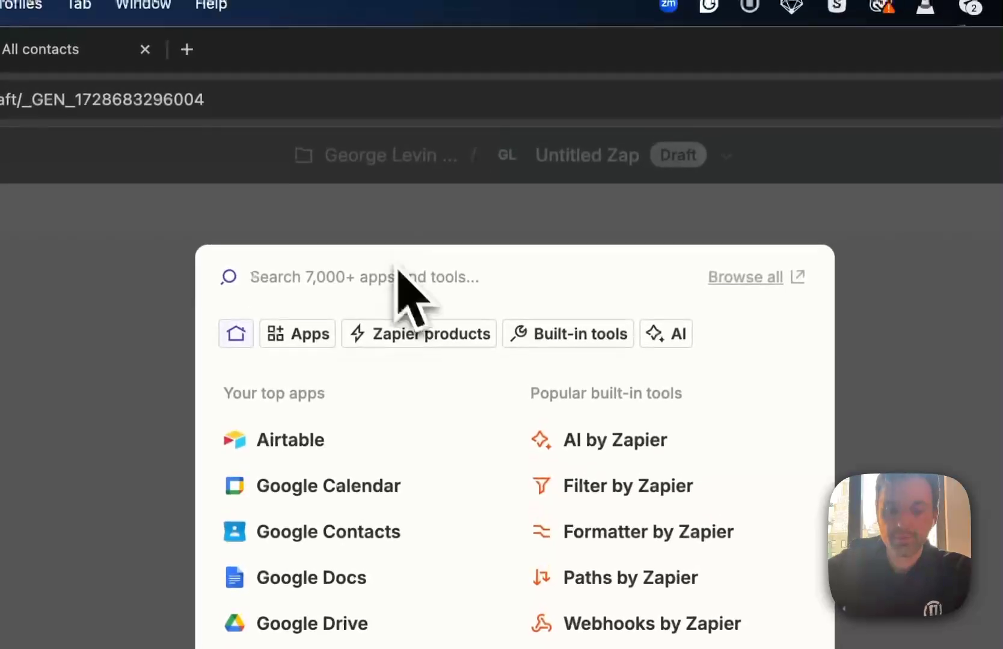
text(fil)
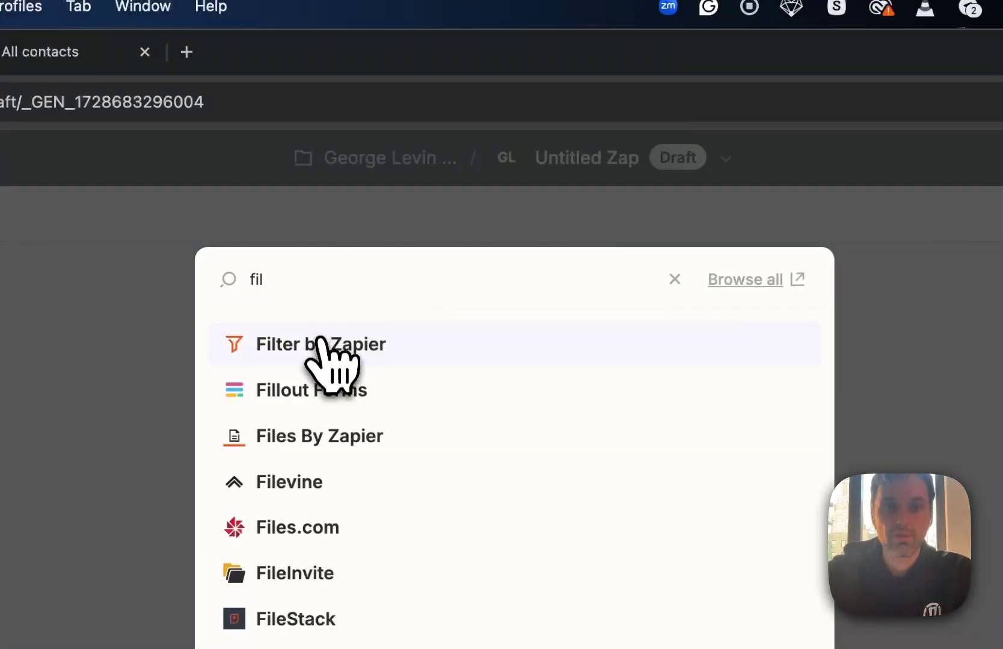
click(319, 343)
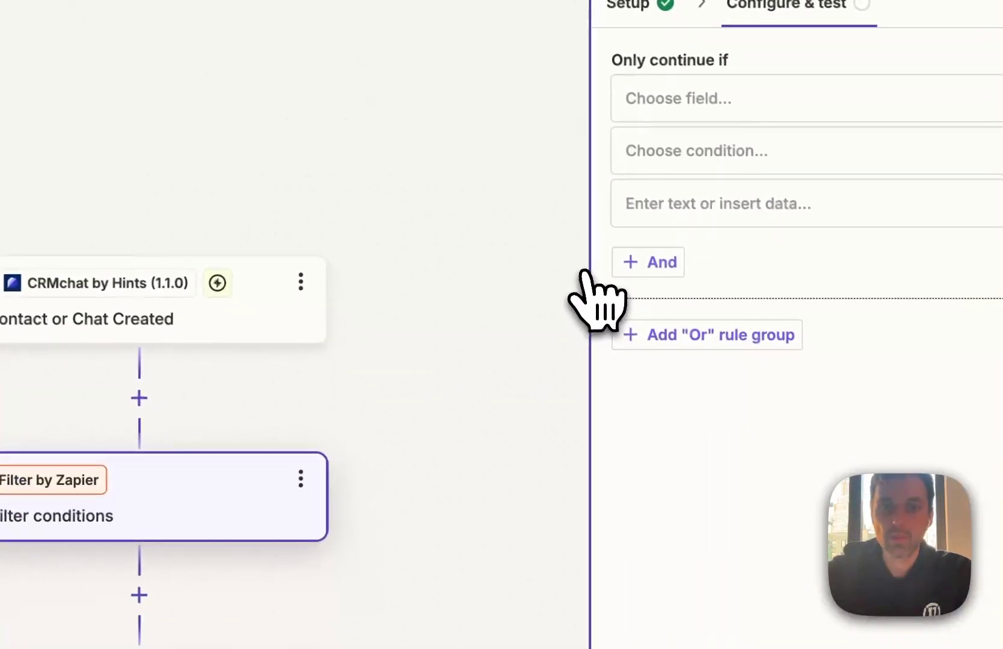
click(734, 102)
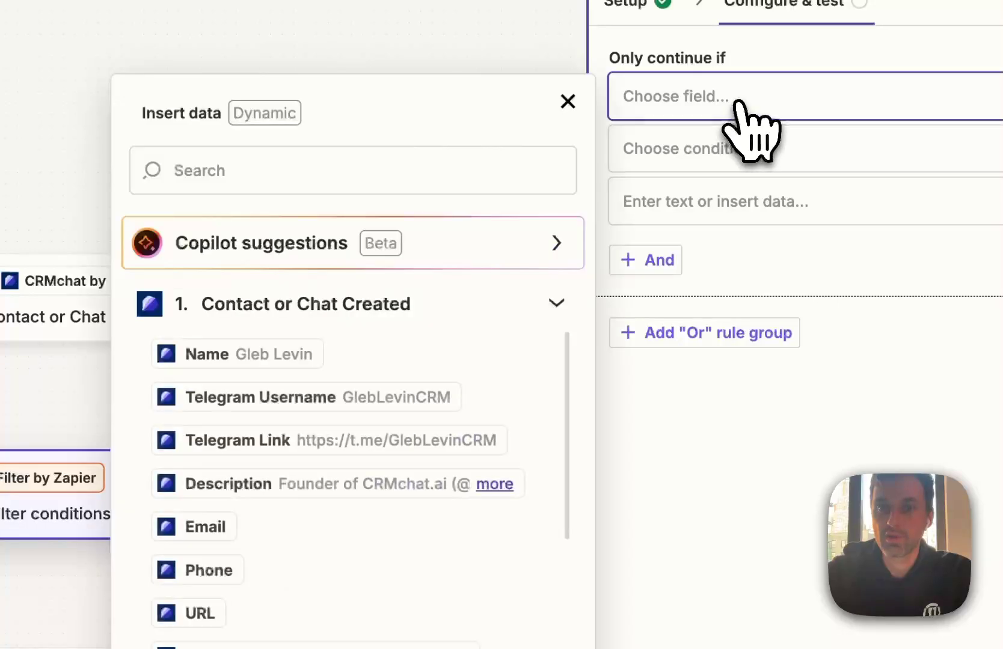
scroll(270, 551, down, 2)
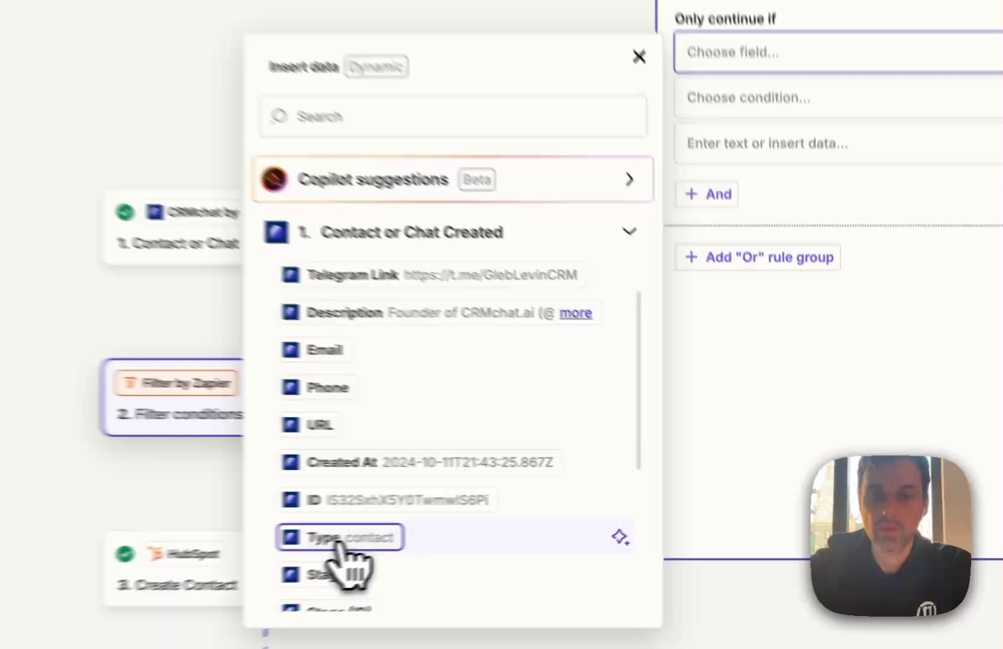
click(562, 510)
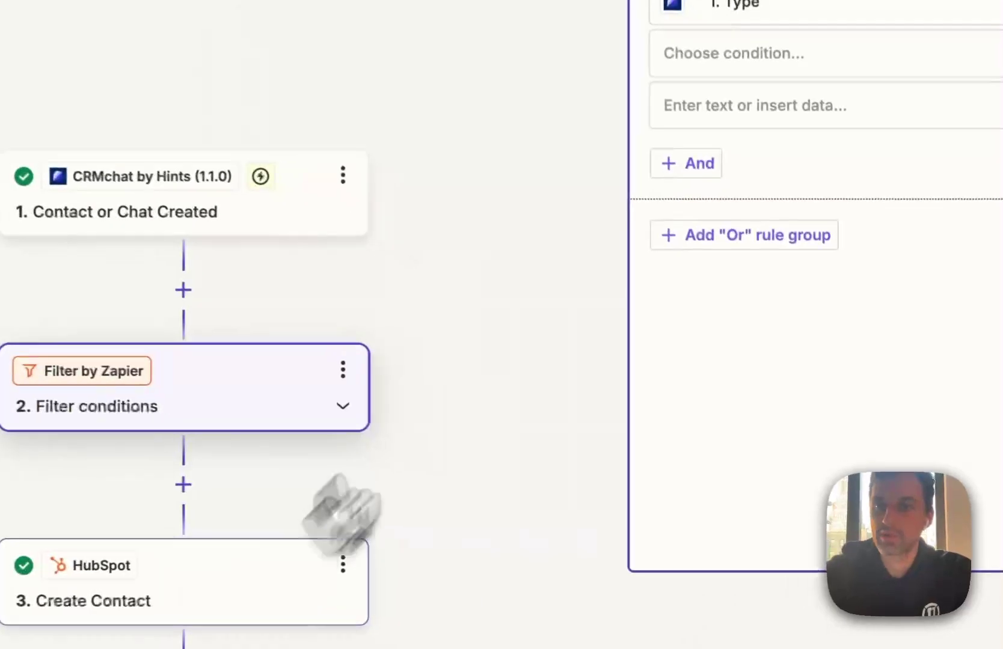
click(602, 103)
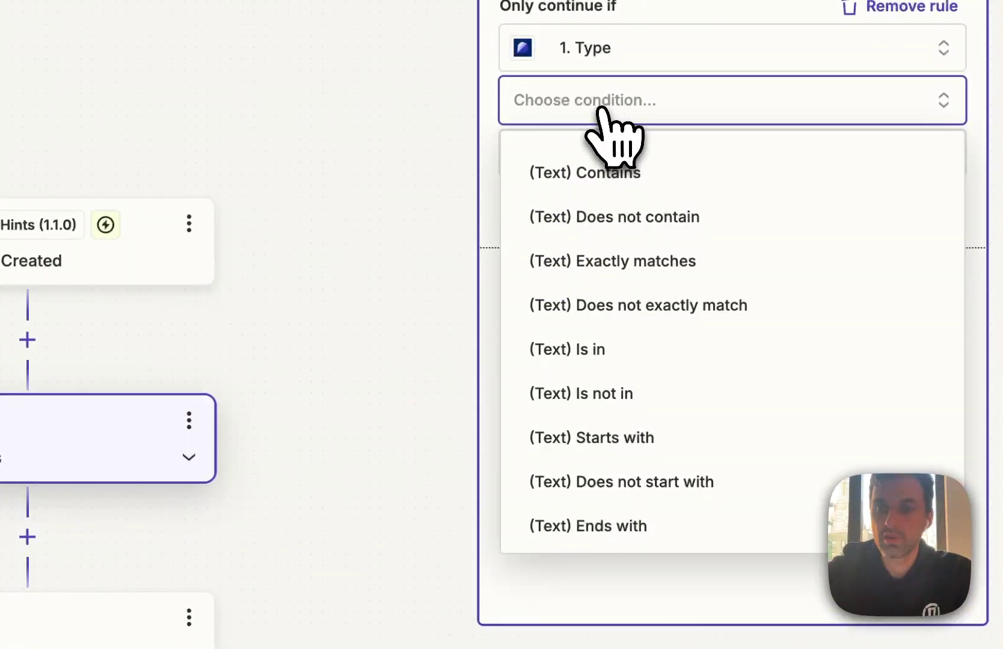
click(619, 268)
click(612, 158)
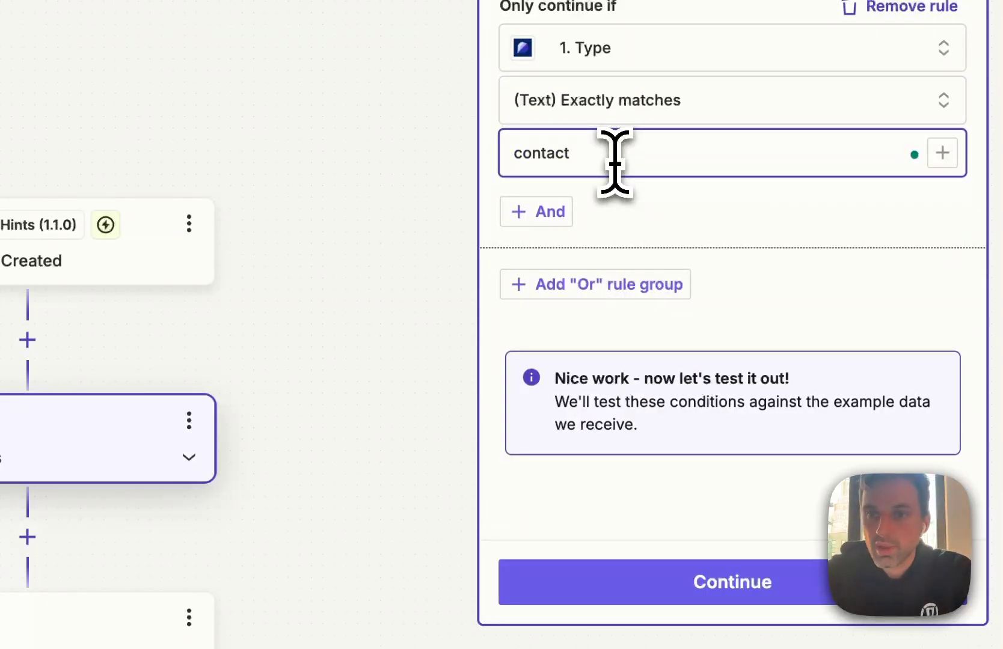
click(715, 574)
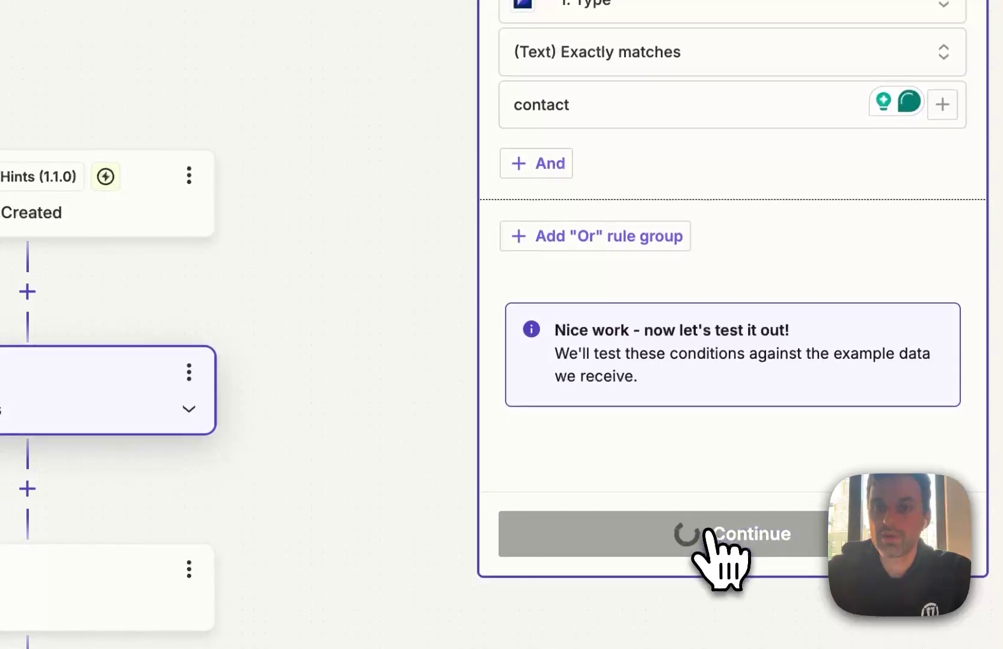
Publish the Zap, then send a contact's Telegram username to the CRMchat.ai bot
click(710, 542)
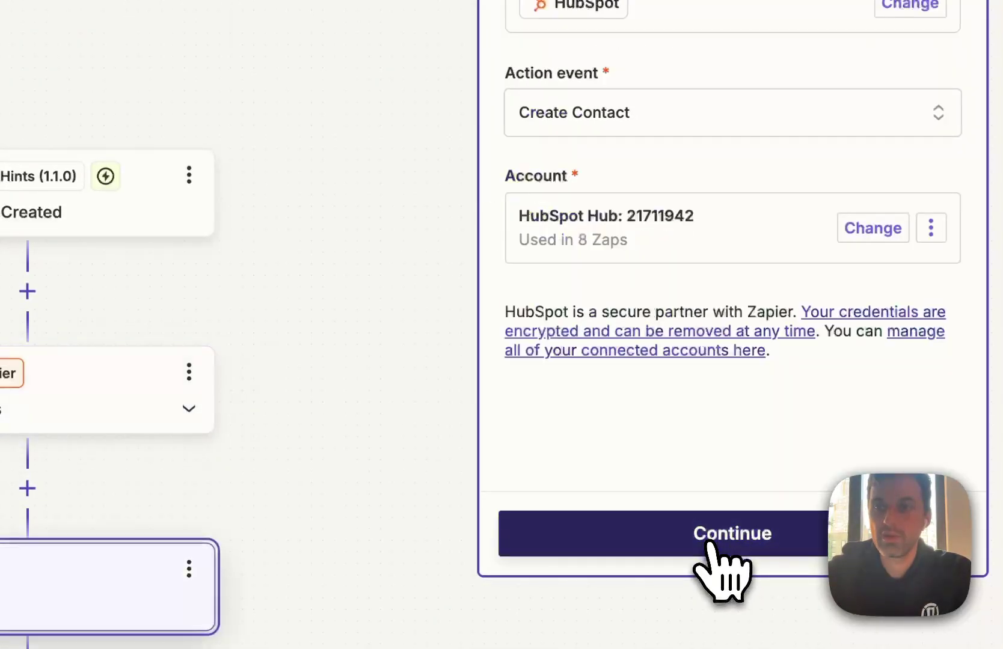
click(967, 166)
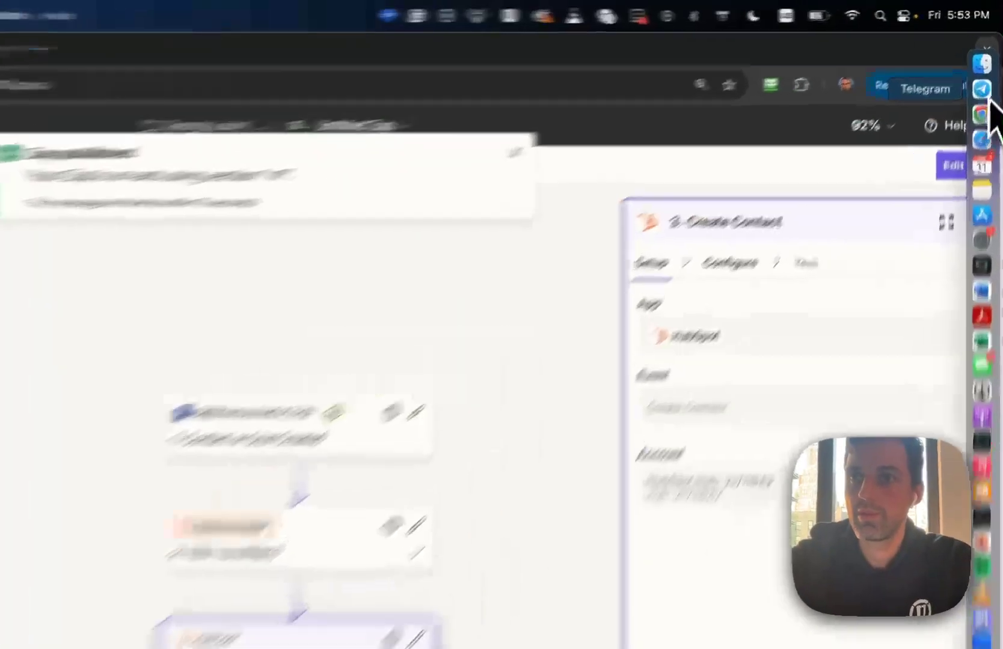
click(988, 66)
click(478, 579)
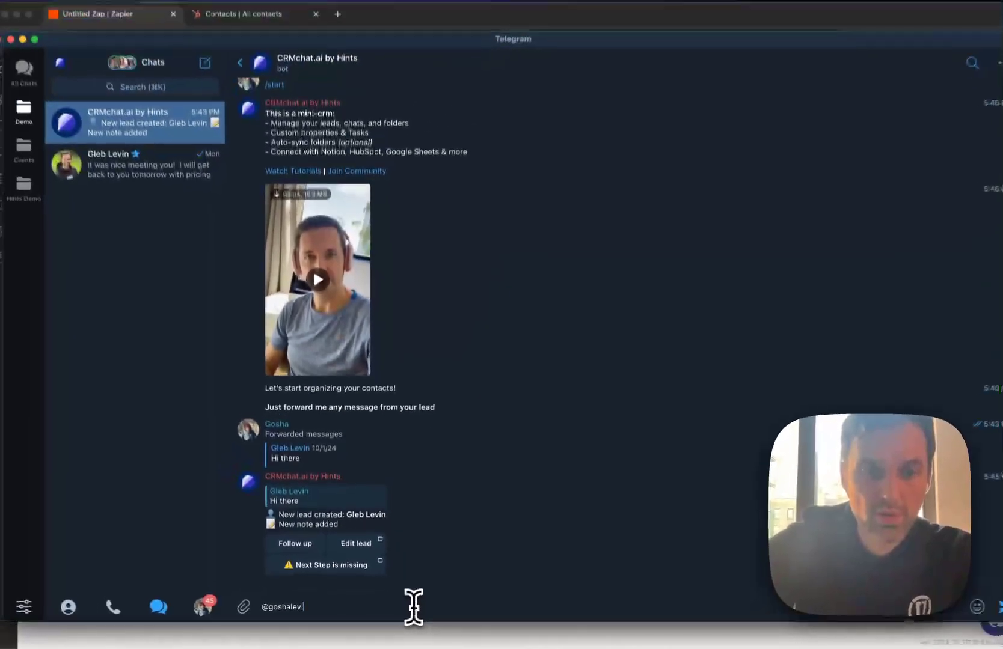
key(Return)
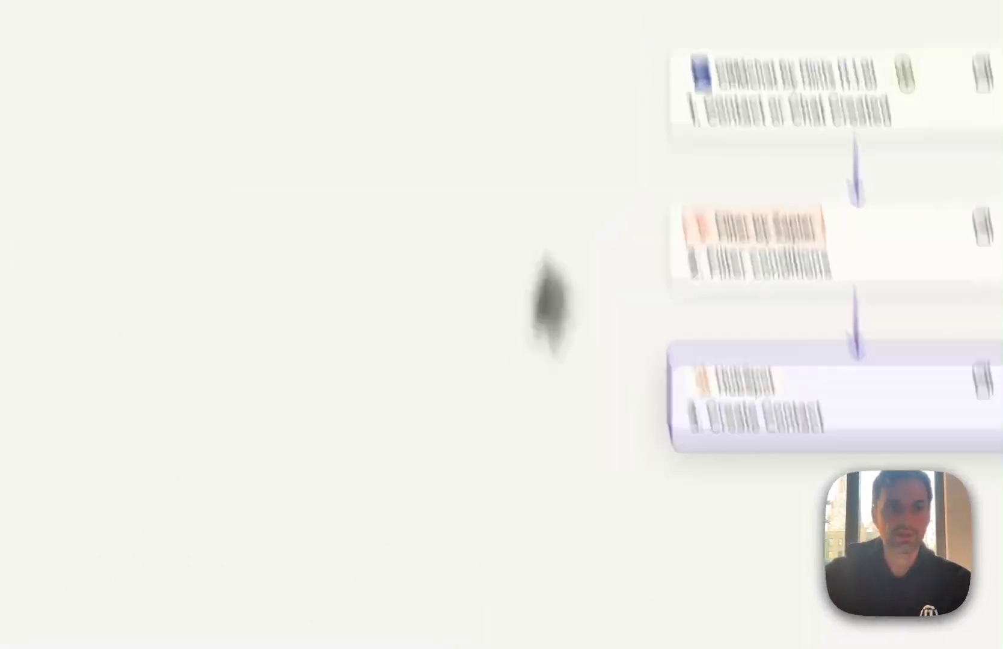
Reload HubSpot contacts to confirm the new Zap-created lead at the top (489 records)
click(461, 67)
key(Return)
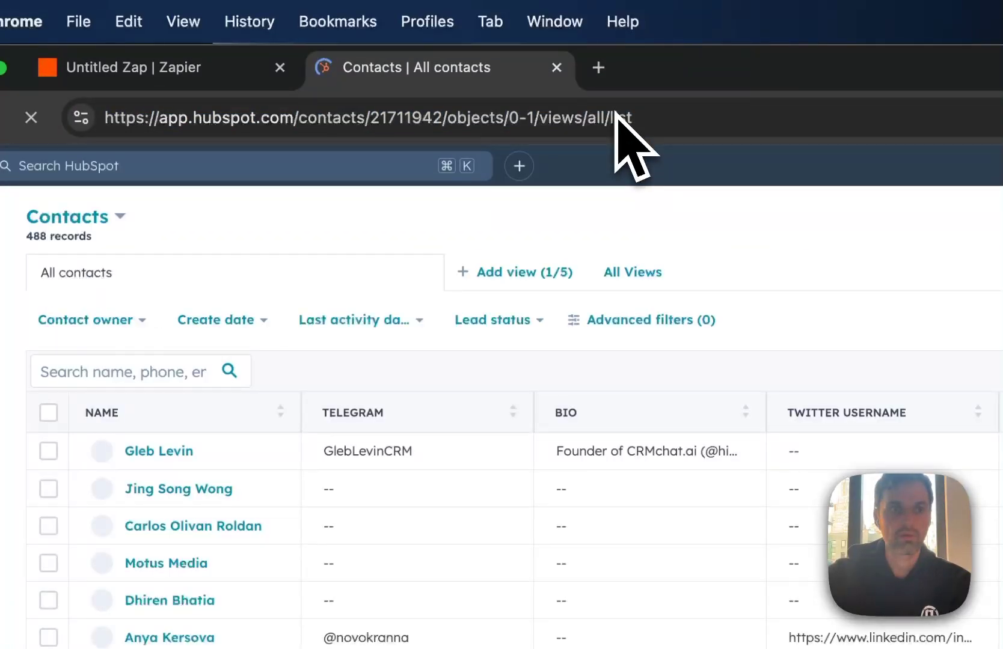
click(614, 114)
key(Return)
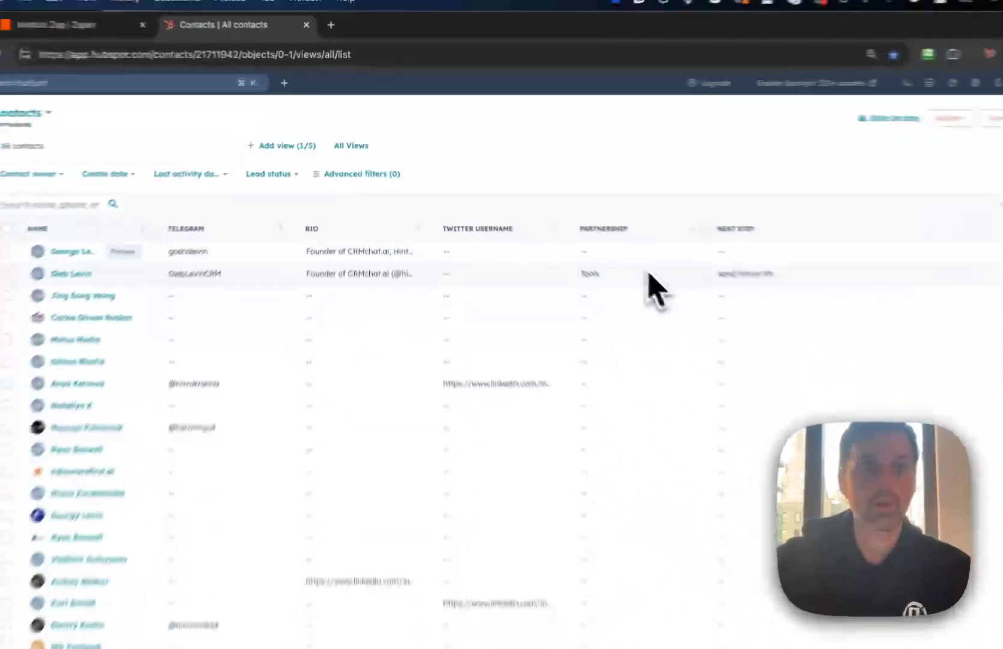
click(99, 24)
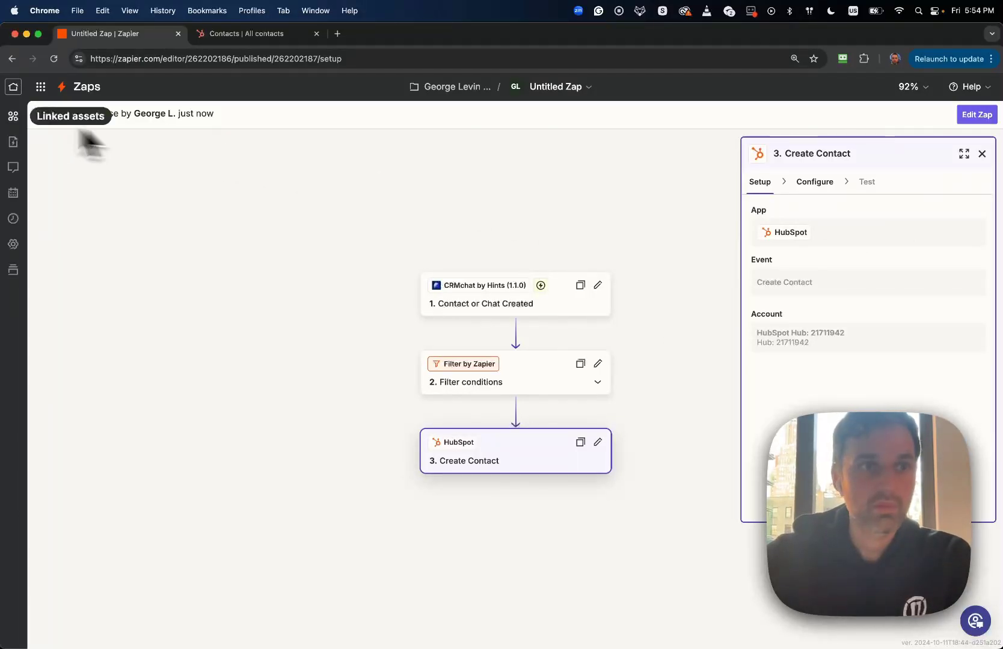
From the Zapier home page, create a new draft Zap and begin choosing its trigger app
click(14, 143)
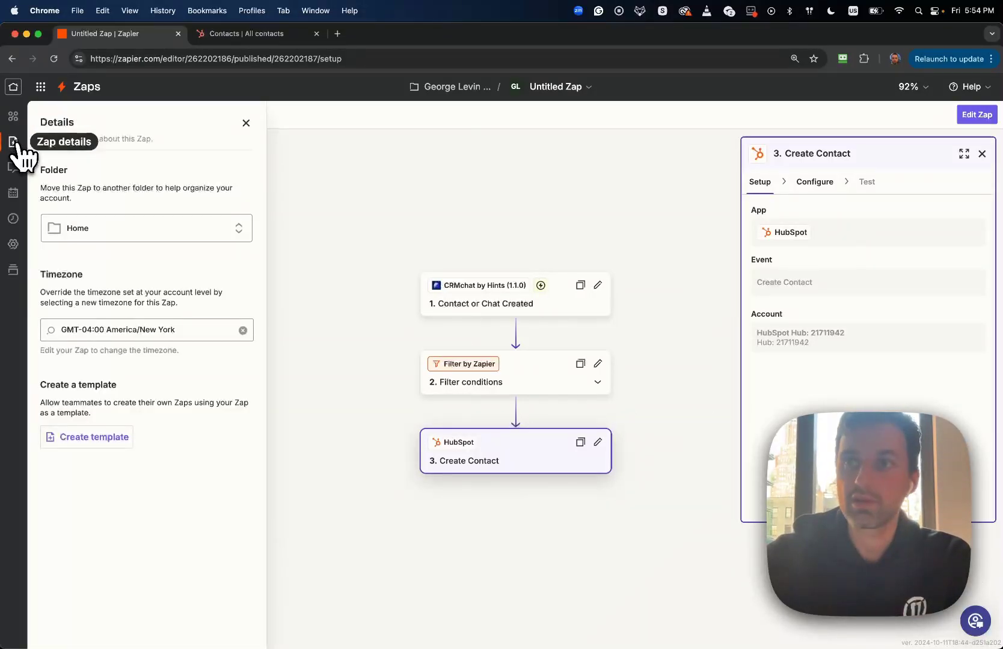
click(14, 87)
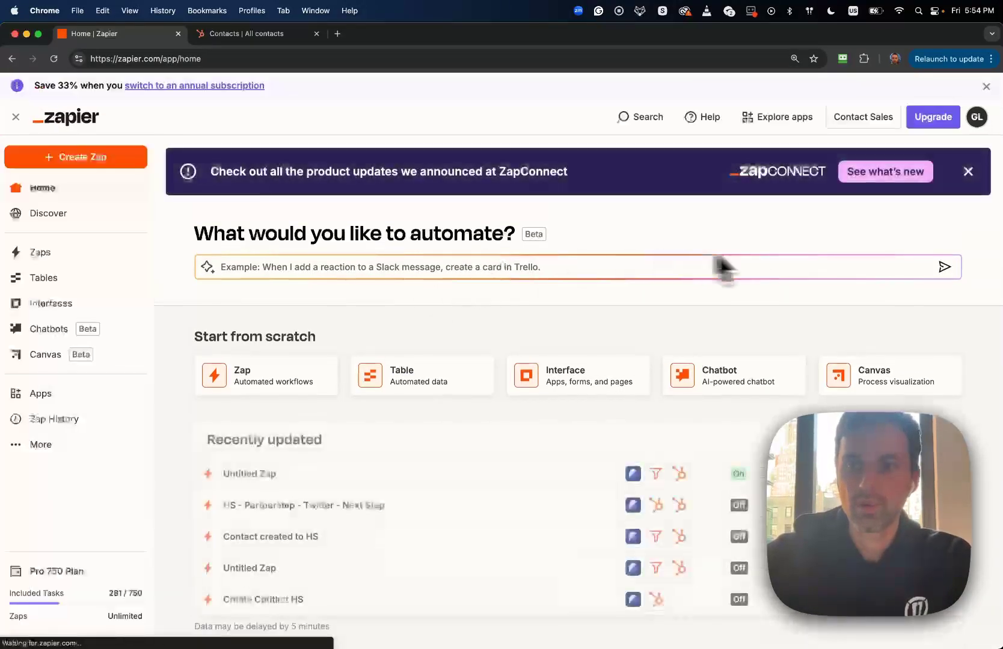
scroll(772, 267, down, 5)
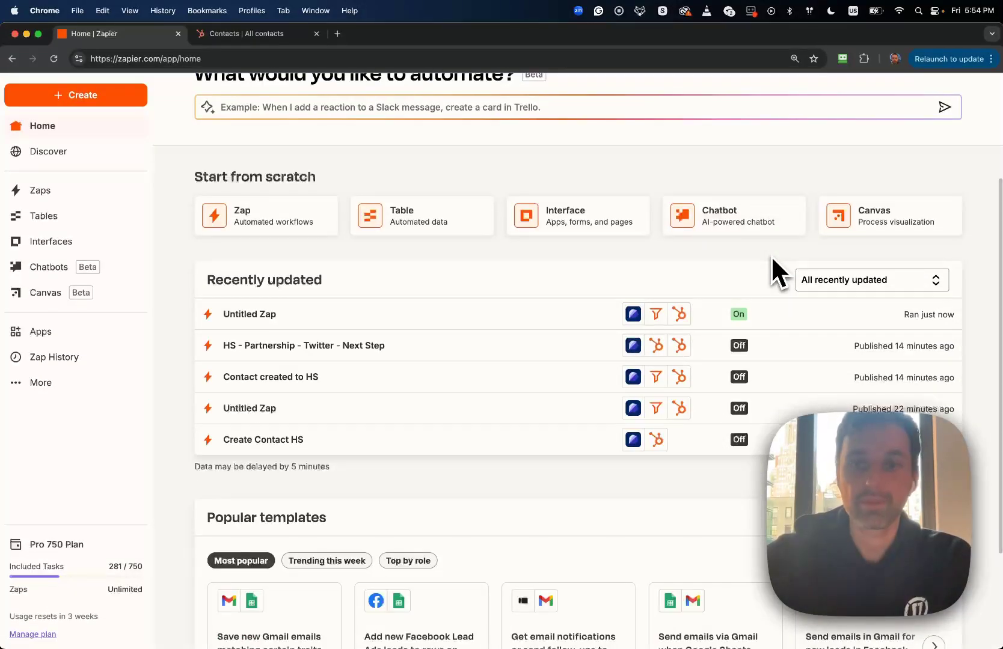
scroll(770, 255, up, 2)
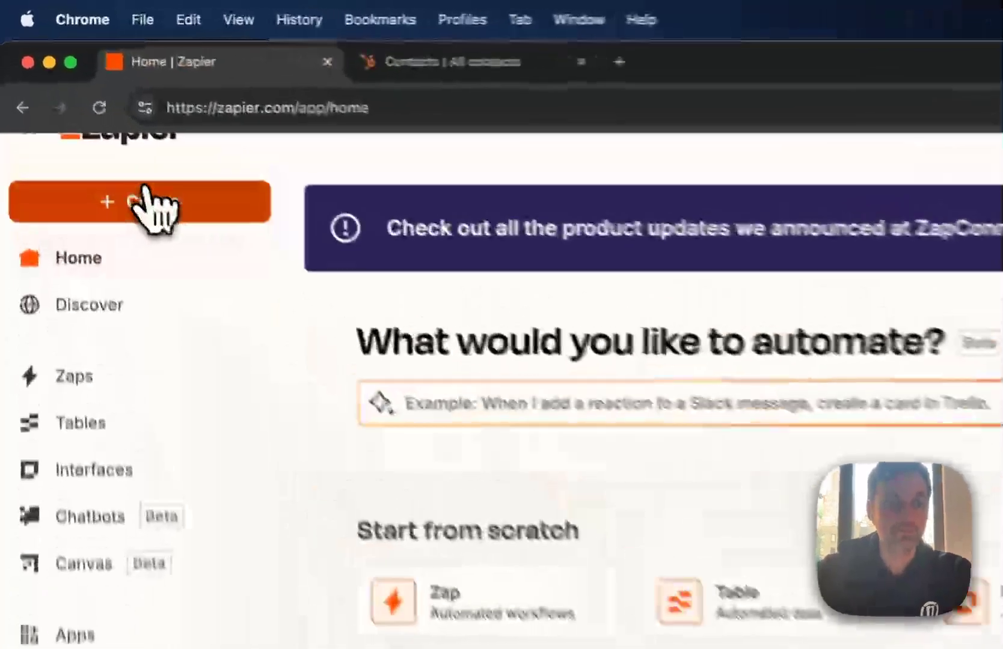
click(145, 193)
click(162, 265)
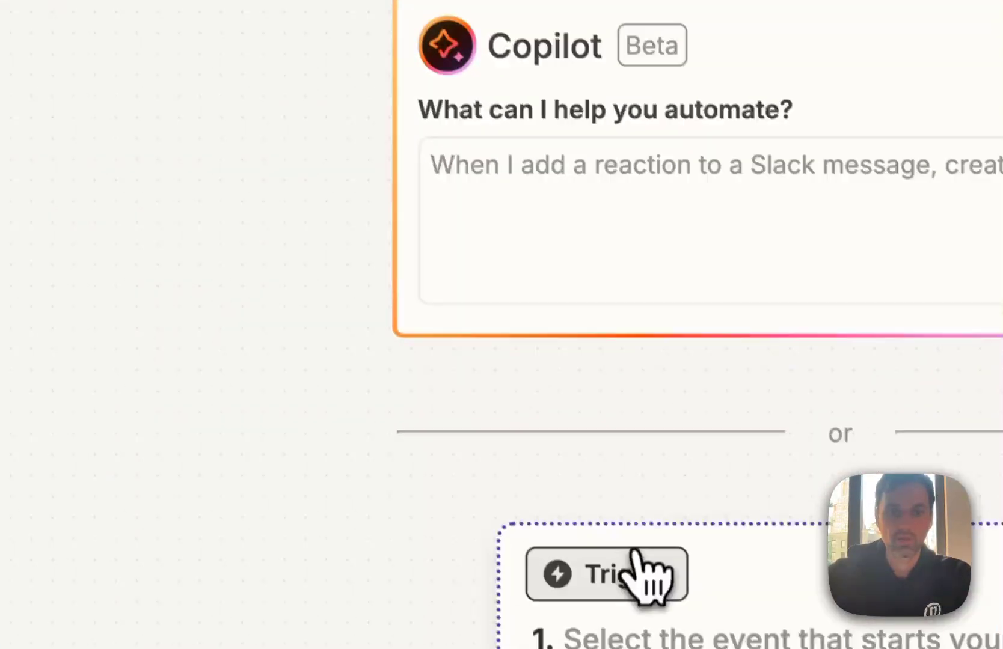
click(639, 556)
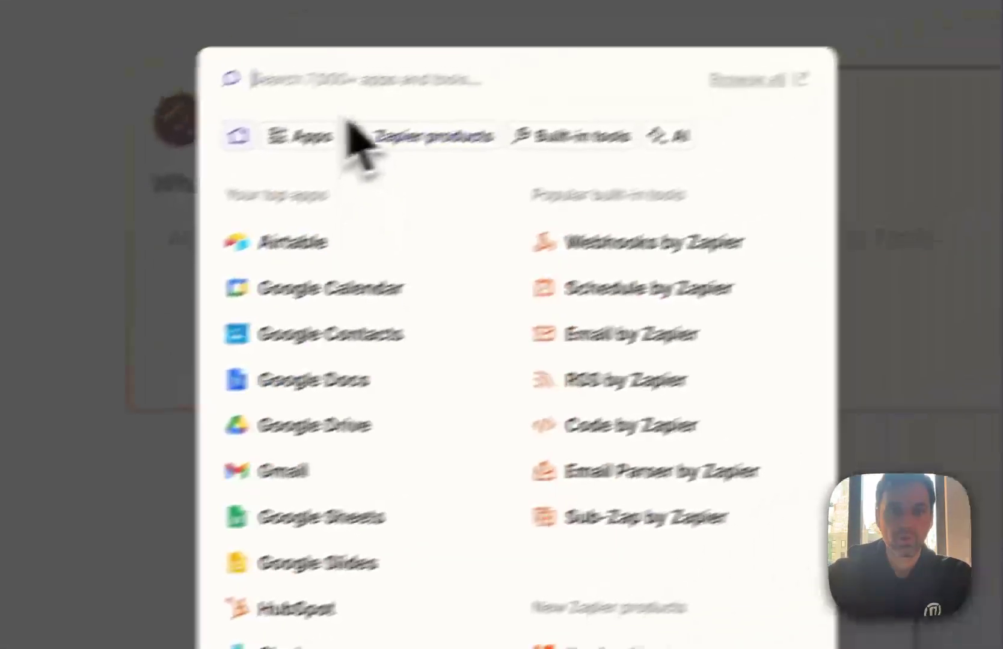
Choose CRMchat by Hints as the Zap's trigger app
text(crm)
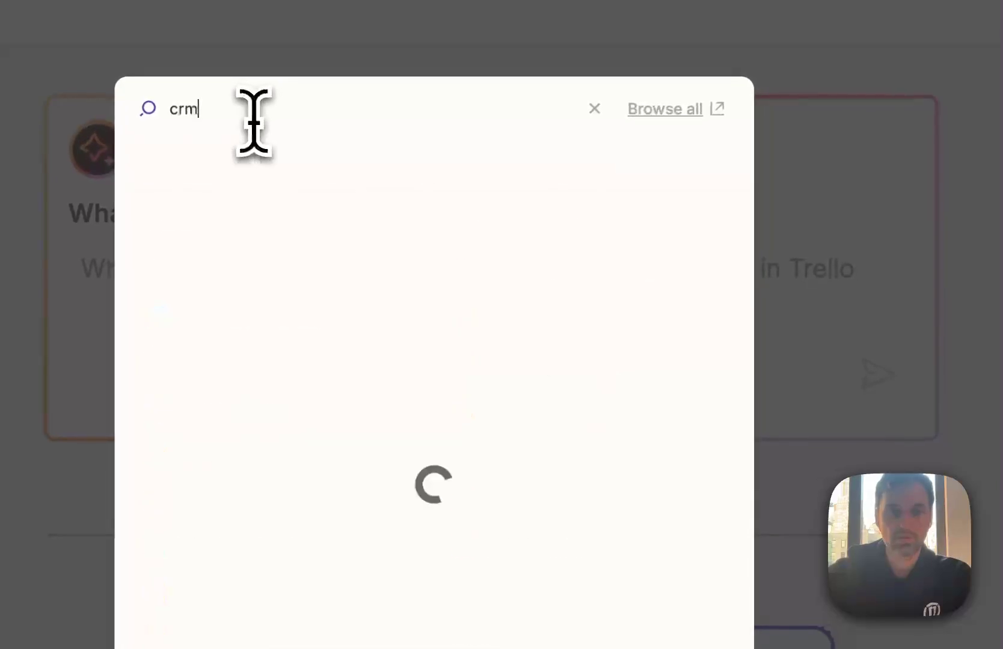
click(274, 183)
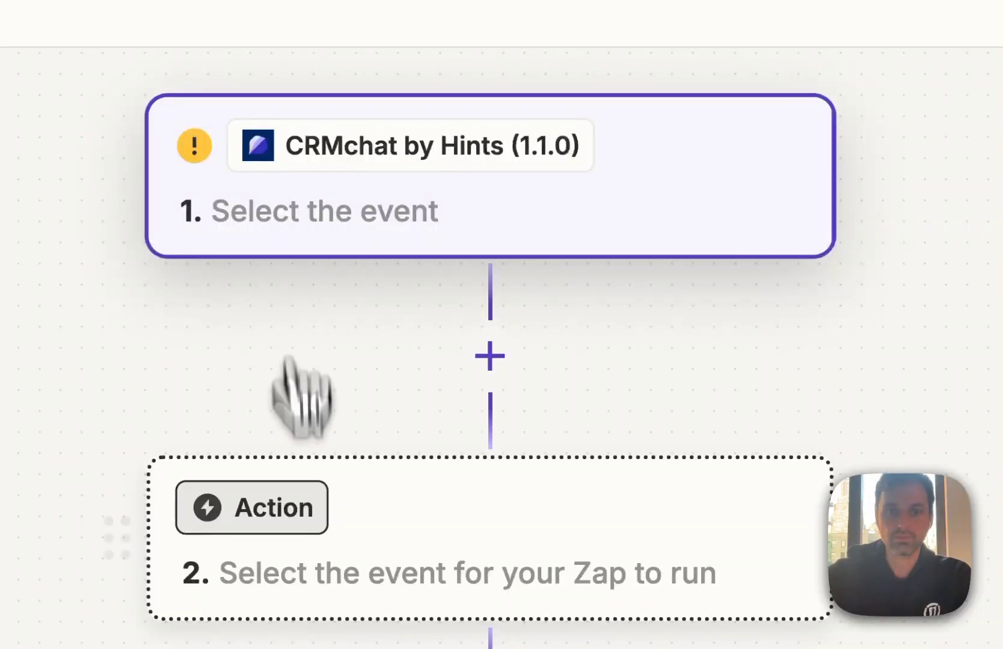
click(284, 509)
click(799, 230)
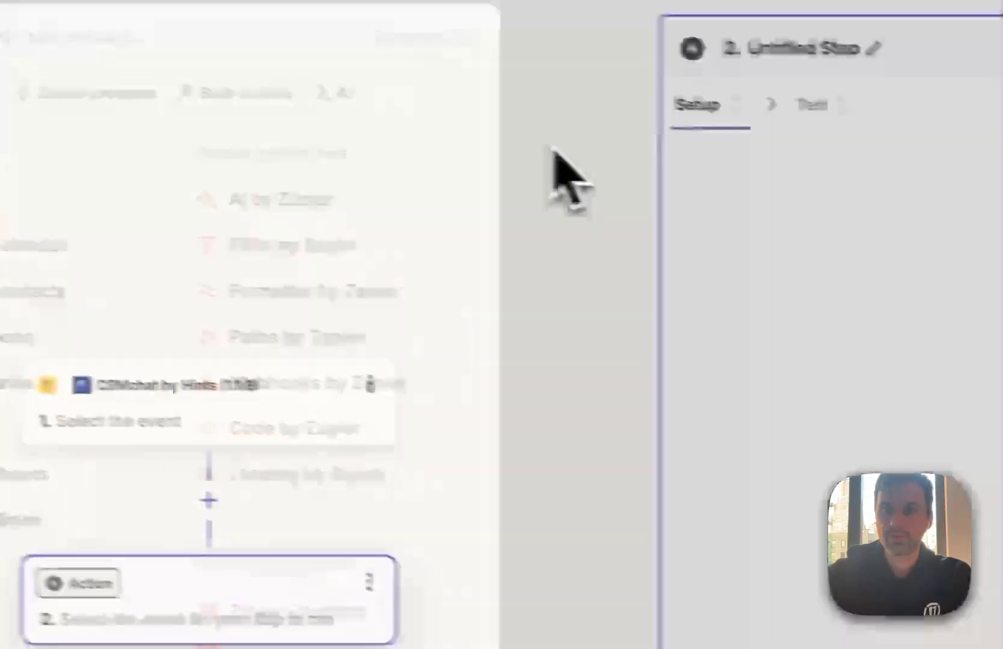
Set the trigger to Contact or Chat Updated on CRMchat account #2 and test it
click(263, 421)
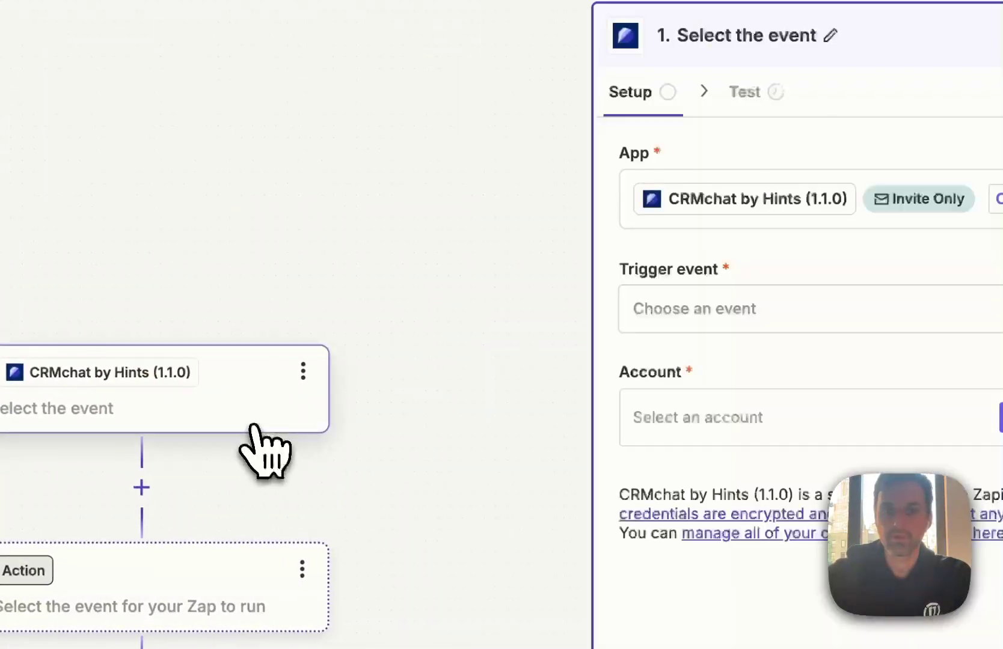
click(711, 324)
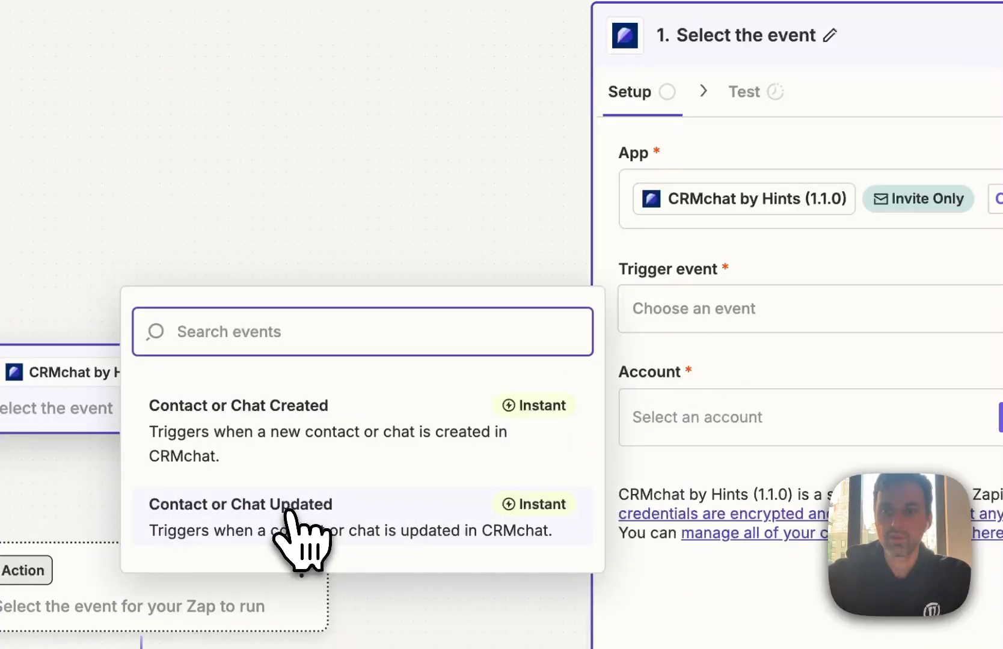
click(305, 524)
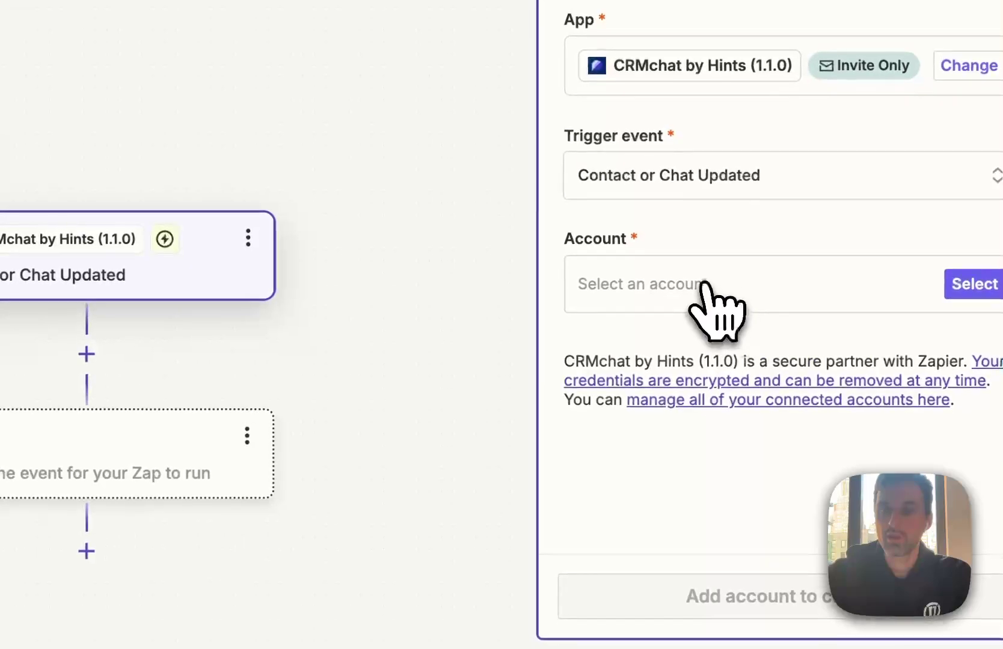
click(703, 287)
click(263, 367)
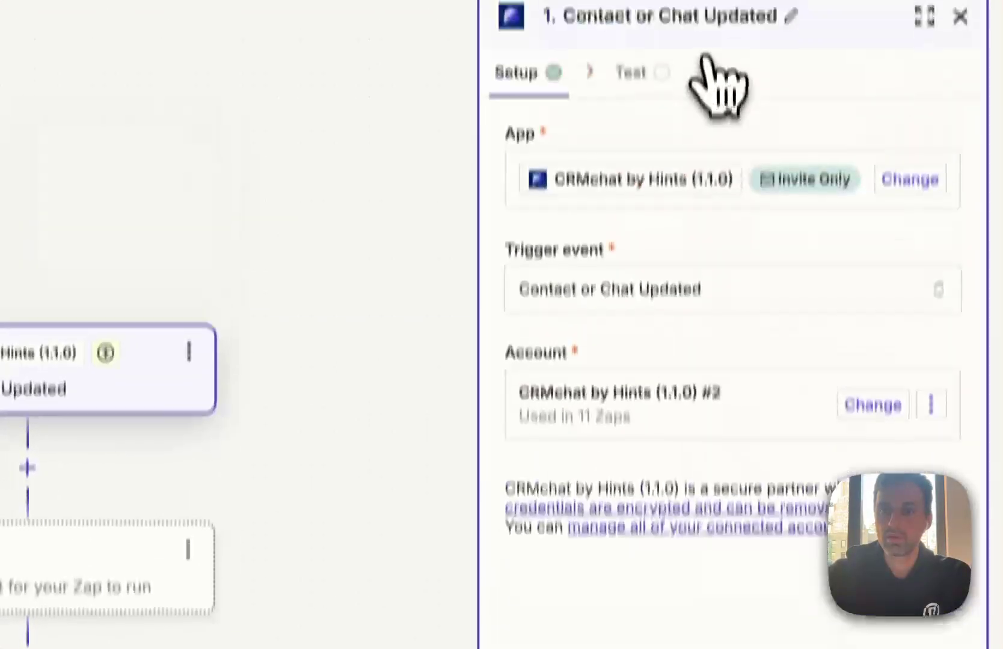
click(732, 510)
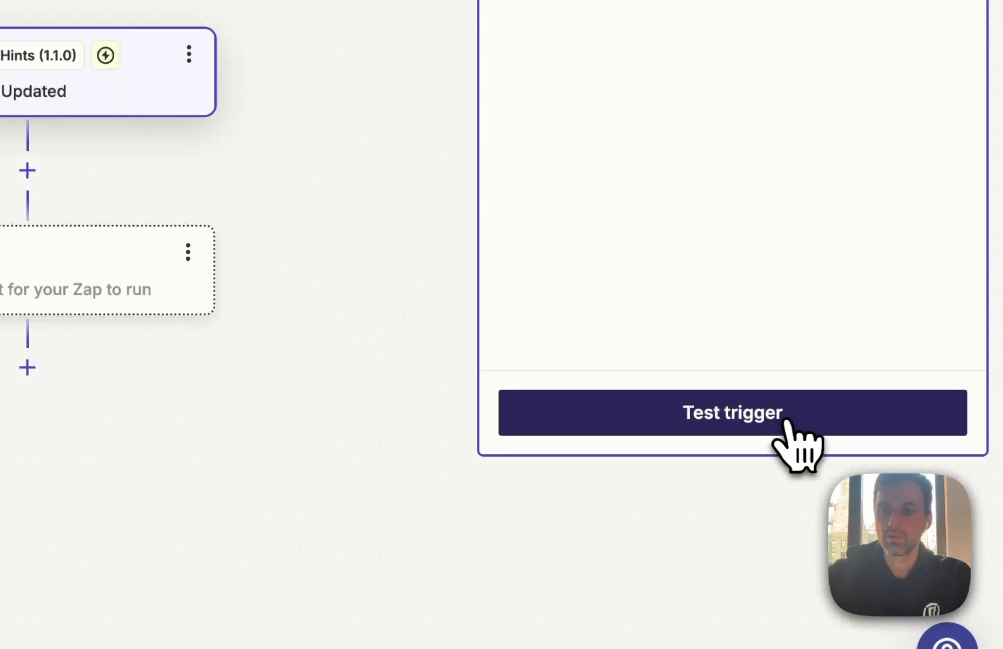
click(774, 426)
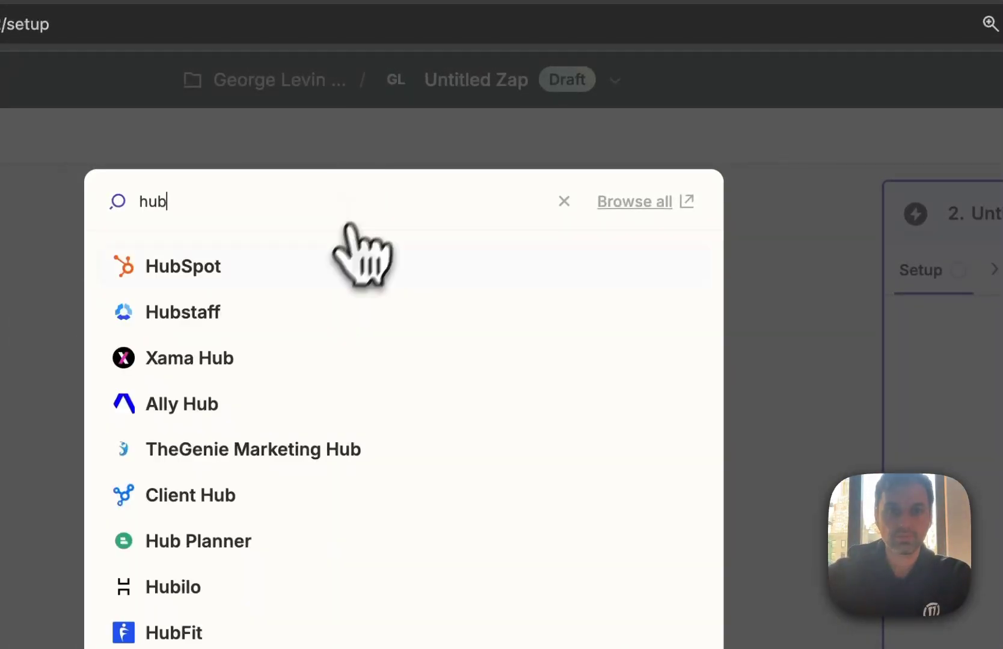
Make step 2 HubSpot's Update Contact action and load its contact fields
click(289, 275)
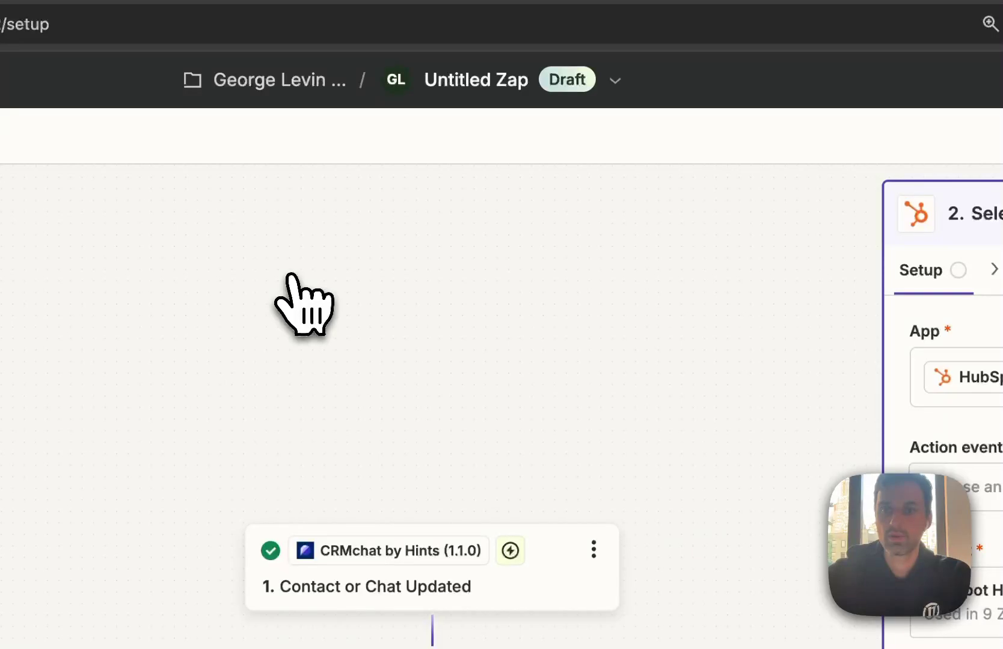
click(947, 500)
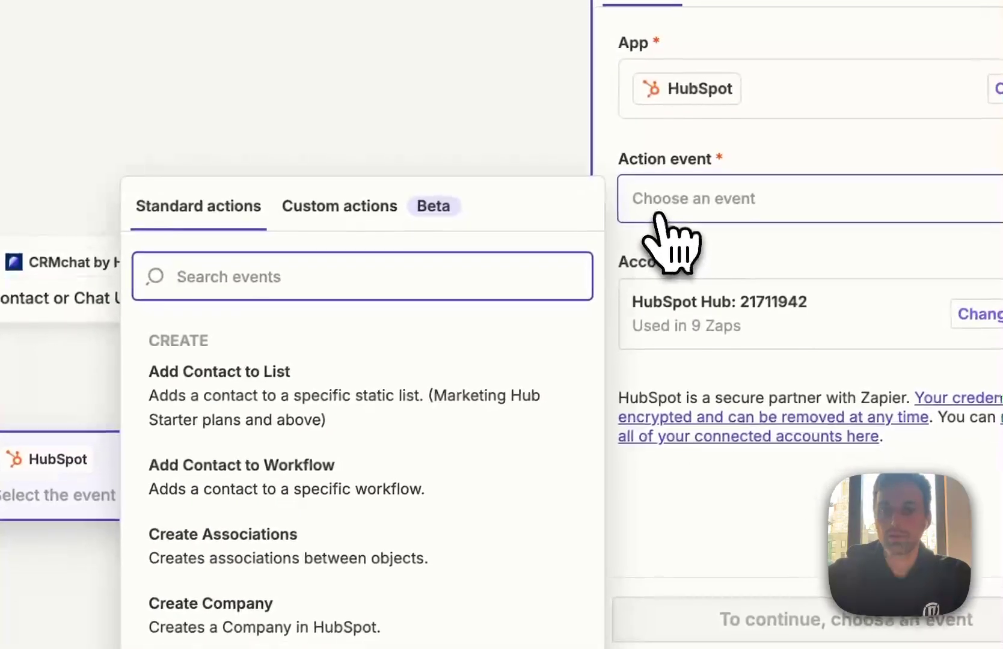
text(upda)
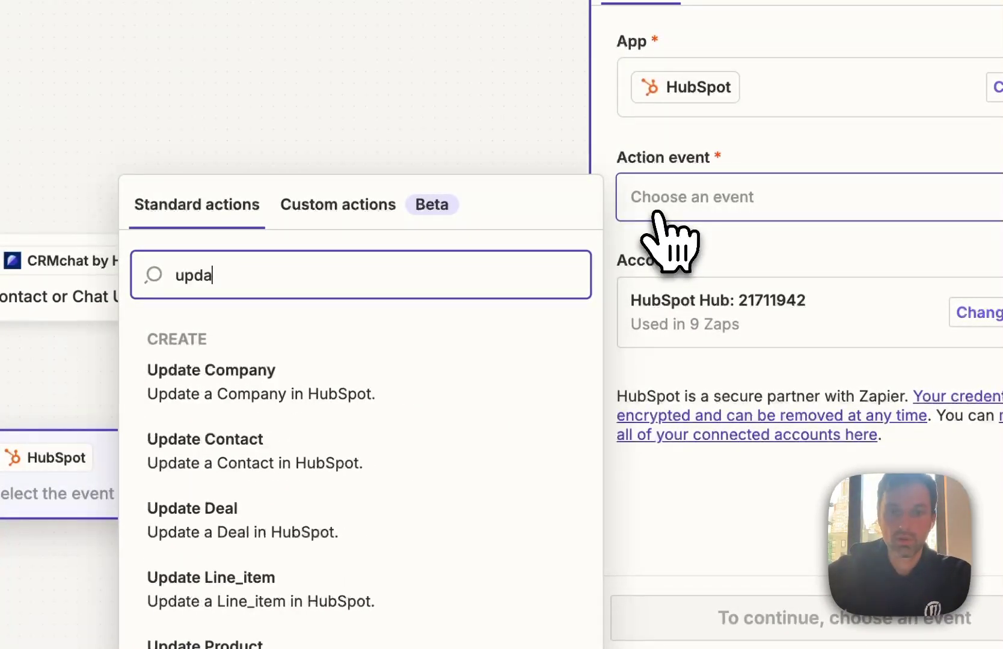
click(390, 447)
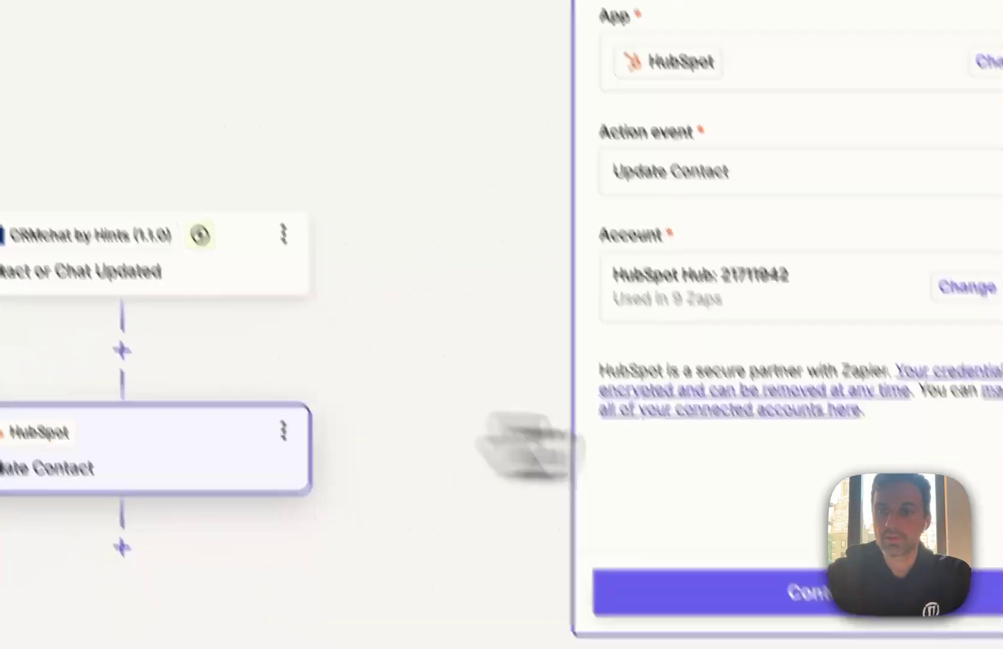
click(828, 471)
scroll(817, 223, down, 5)
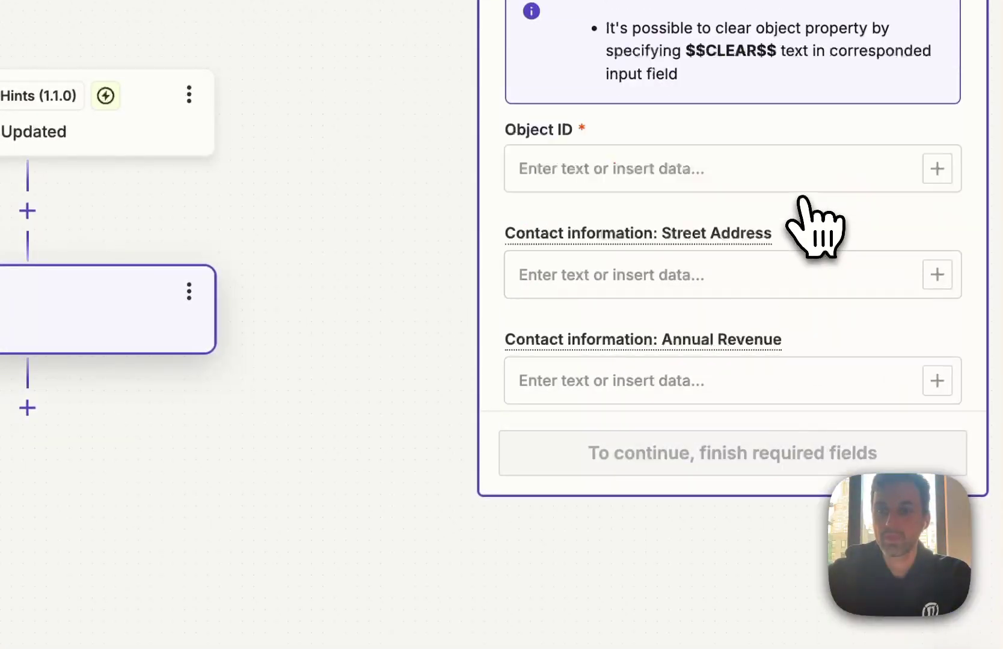
scroll(816, 224, up, 5)
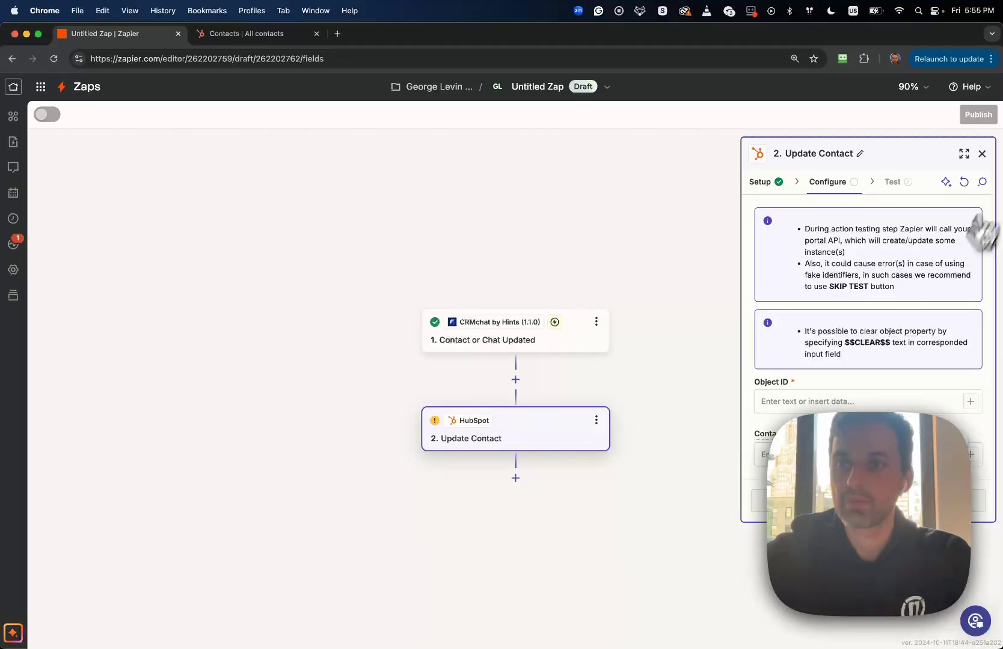
Map HubSpot's Twitter Username field to CRMchat's Twitter value
click(981, 182)
text(tw)
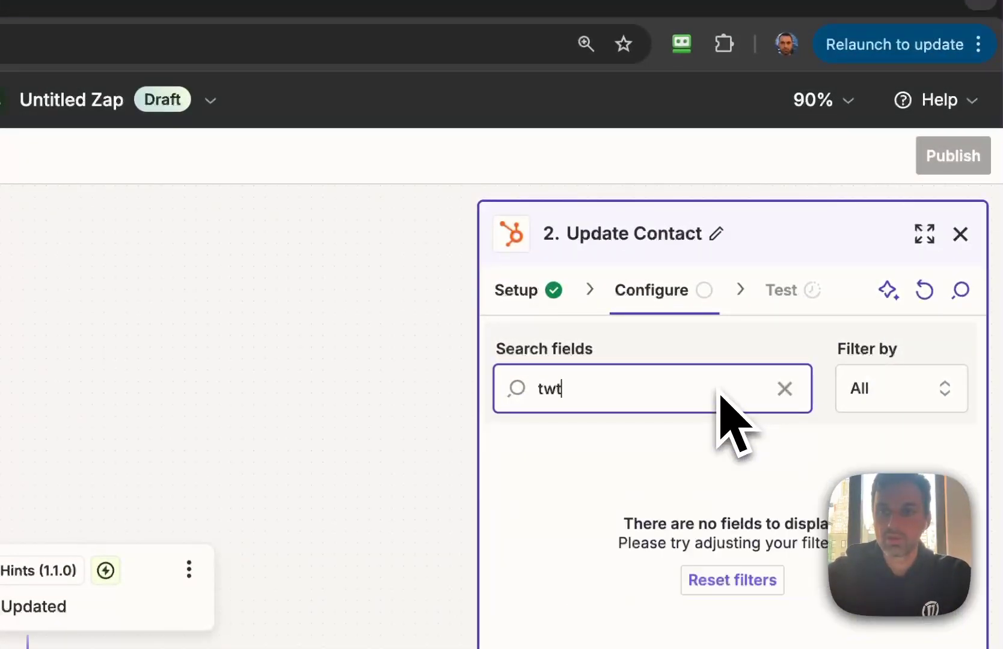
text(it)
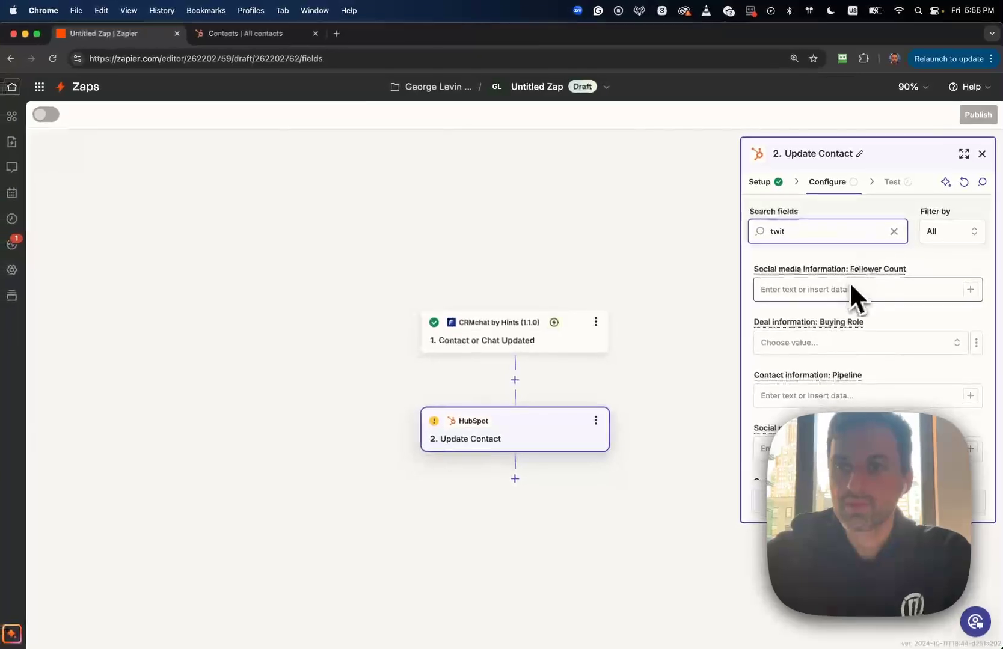
scroll(857, 305, down, 3)
scroll(857, 305, down, 5)
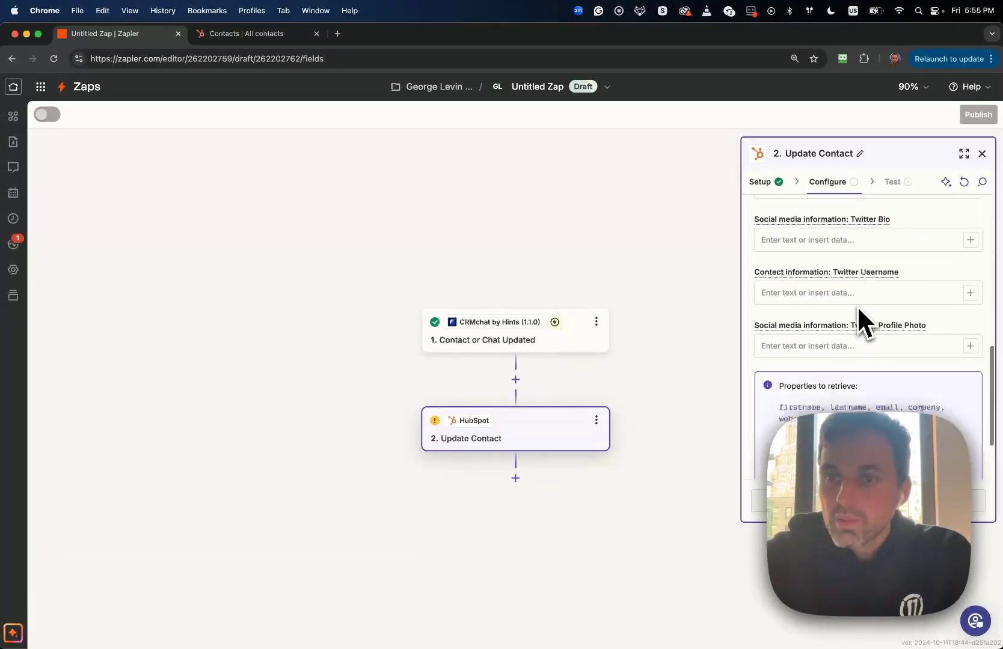
scroll(857, 305, up, 2)
click(857, 308)
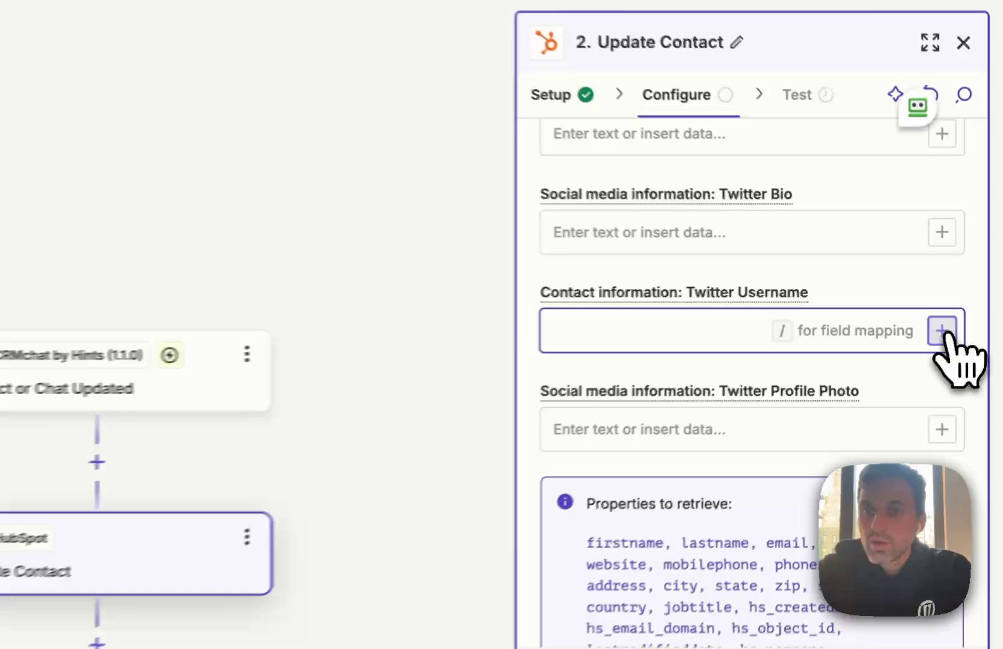
click(942, 330)
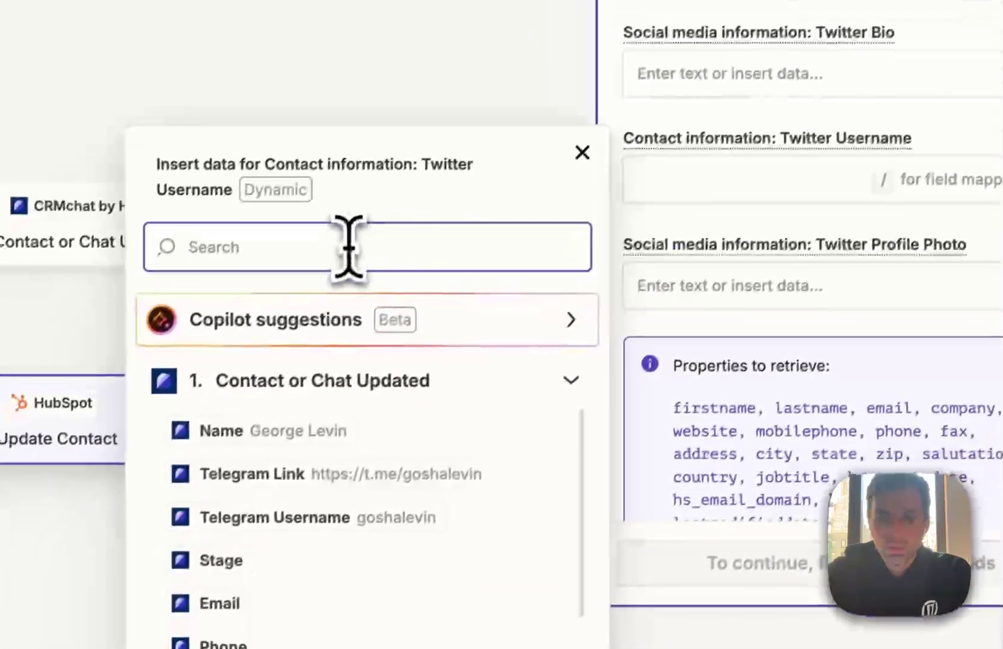
text(tw)
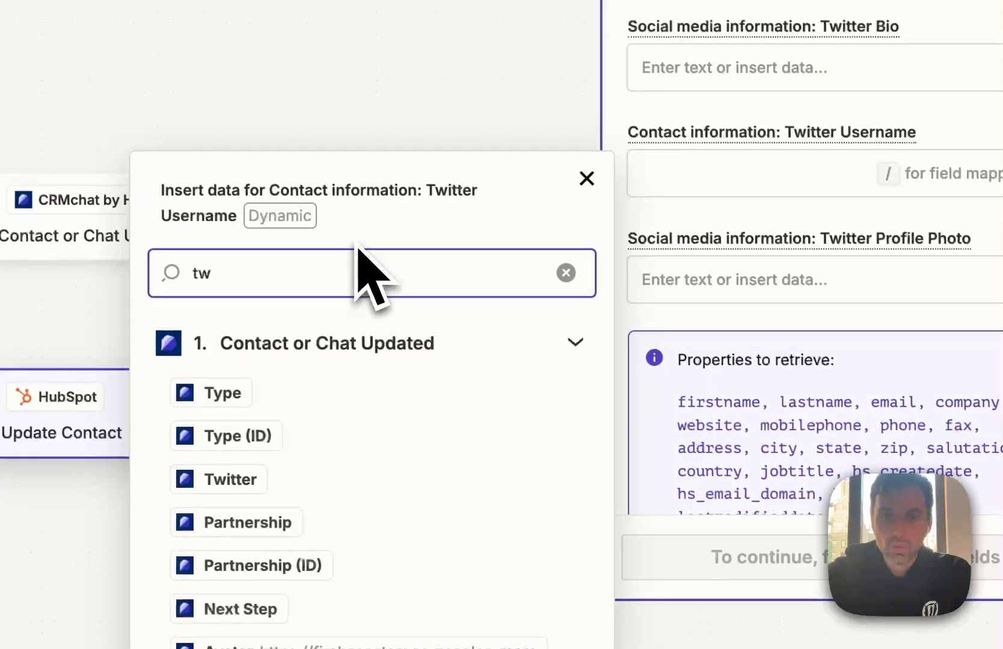
click(251, 481)
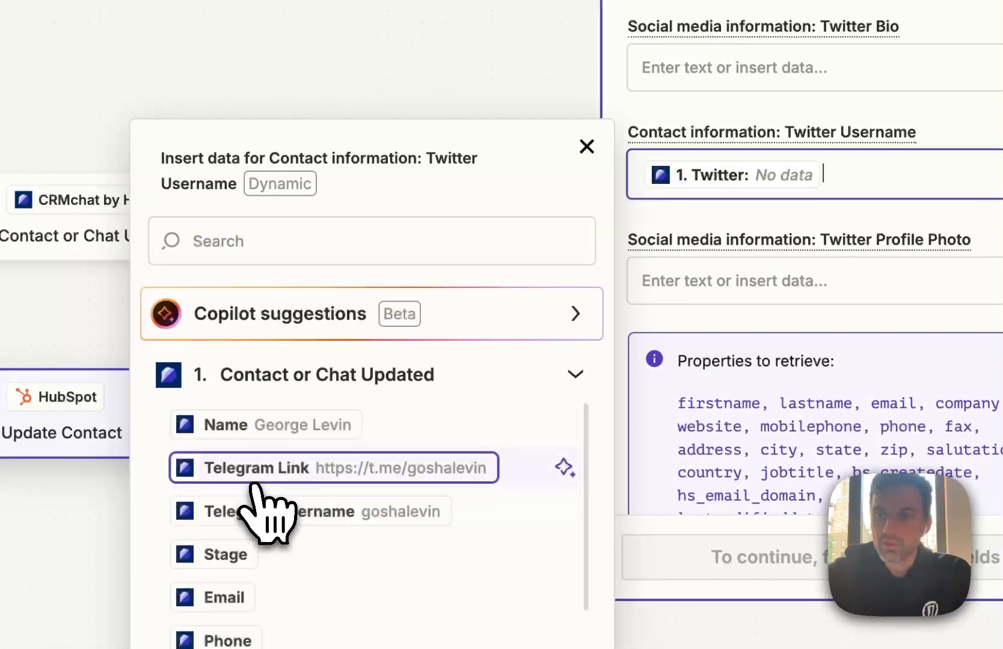
scroll(772, 231, up, 5)
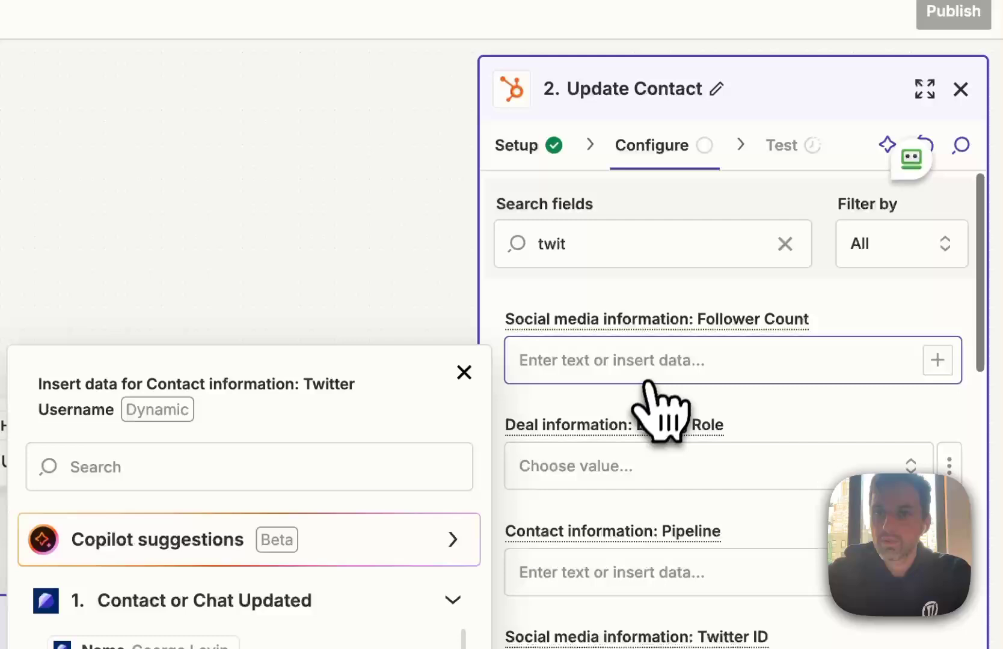
Map the Next Step field to CRMchat's Next Step value
double_click(609, 242)
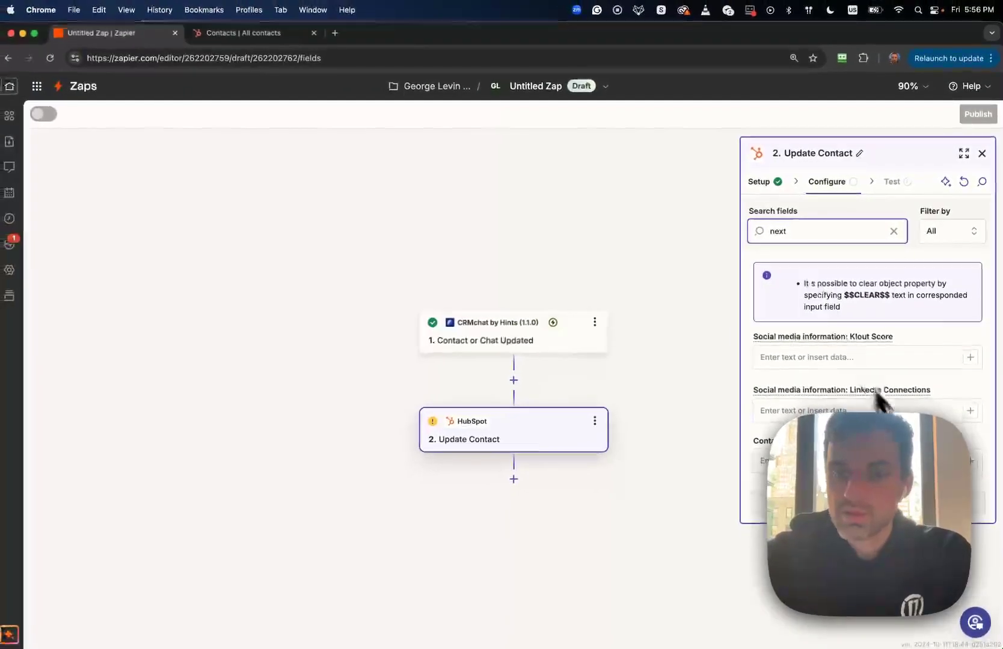
click(972, 462)
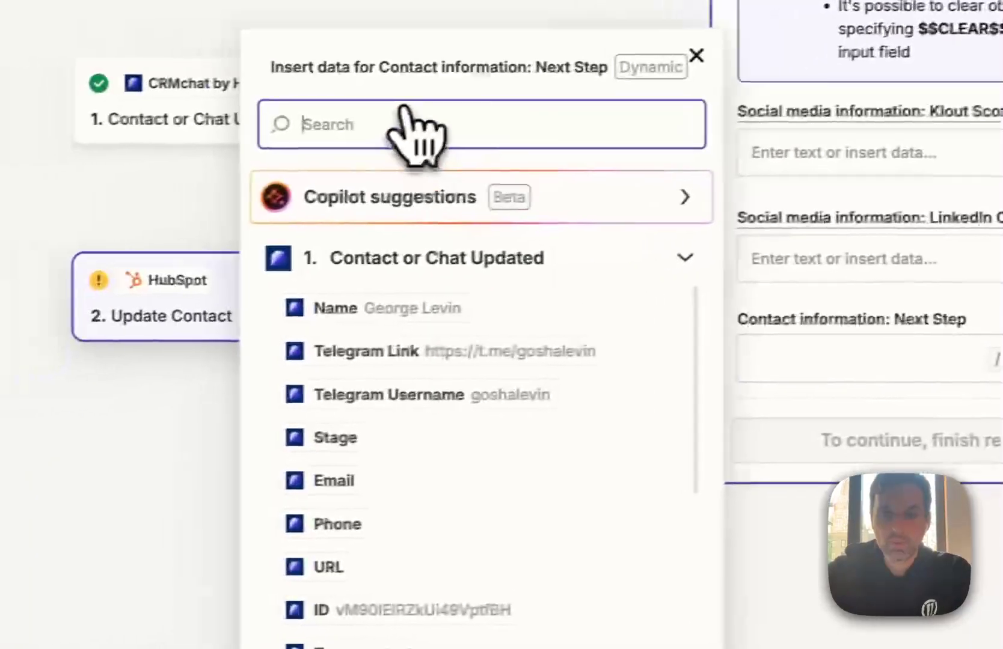
text(nex)
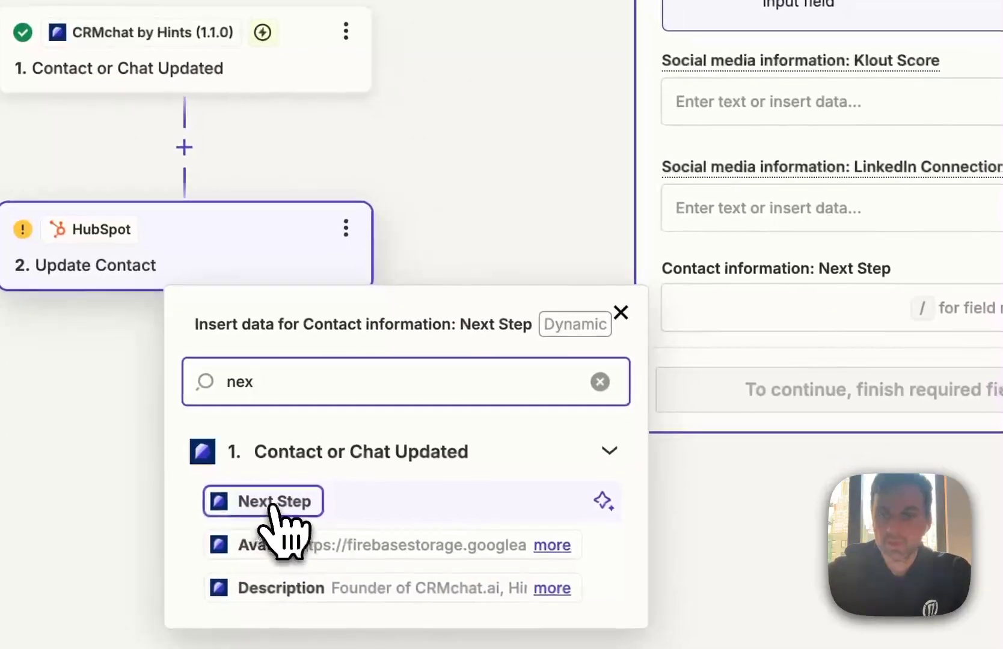
click(273, 503)
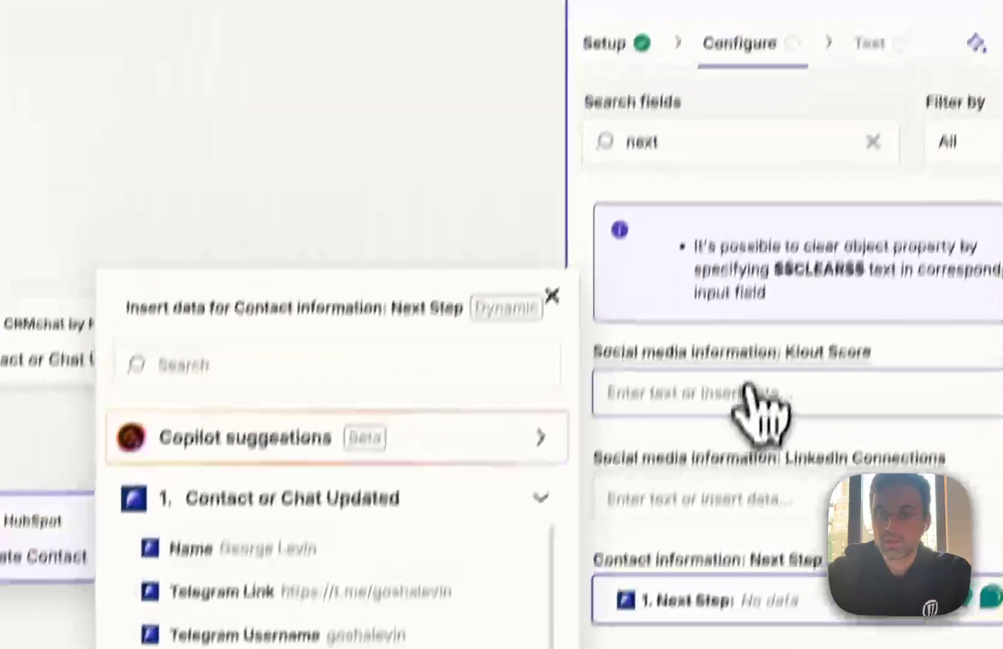
Switch Partnership to a custom value mapped to the lead's Partnership
double_click(678, 197)
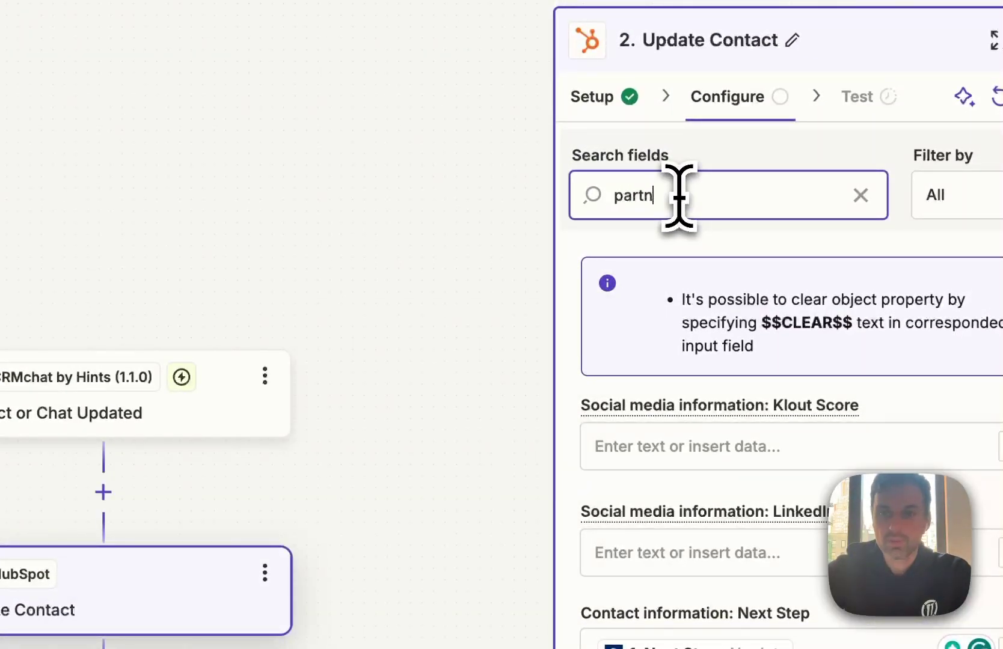
click(948, 294)
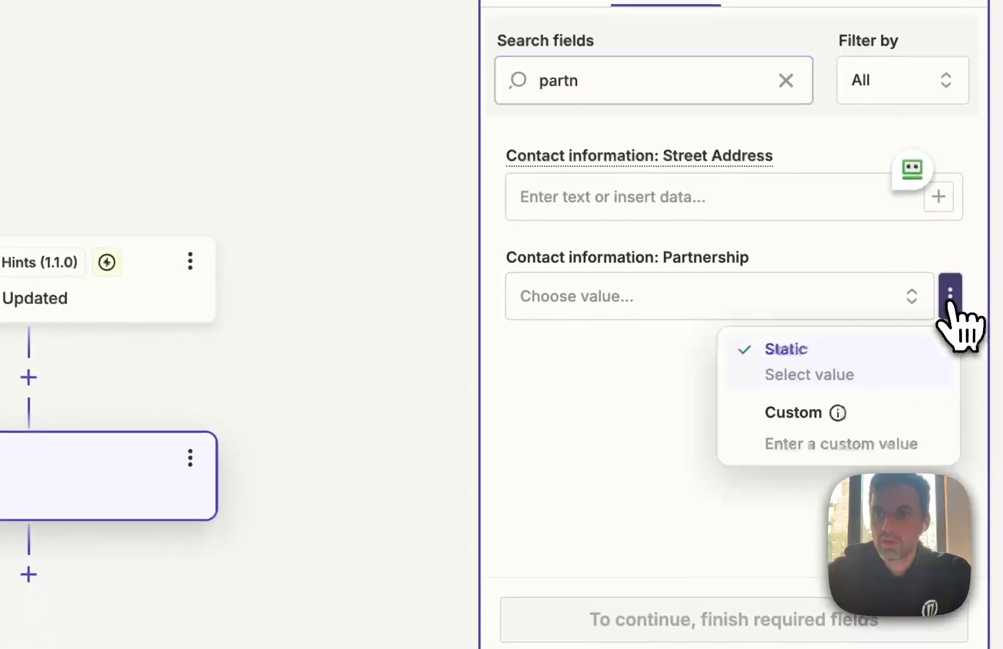
click(824, 424)
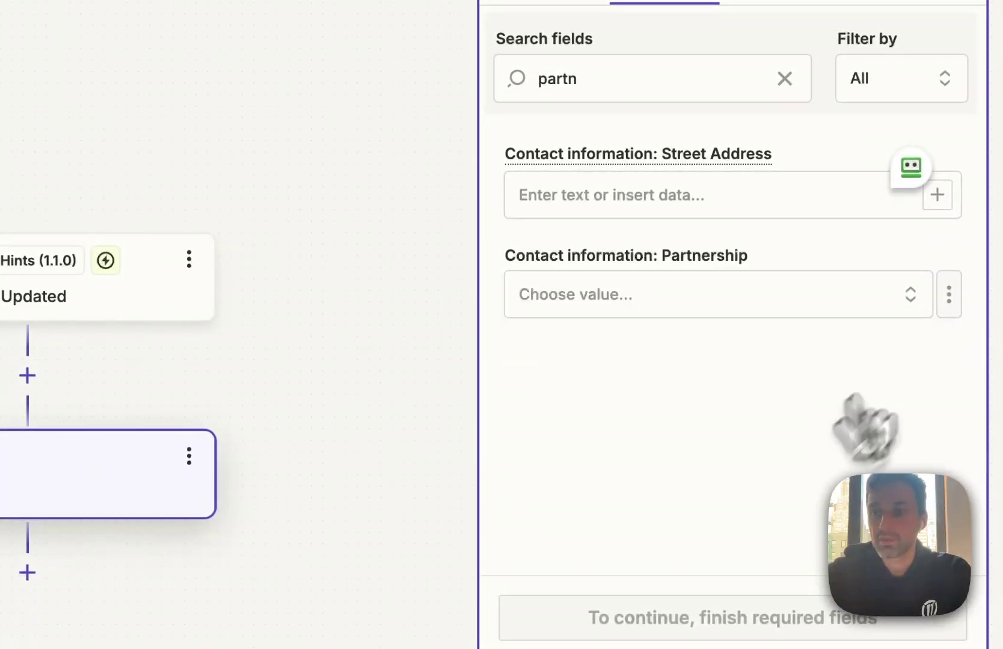
click(955, 298)
click(865, 410)
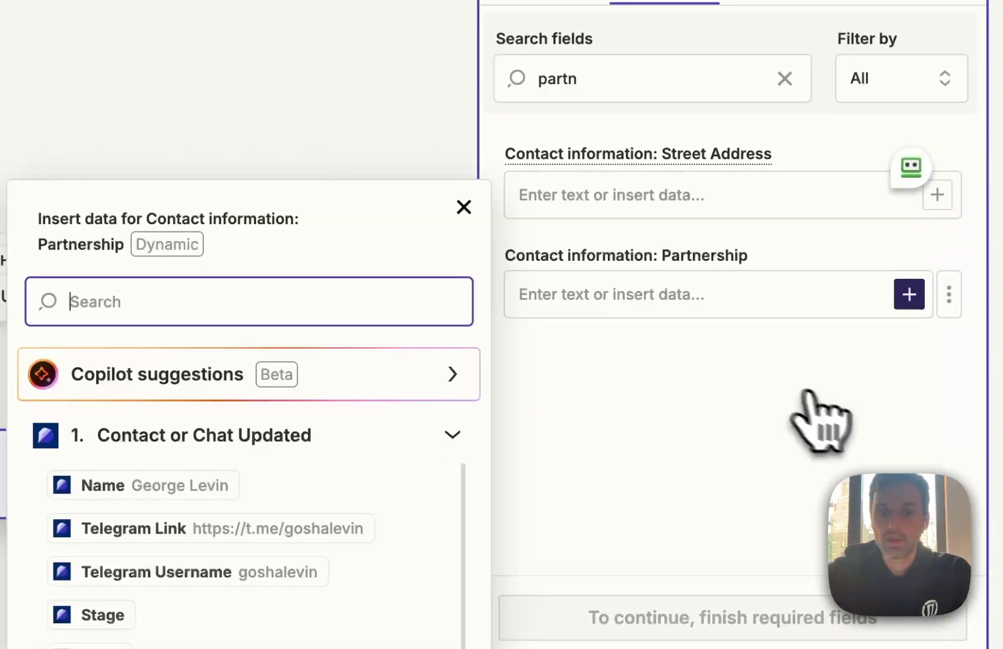
scroll(151, 594, down, 2)
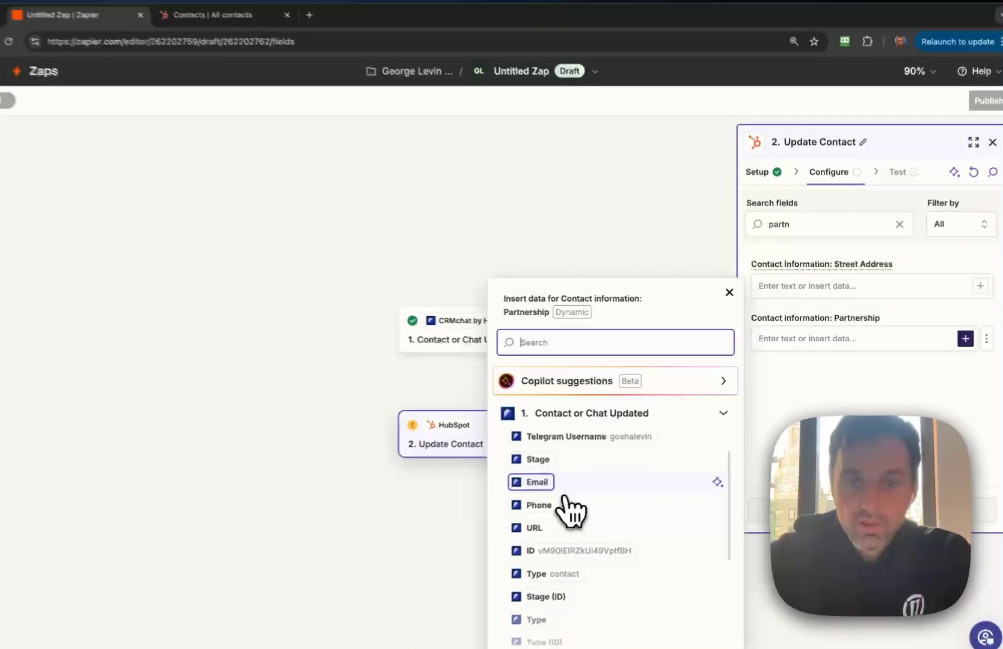
scroll(567, 509, down, 2)
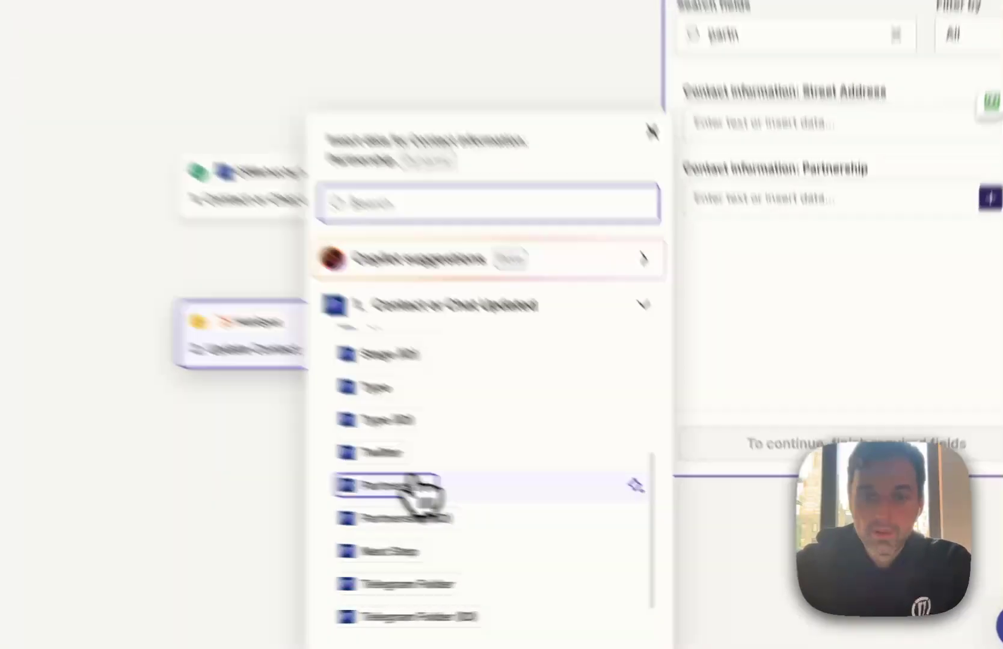
click(563, 528)
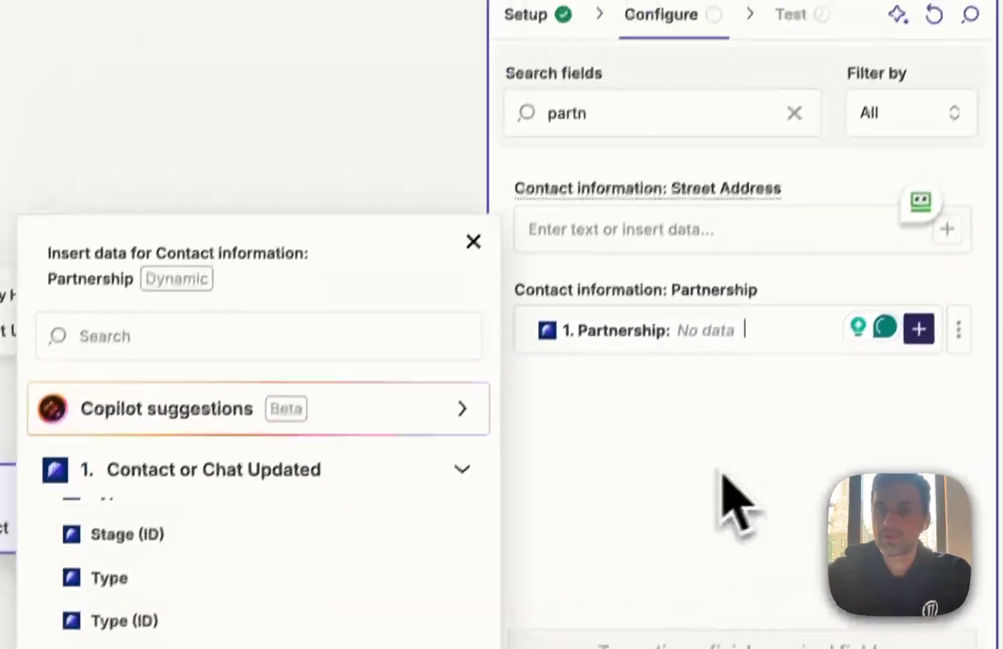
click(737, 505)
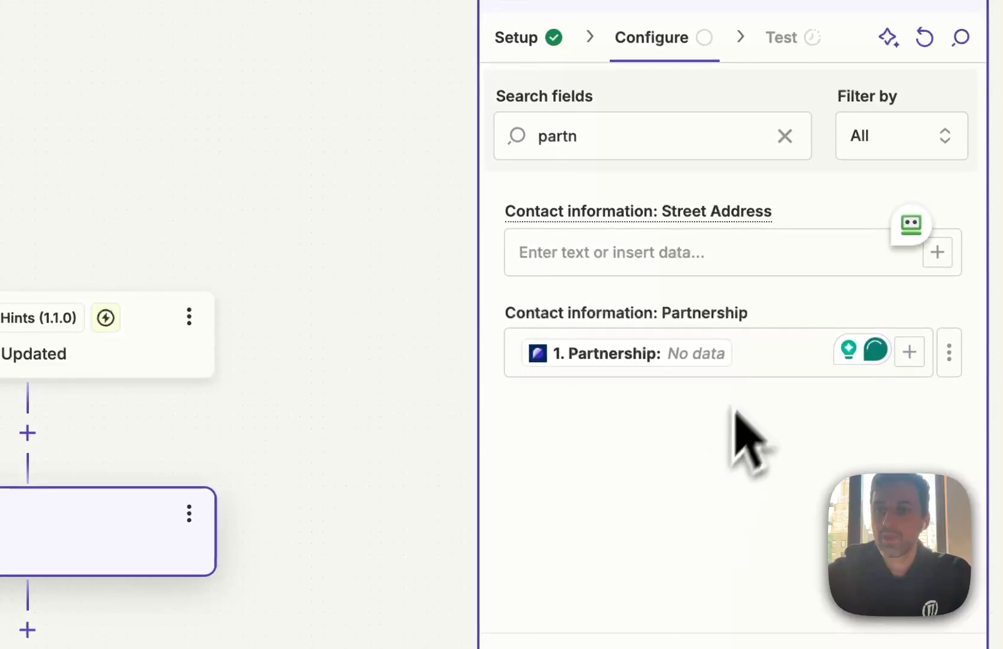
Clear the field search, check Object ID, then add a step above Update Contact
click(784, 137)
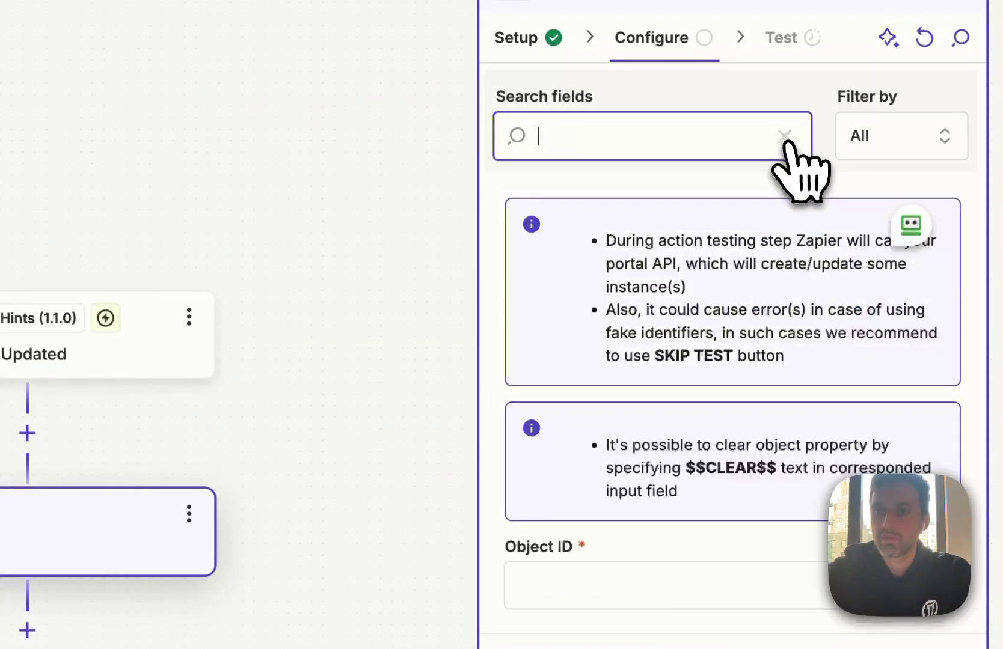
scroll(794, 457, down, 3)
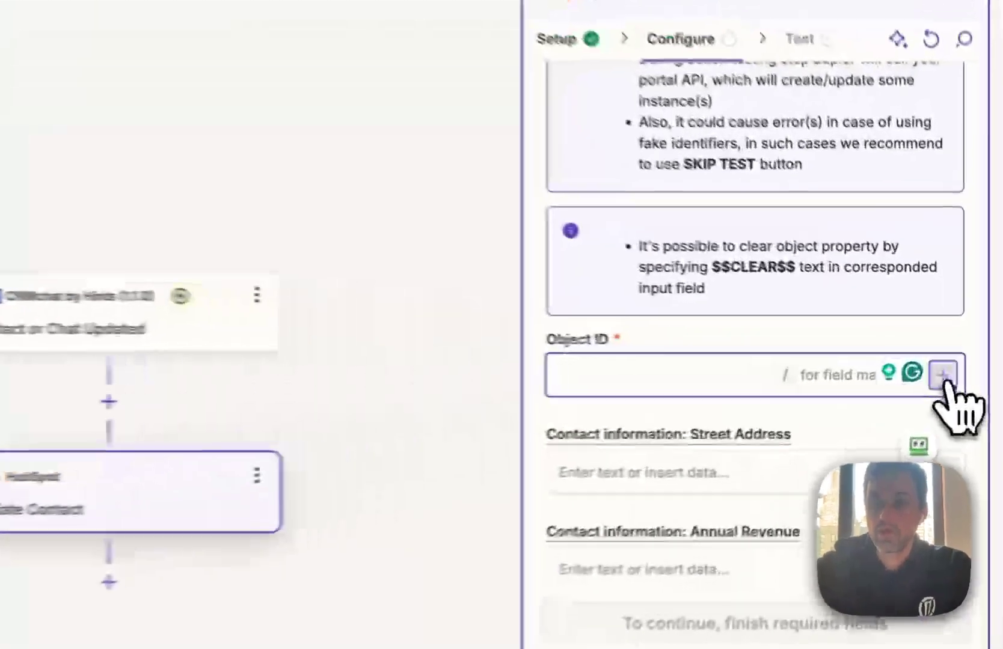
click(970, 366)
click(469, 269)
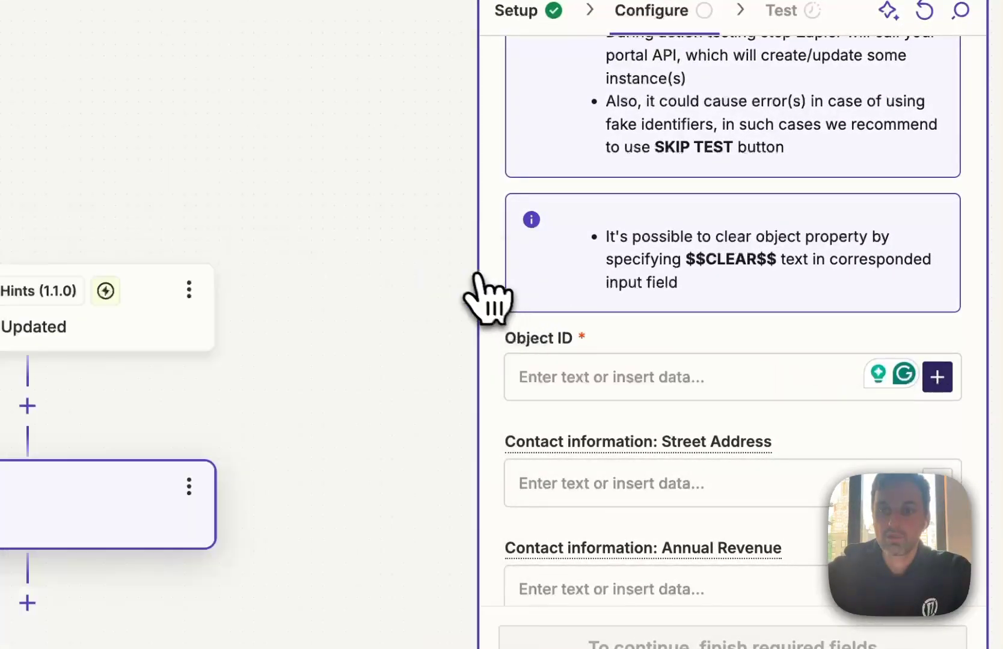
click(27, 406)
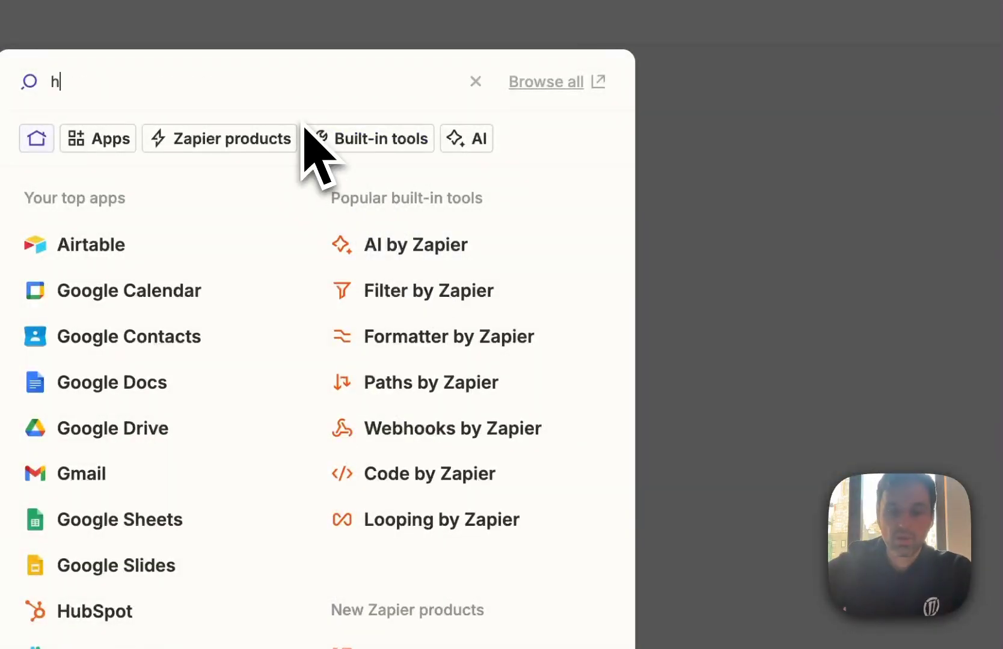
Set the new step to HubSpot with the Find Contact action event
text(hub)
click(185, 158)
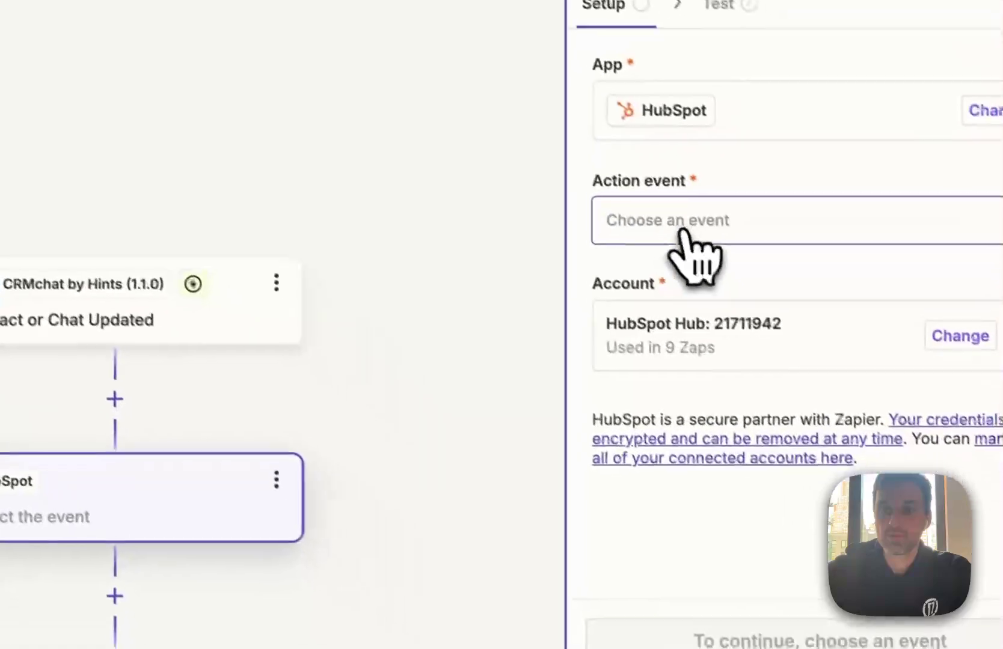
click(989, 506)
text(sea)
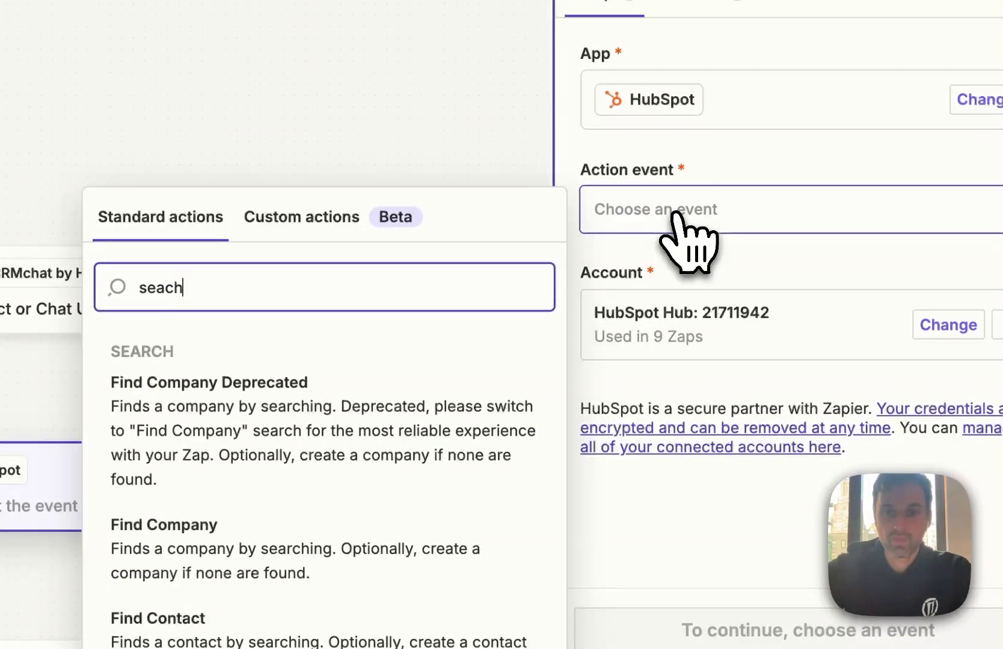
text(ch)
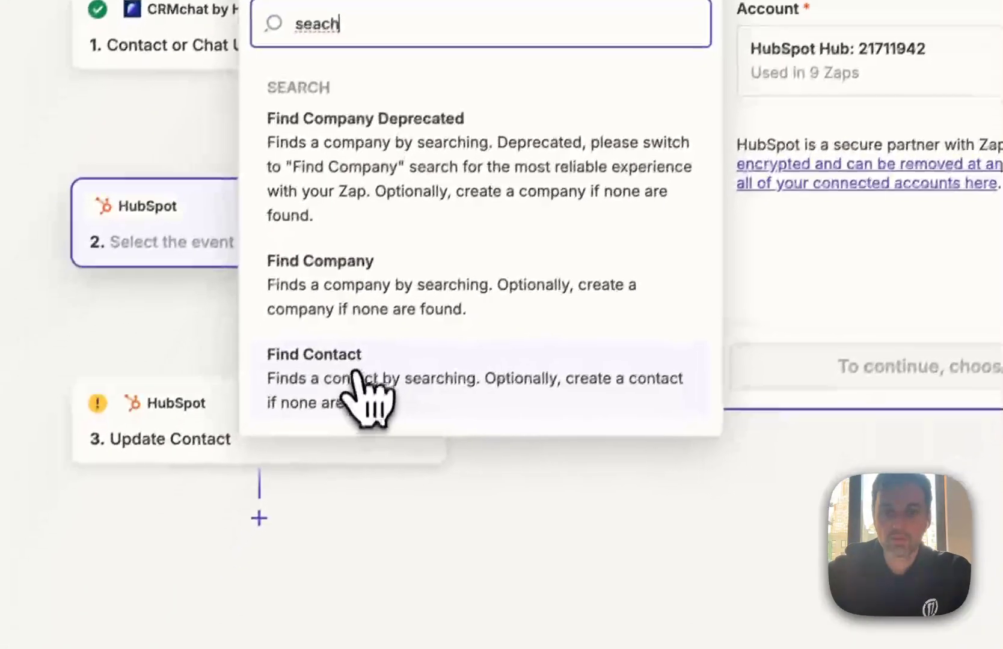
click(198, 641)
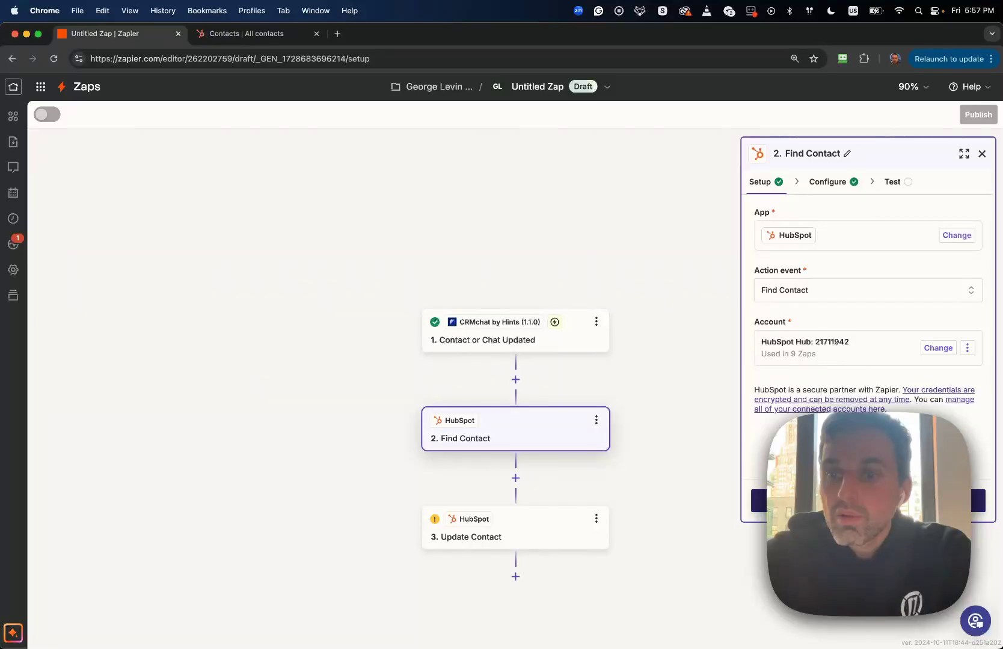
Have Find Contact search the Telegram property using the lead's Telegram Username
click(866, 500)
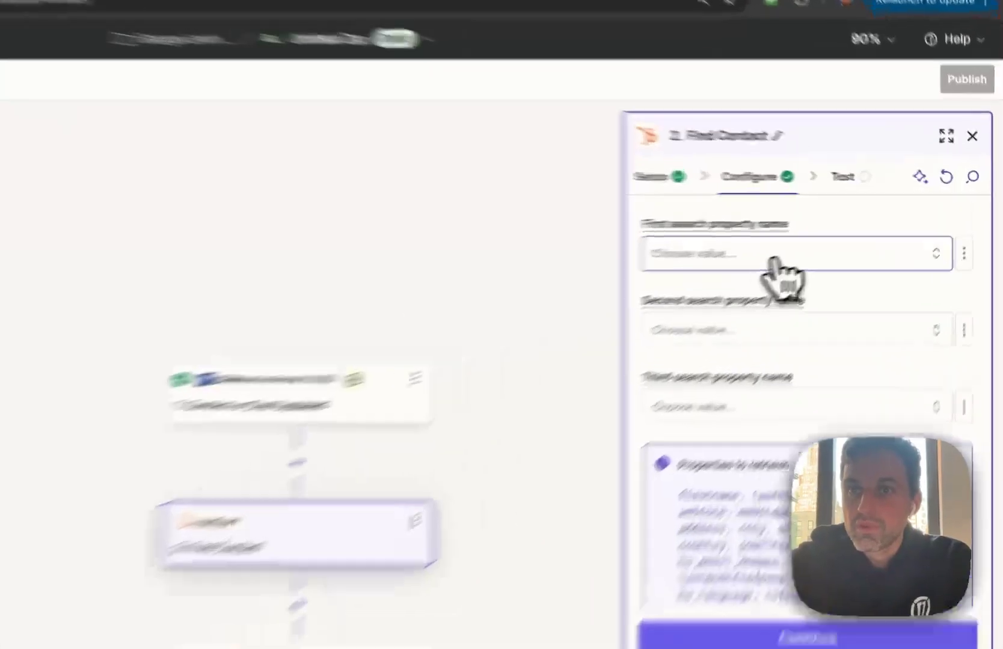
click(844, 240)
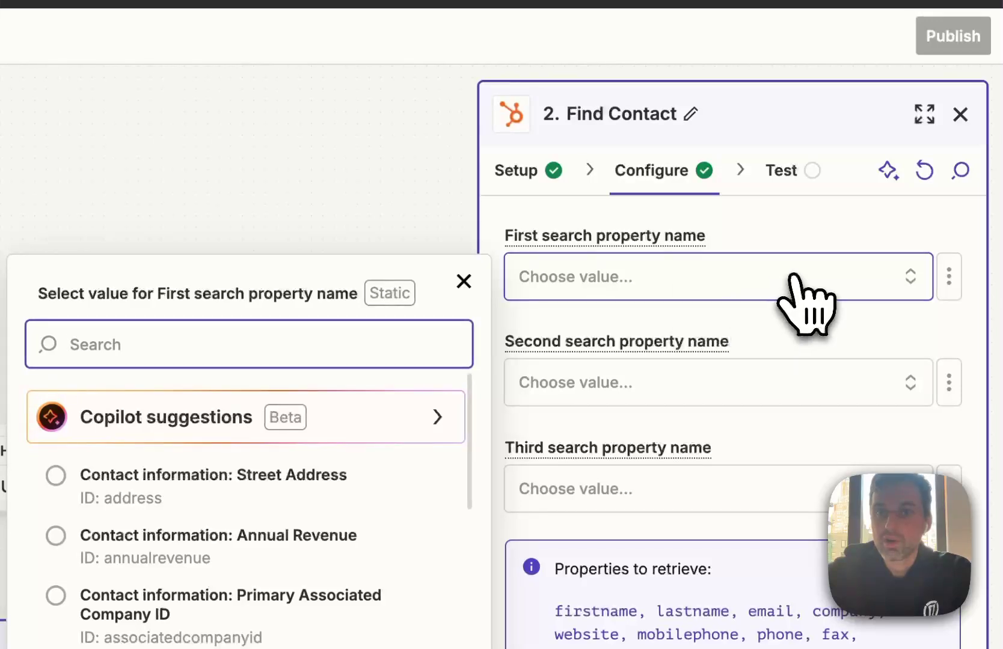
text(tele)
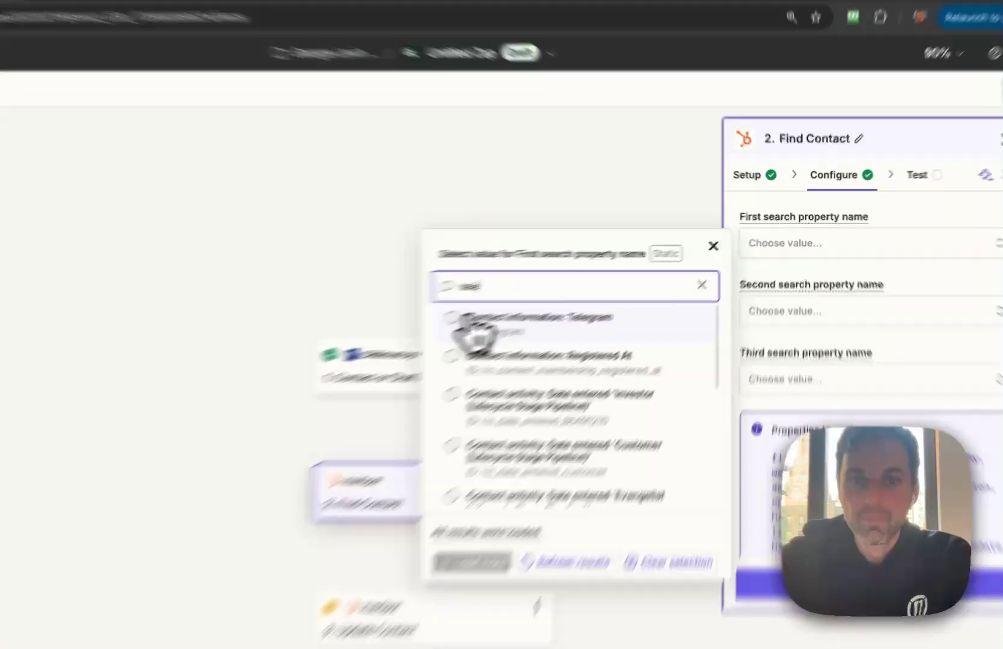
click(592, 300)
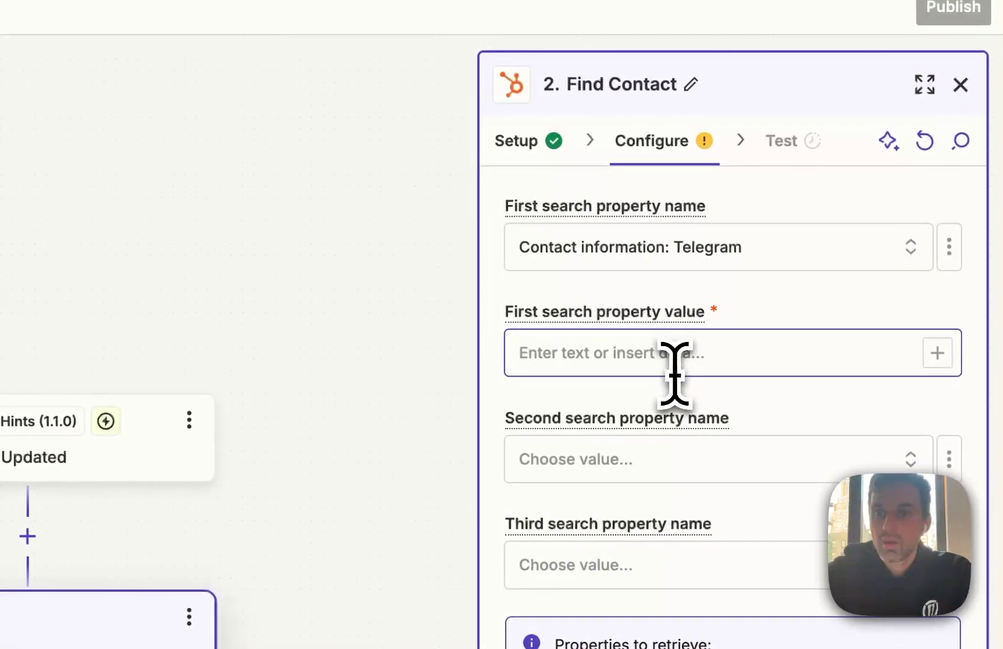
click(695, 355)
click(935, 350)
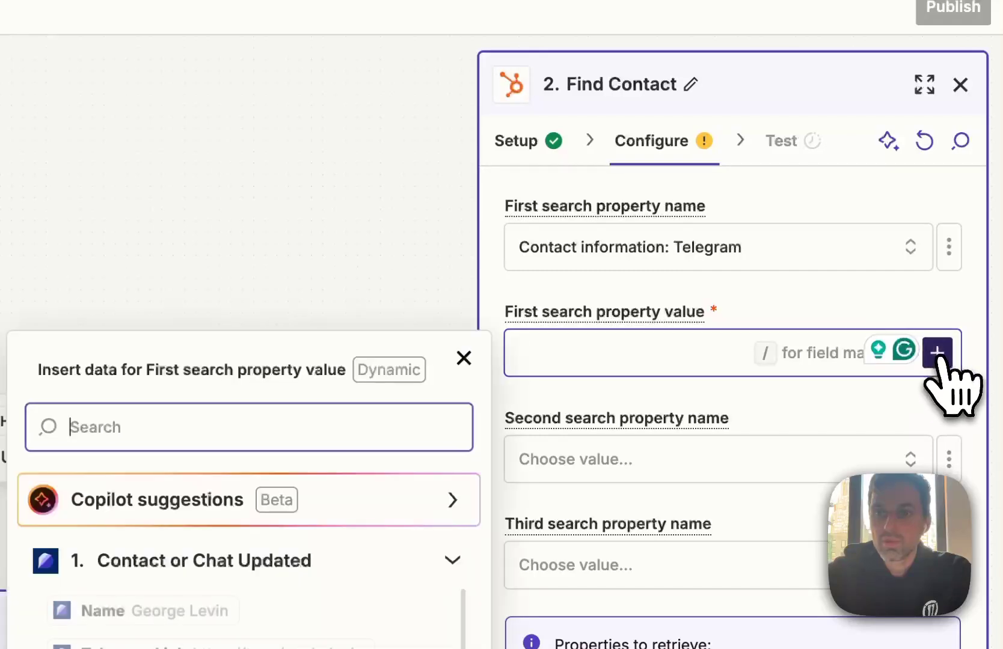
text(tleg)
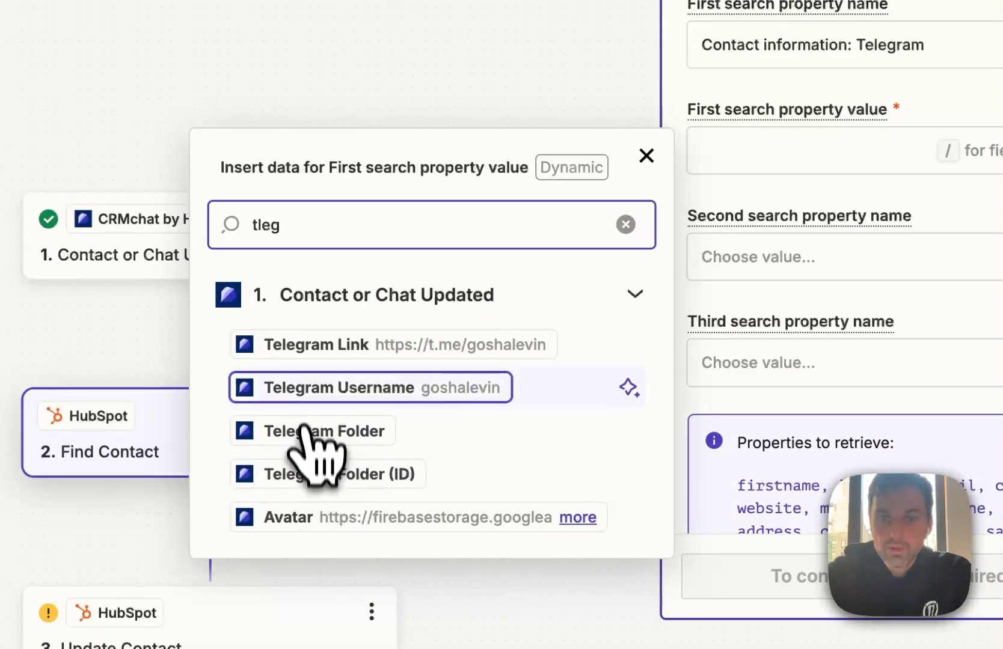
click(305, 392)
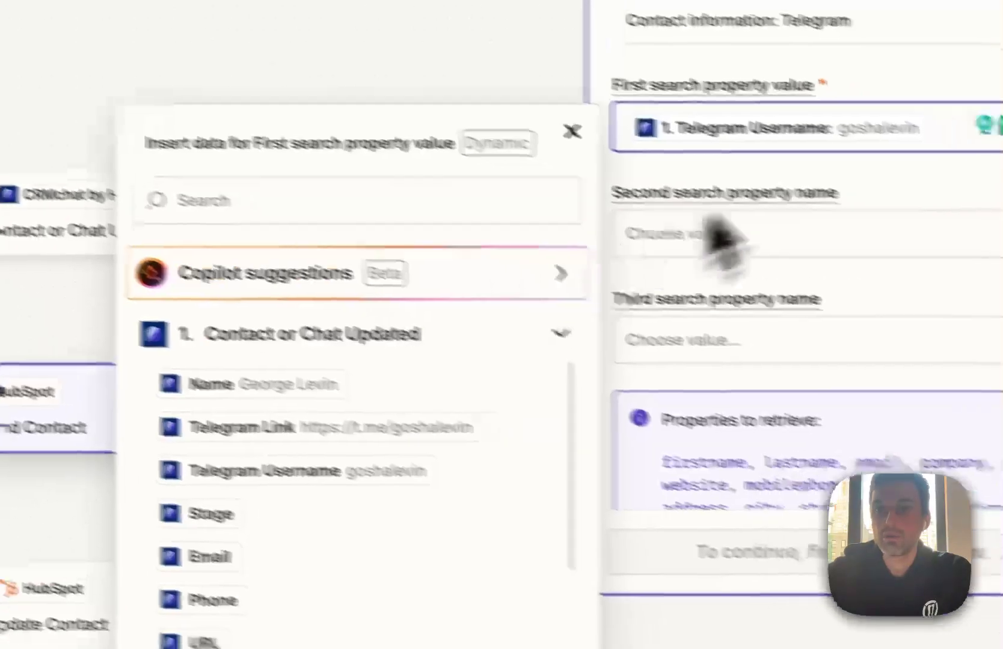
click(980, 208)
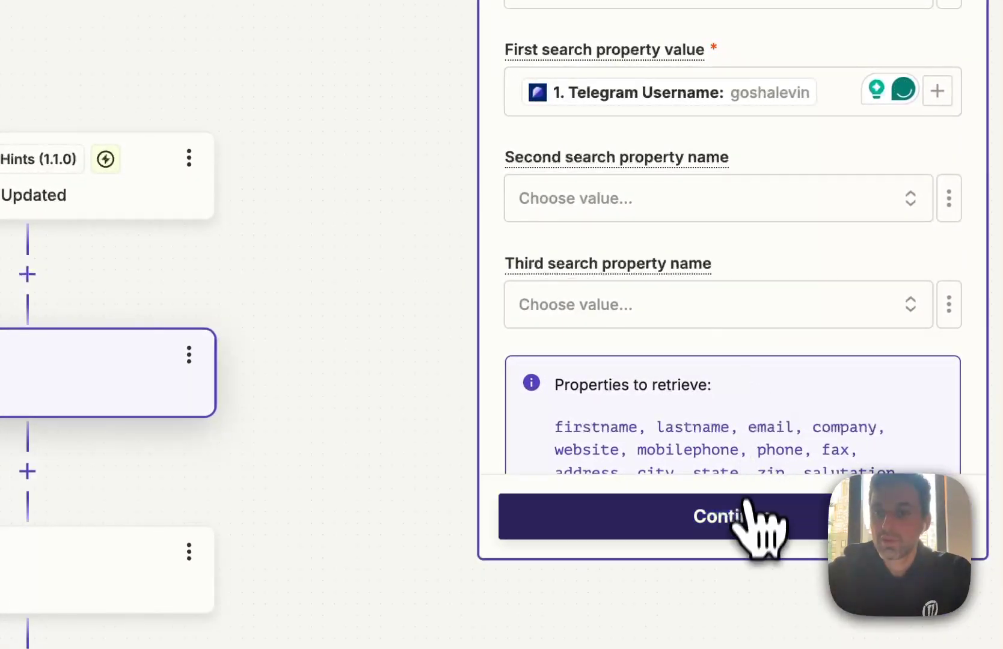
Test the Find Contact search and review the matching contact
click(753, 518)
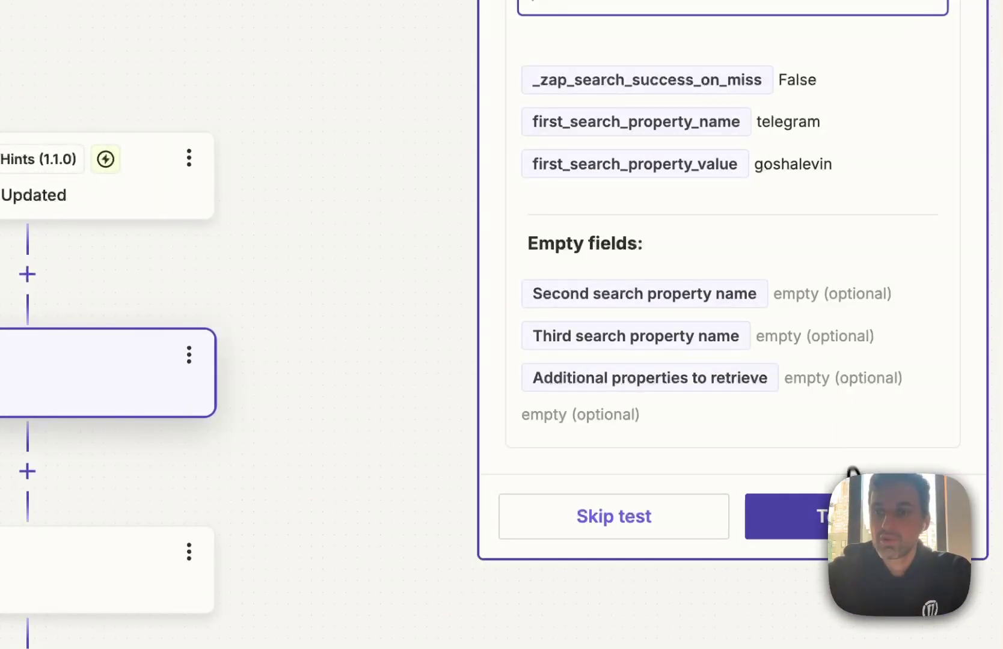
click(859, 517)
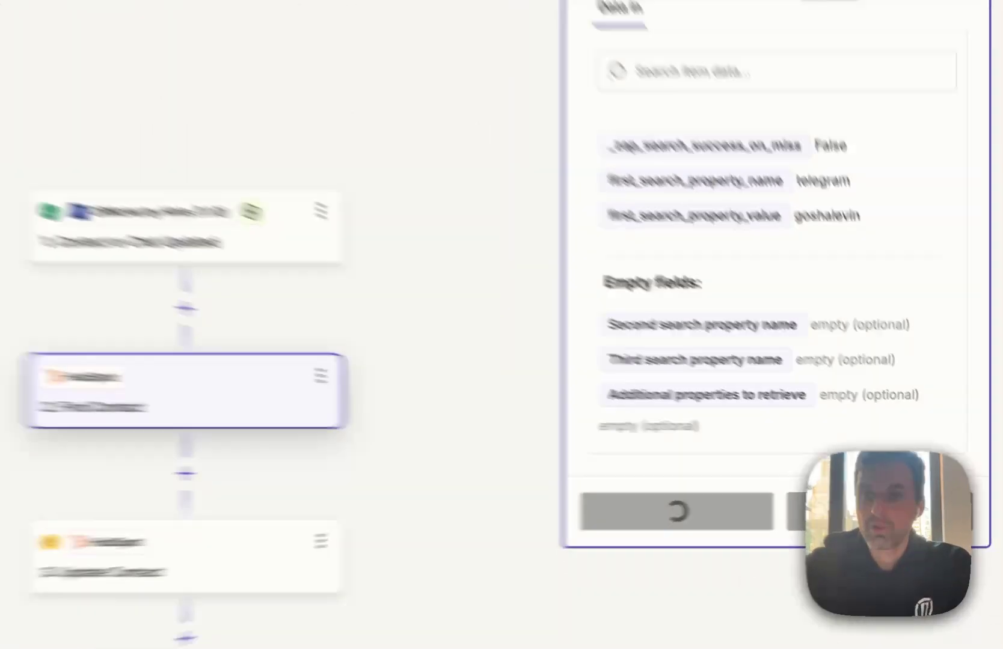
scroll(870, 367, down, 2)
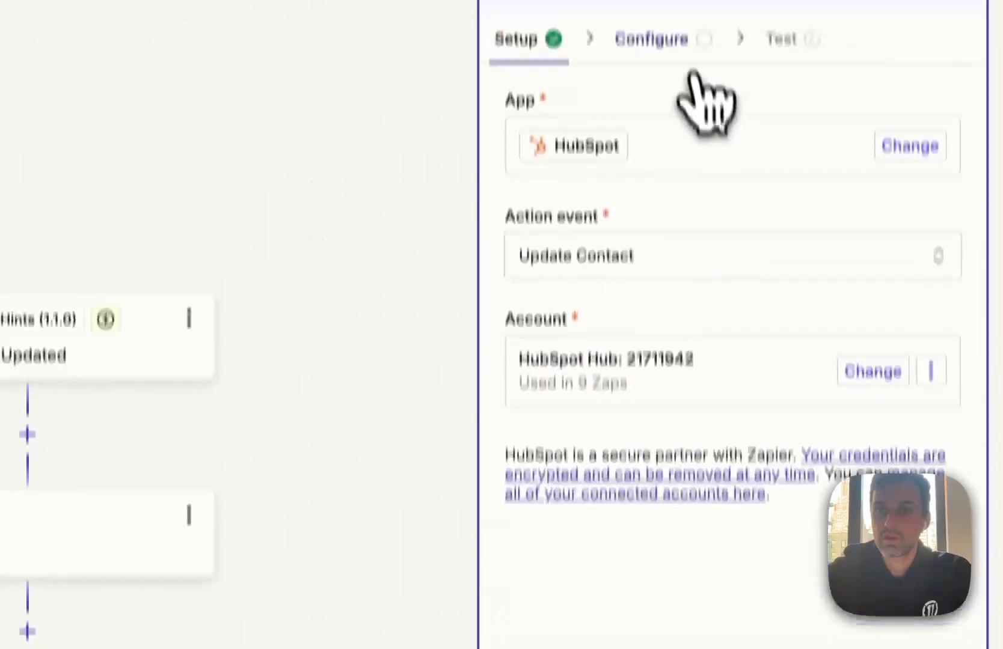
click(684, 111)
scroll(700, 358, down, 4)
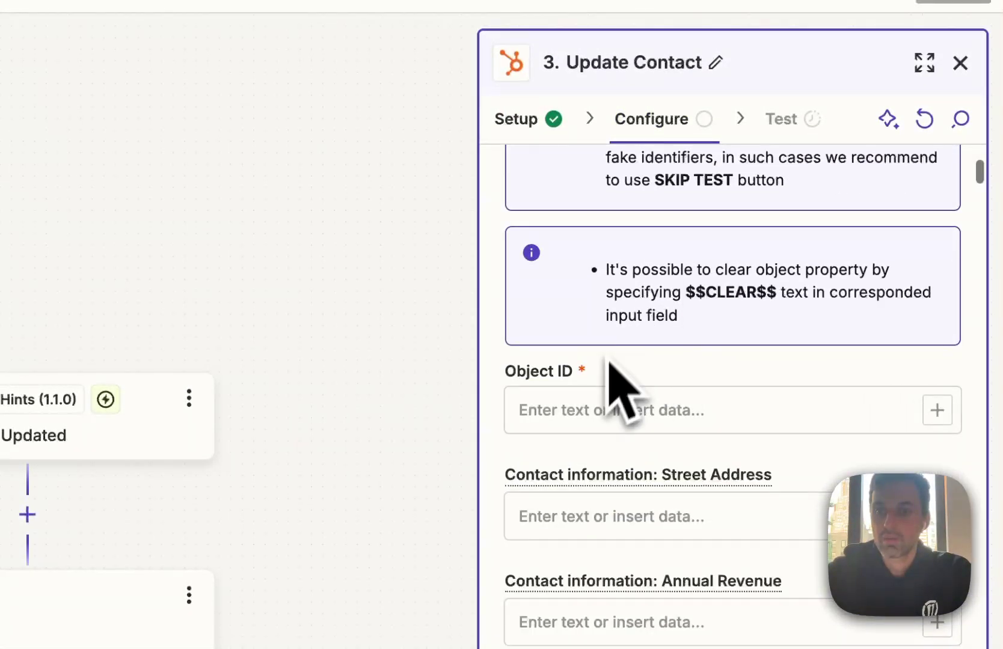
click(936, 410)
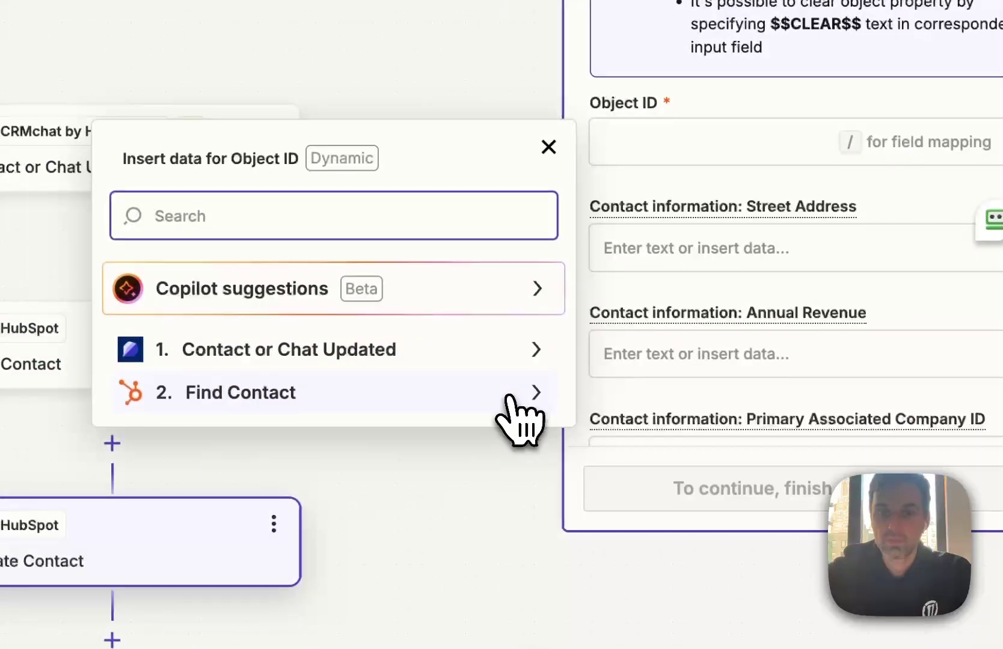
click(518, 400)
scroll(385, 360, down, 1)
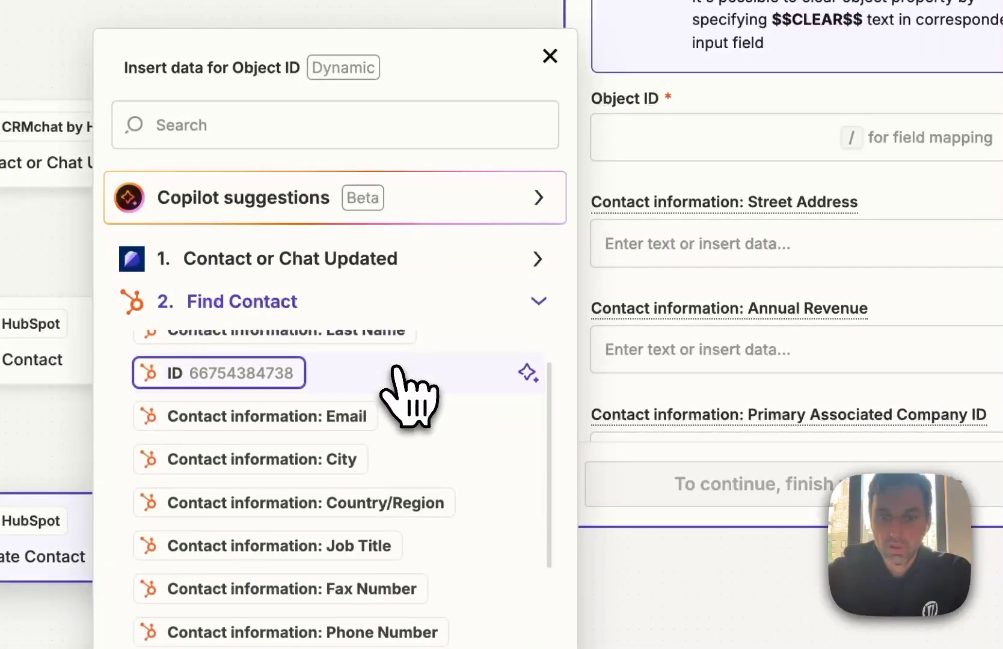
click(256, 372)
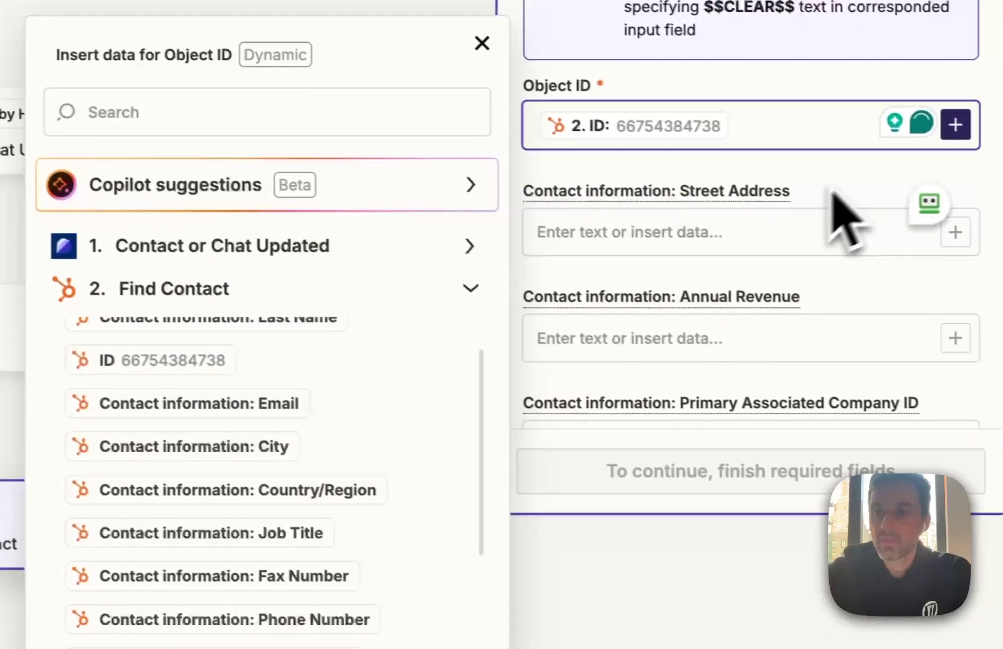
click(924, 192)
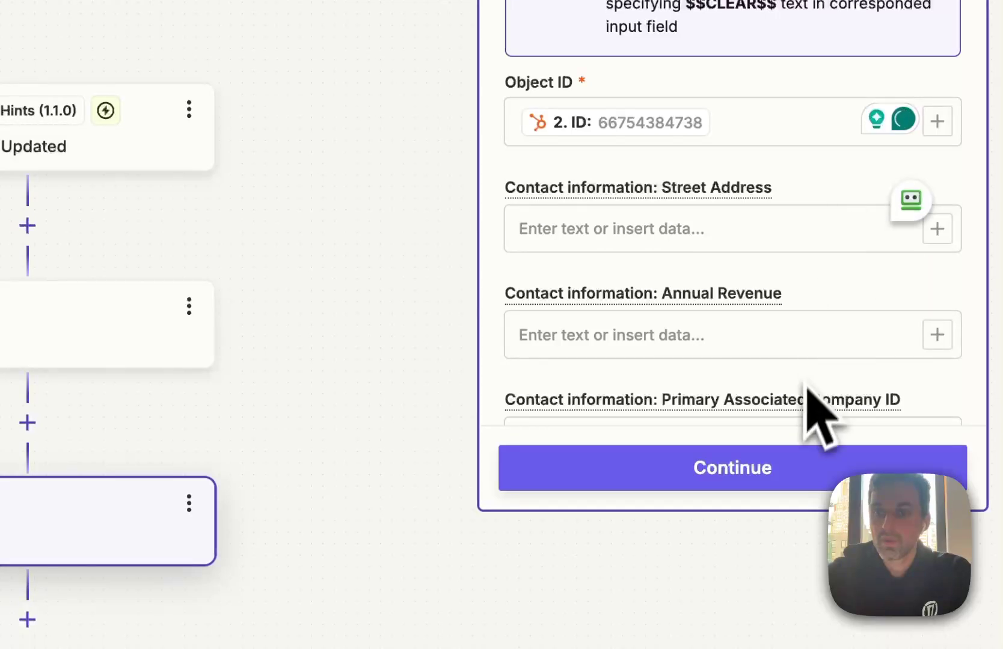
click(788, 468)
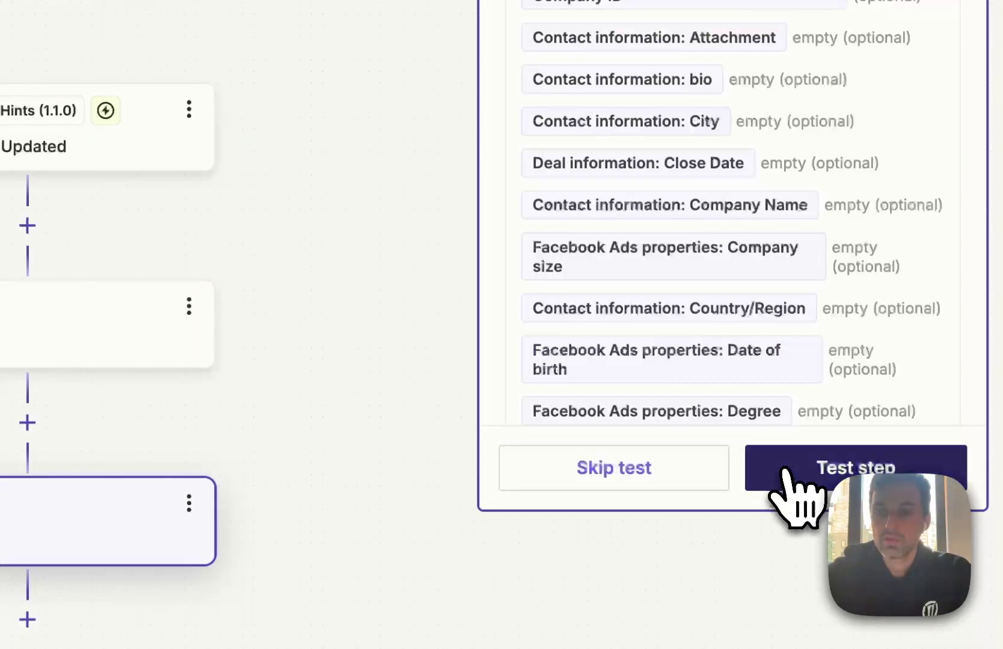
click(812, 481)
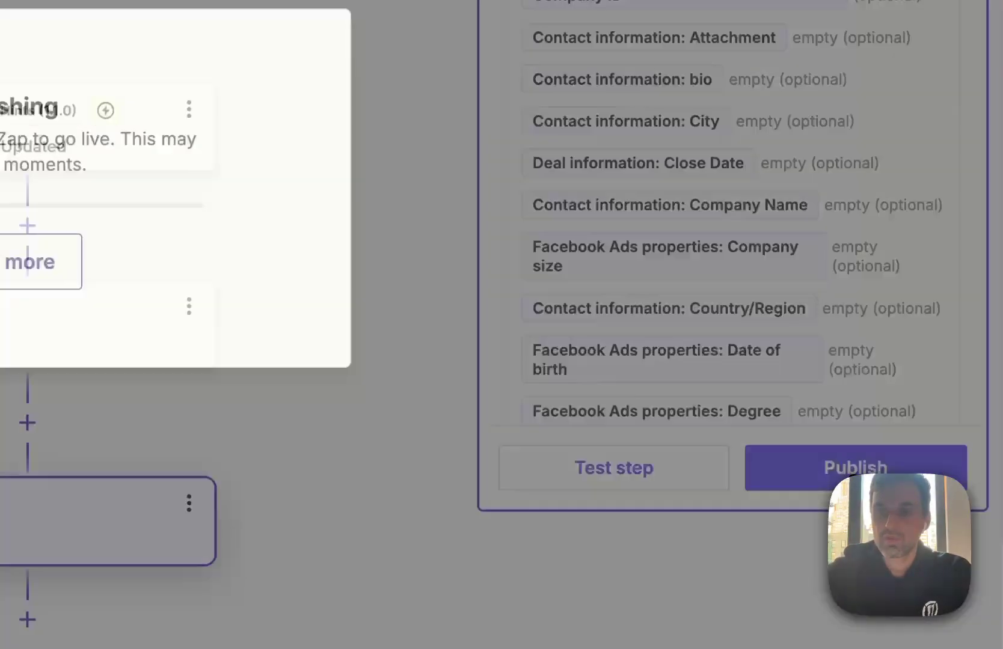
click(833, 484)
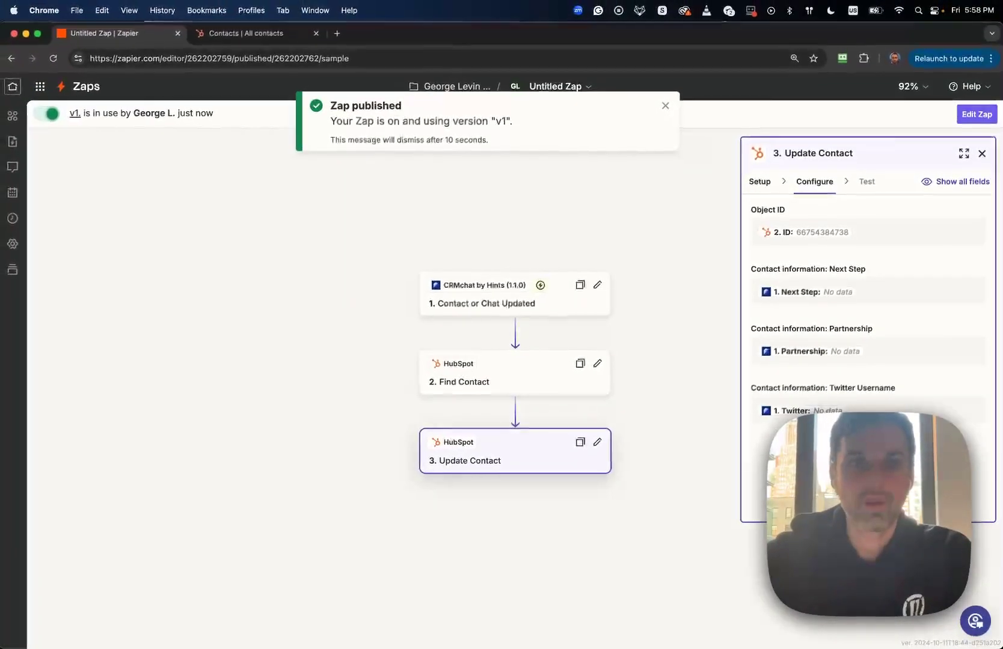
Set the new lead's partnership to Tools and its next step to 'call him'
click(273, 34)
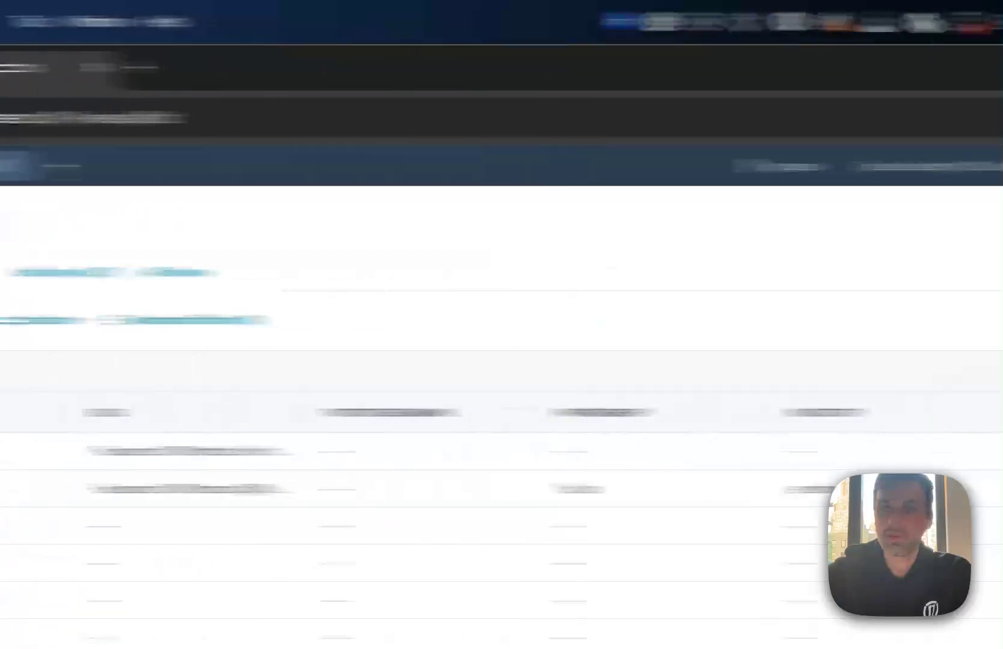
click(976, 124)
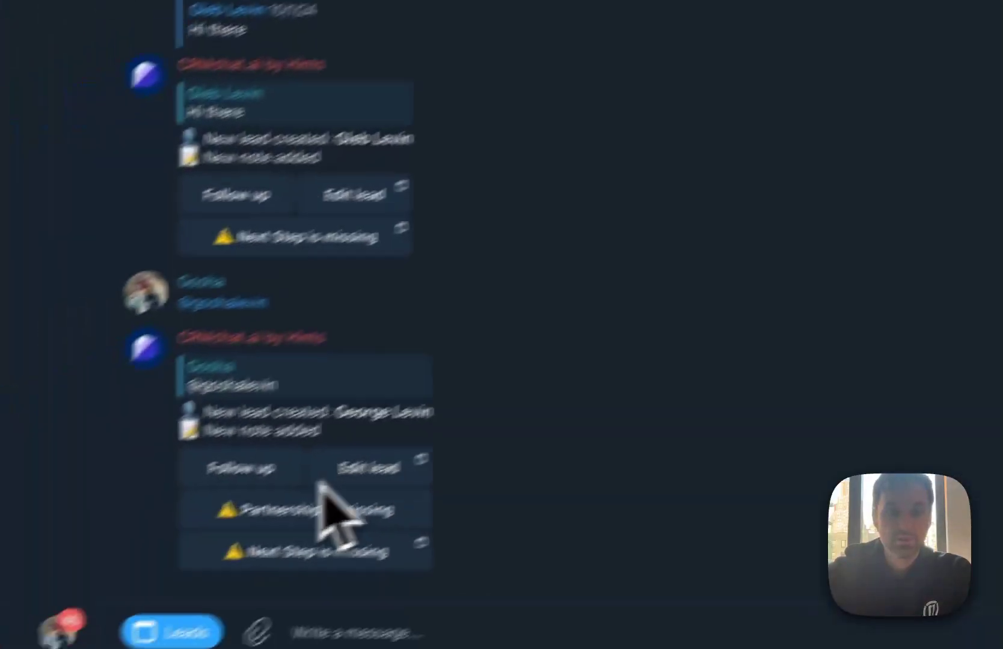
click(317, 510)
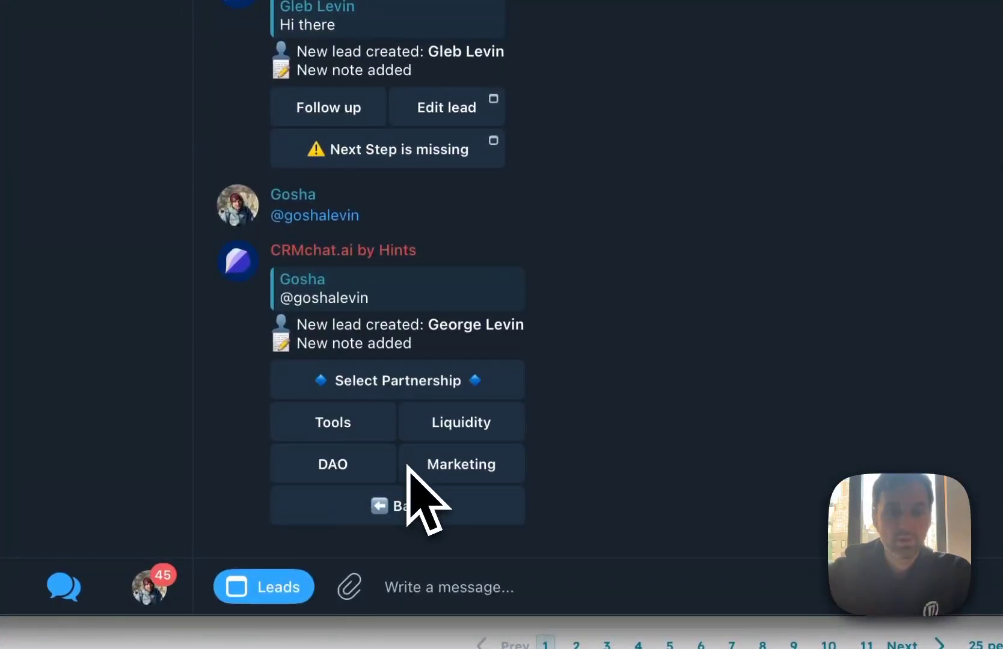
click(340, 421)
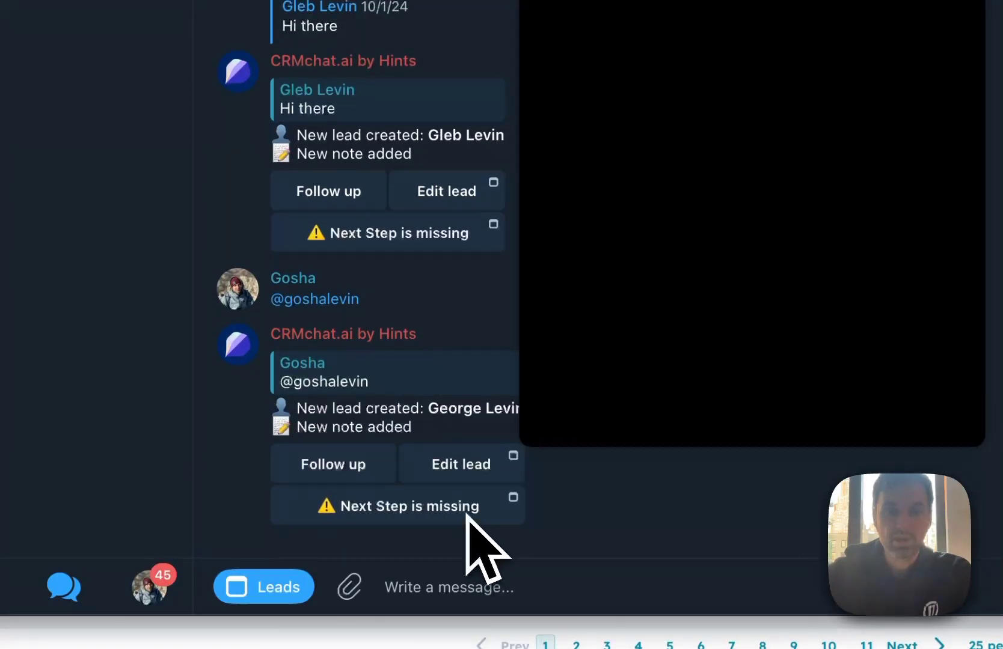
click(468, 516)
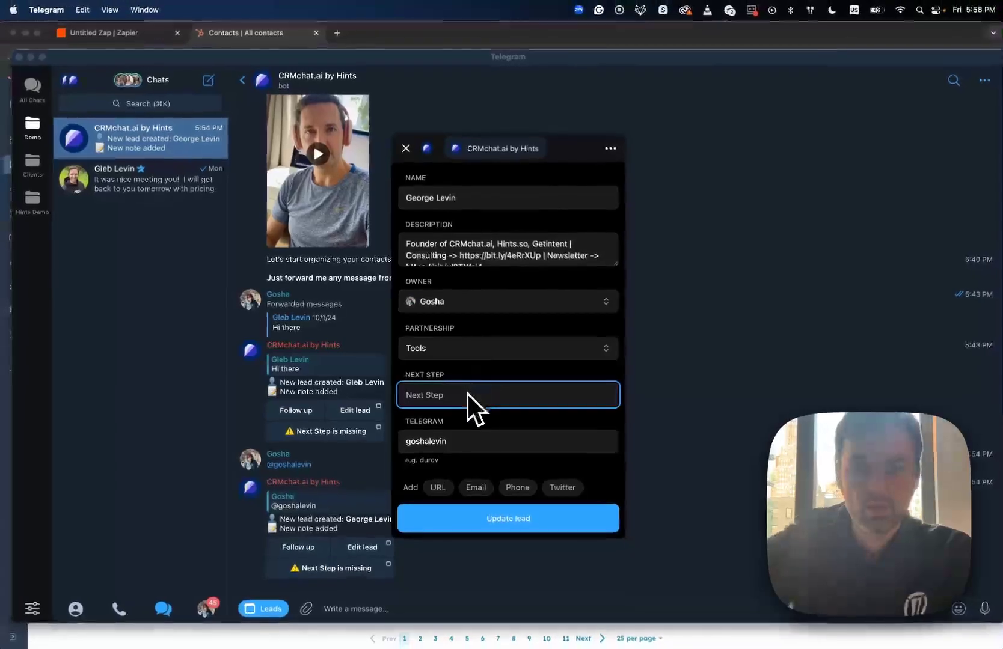
text(call him)
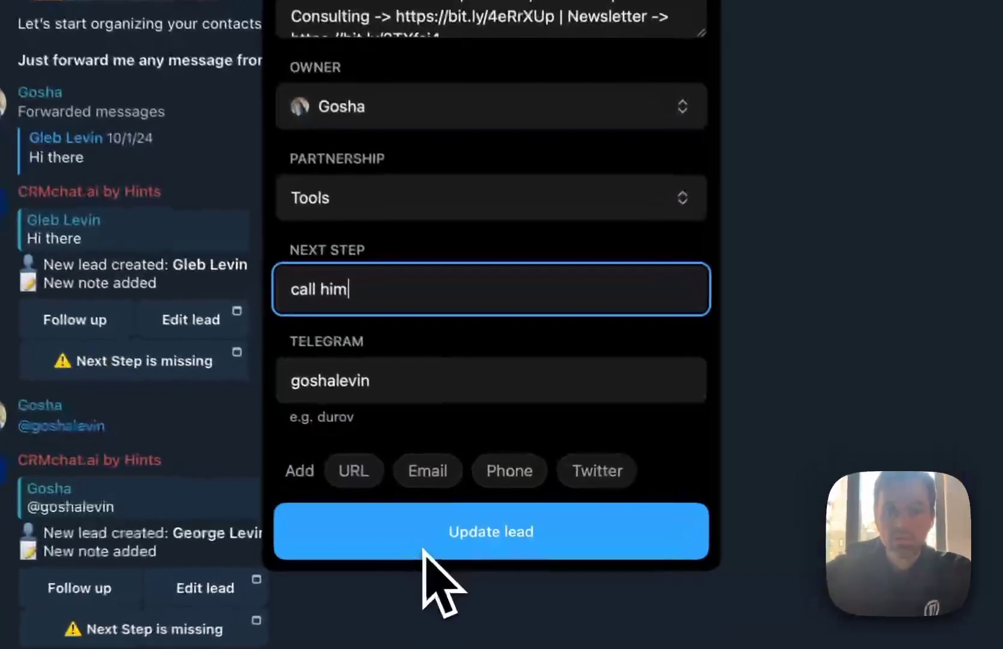
click(473, 523)
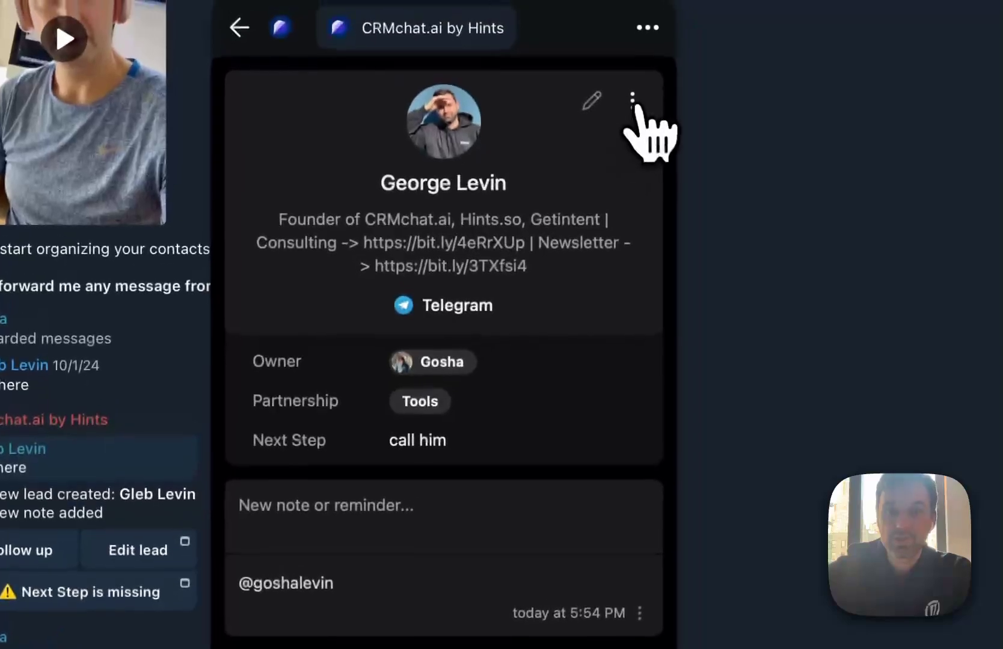
Edit the lead to add its Twitter username and update it
click(635, 105)
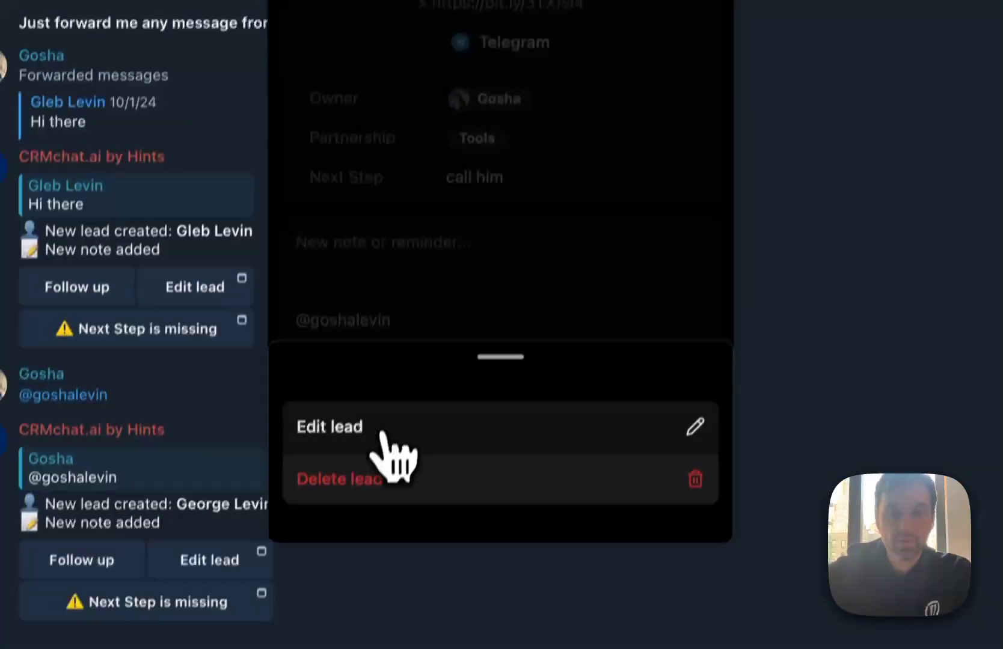
click(335, 645)
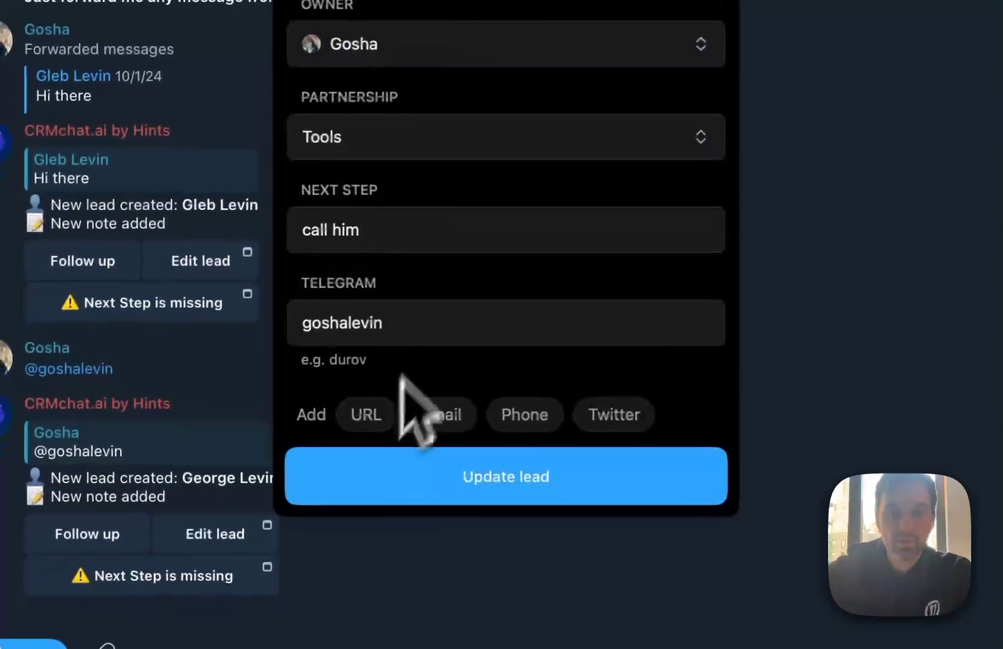
scroll(460, 252, down, 2)
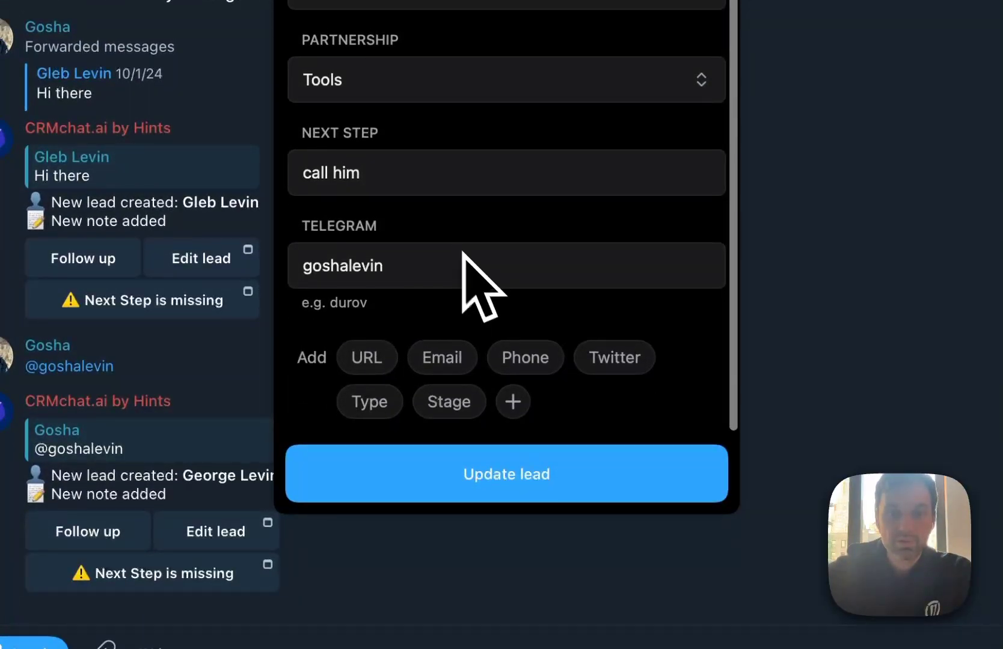
click(616, 360)
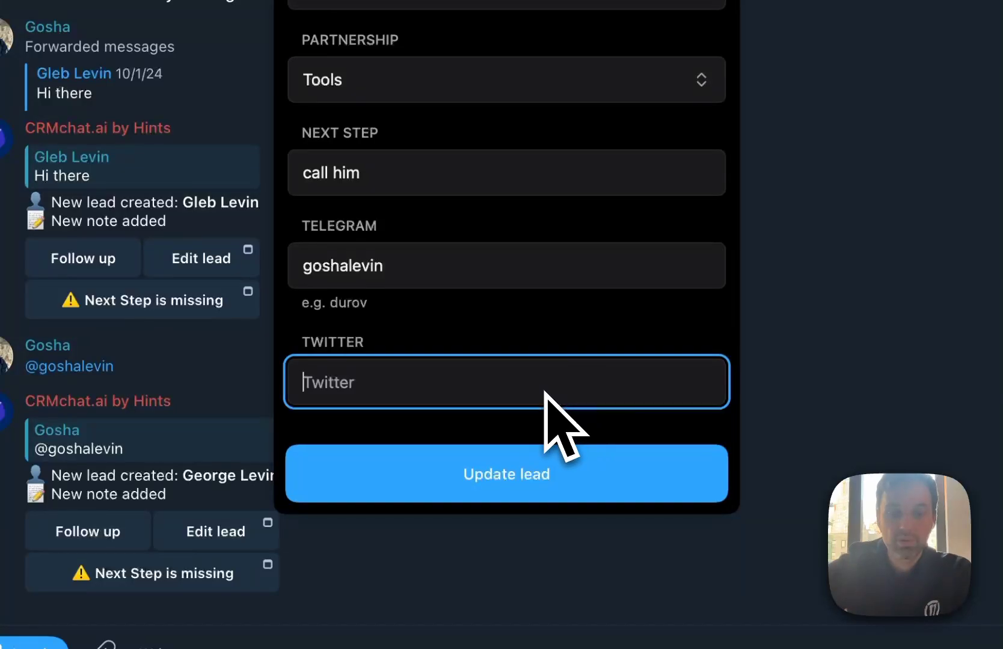
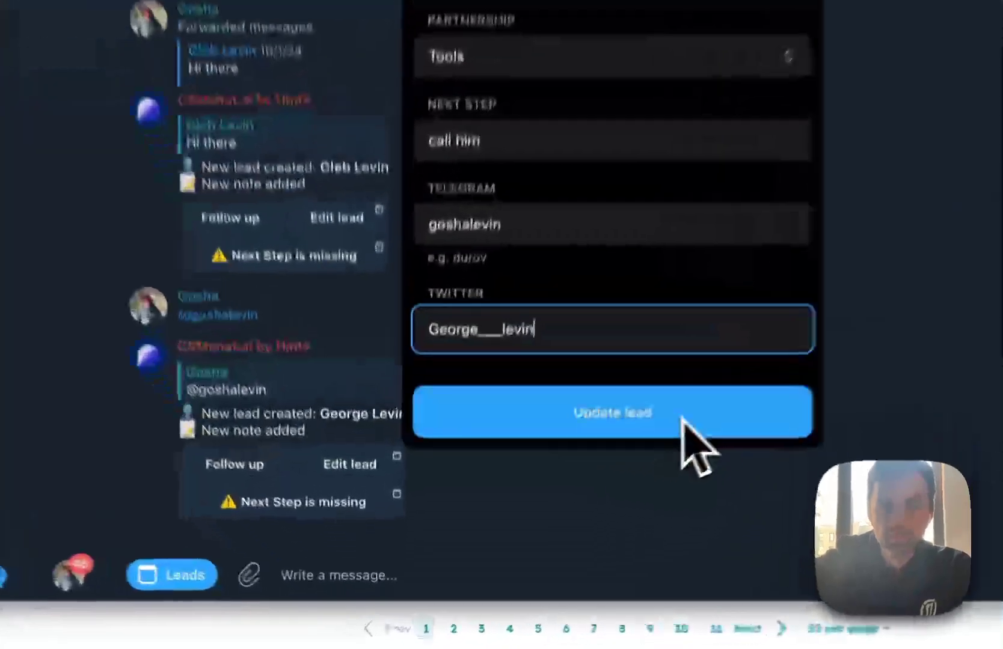
click(544, 520)
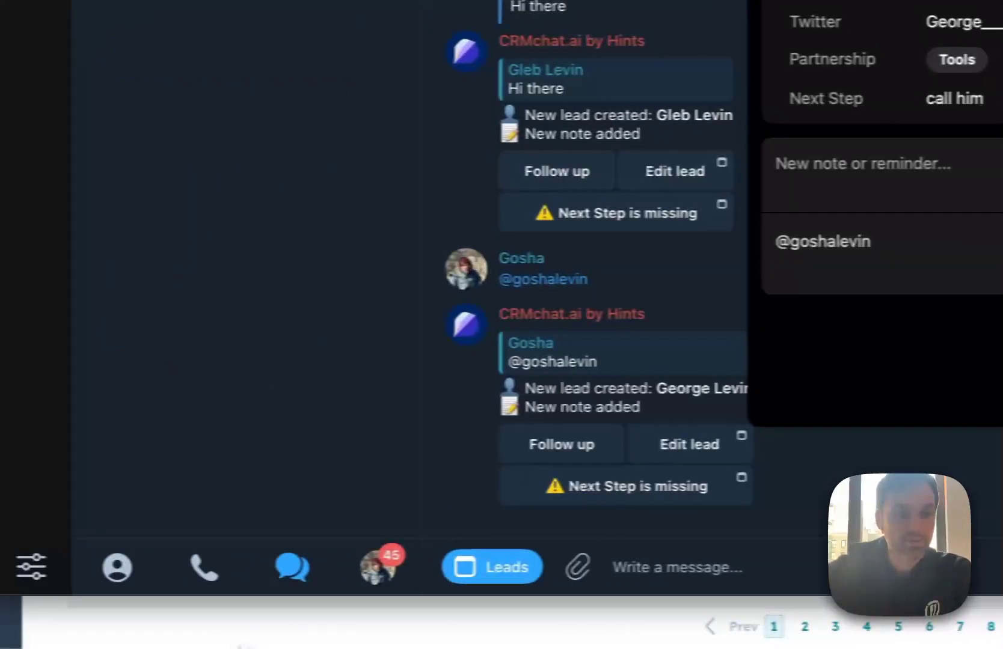
Reload HubSpot's contacts page and check the lead's synced Twitter username
click(244, 644)
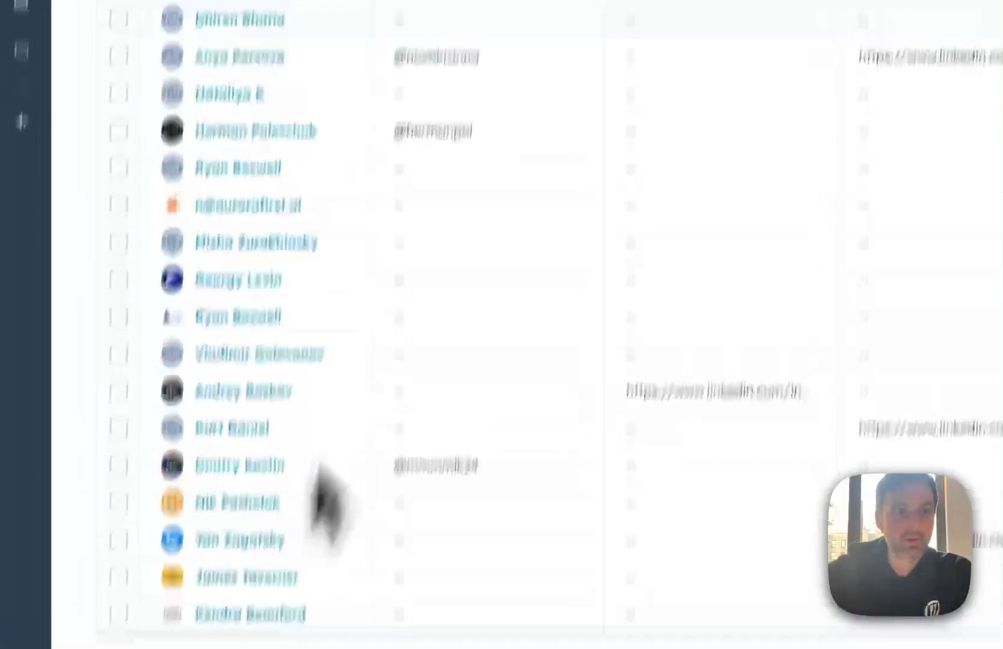
click(613, 17)
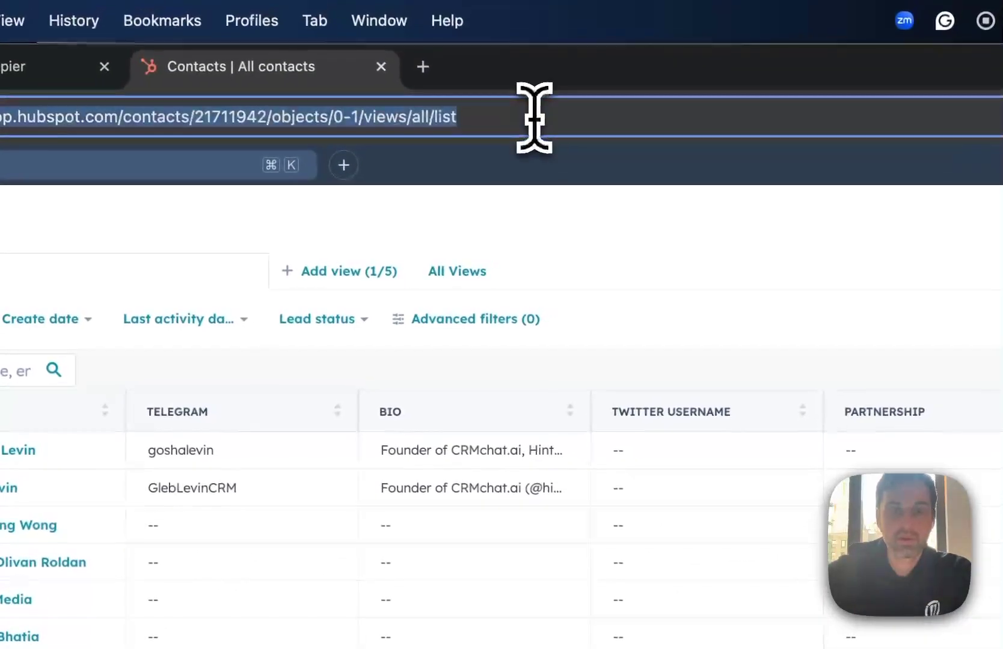
key(Return)
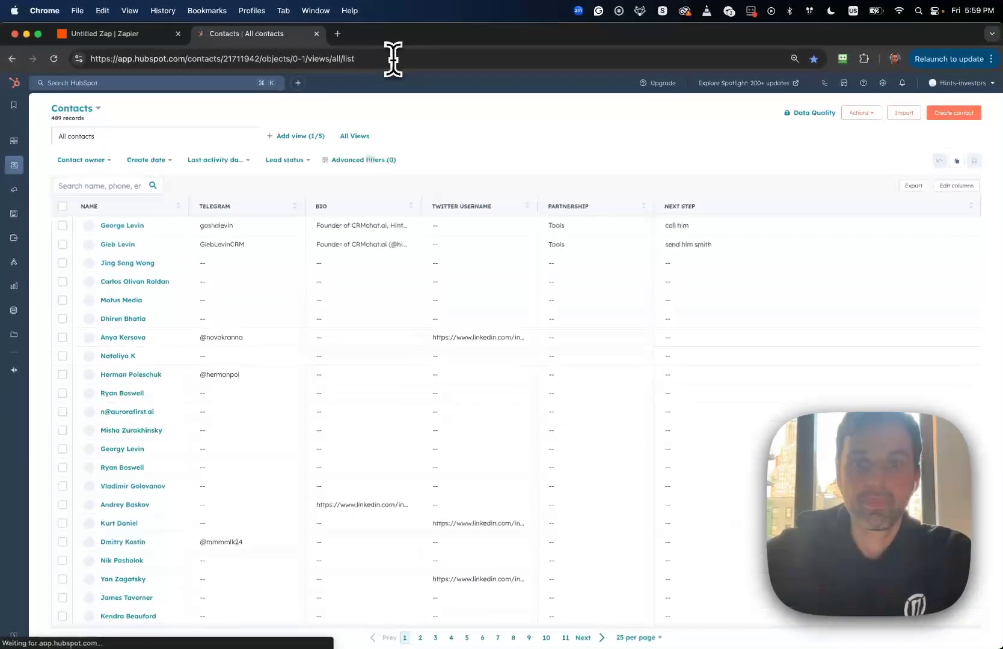
click(445, 228)
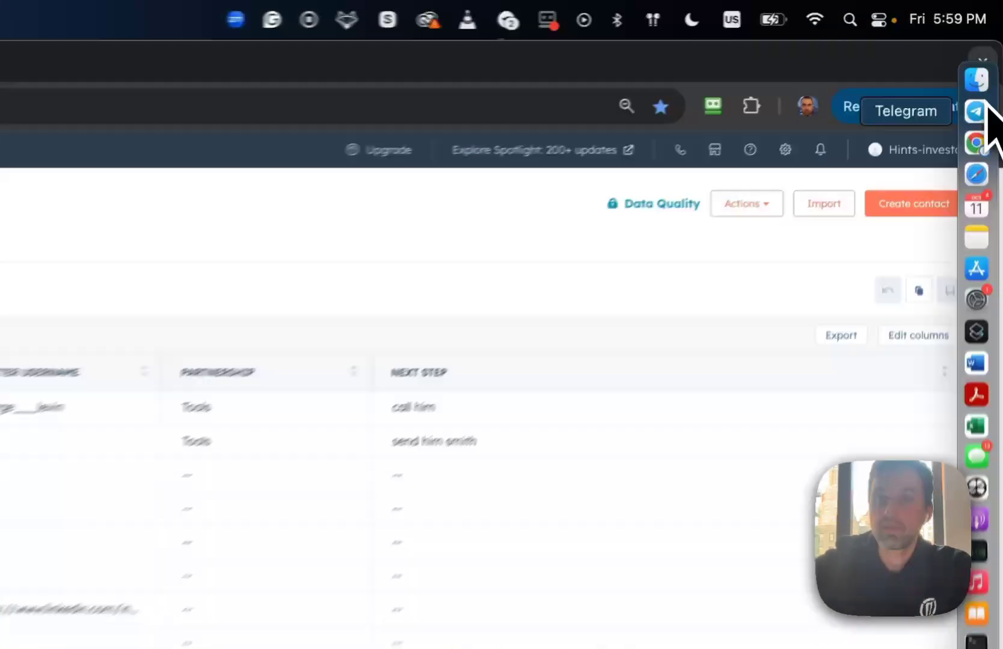
click(989, 61)
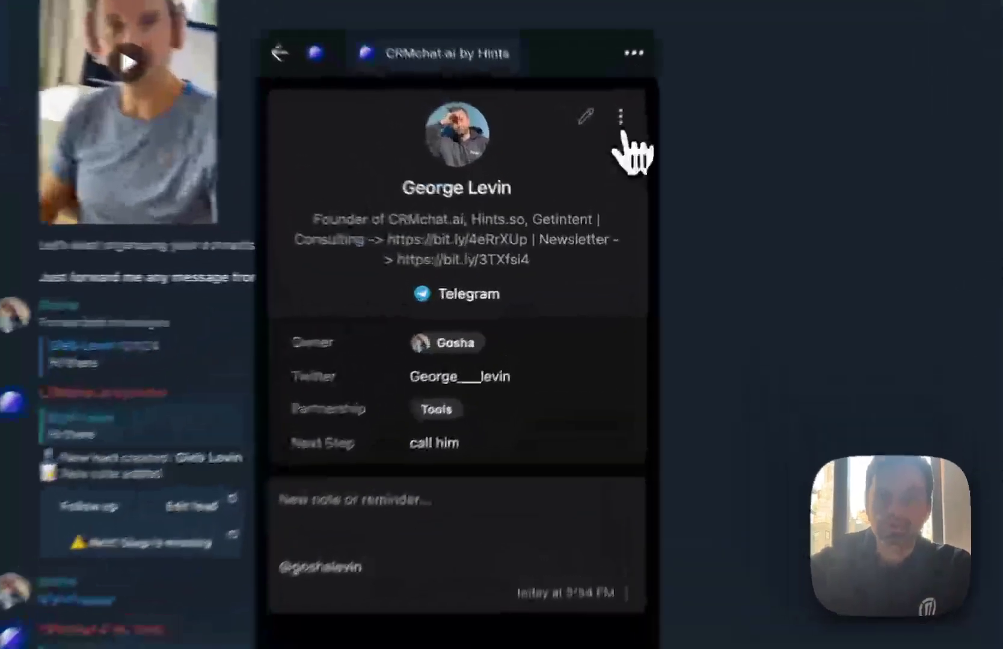
Edit the lead to change its partnership to Liquidity, then switch to HubSpot
click(603, 185)
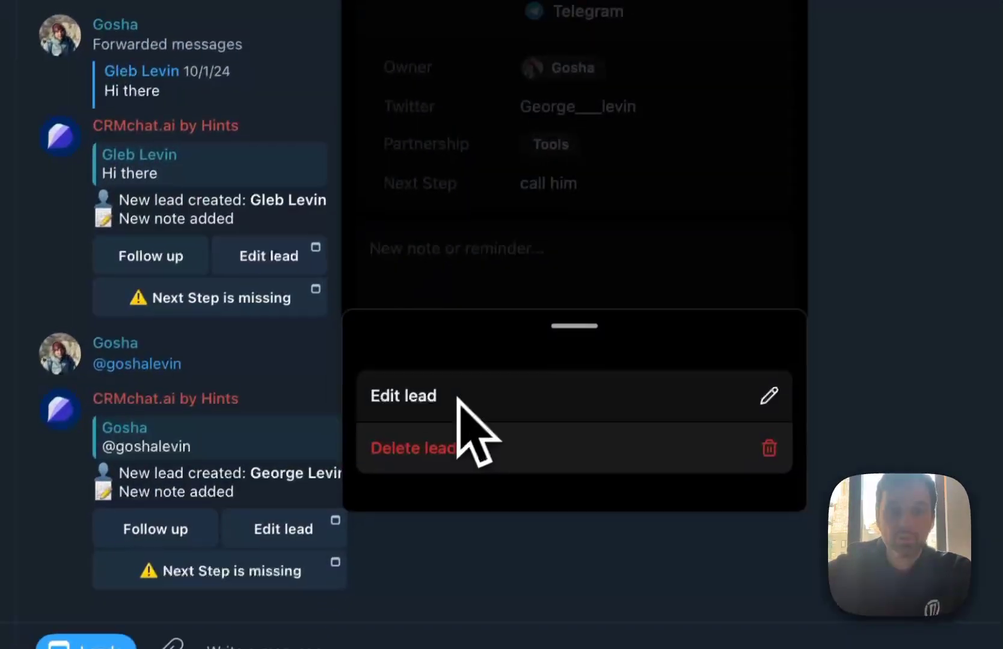
click(457, 397)
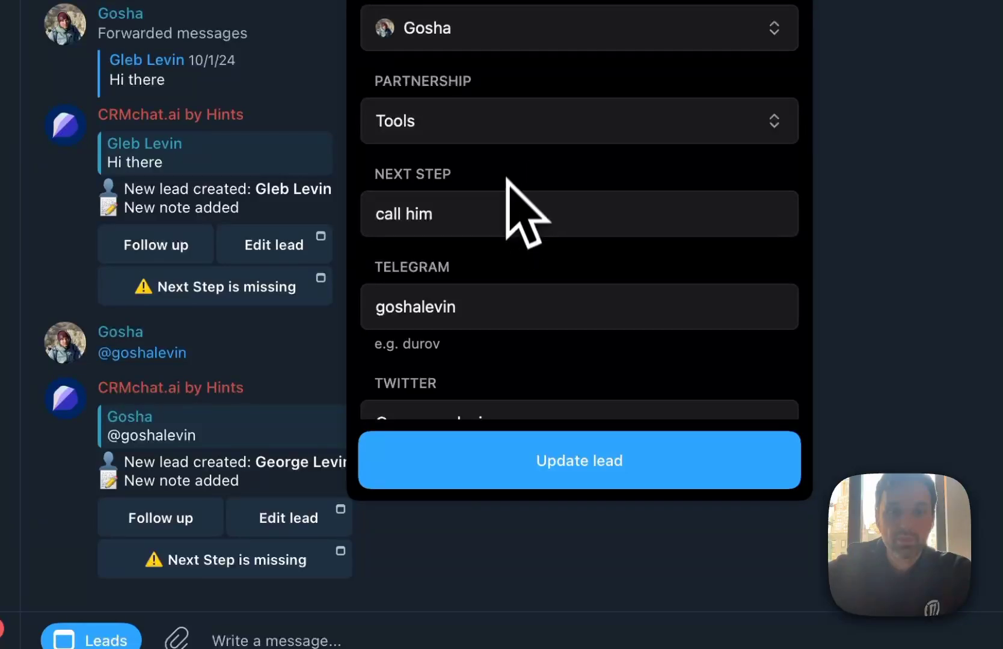
click(540, 121)
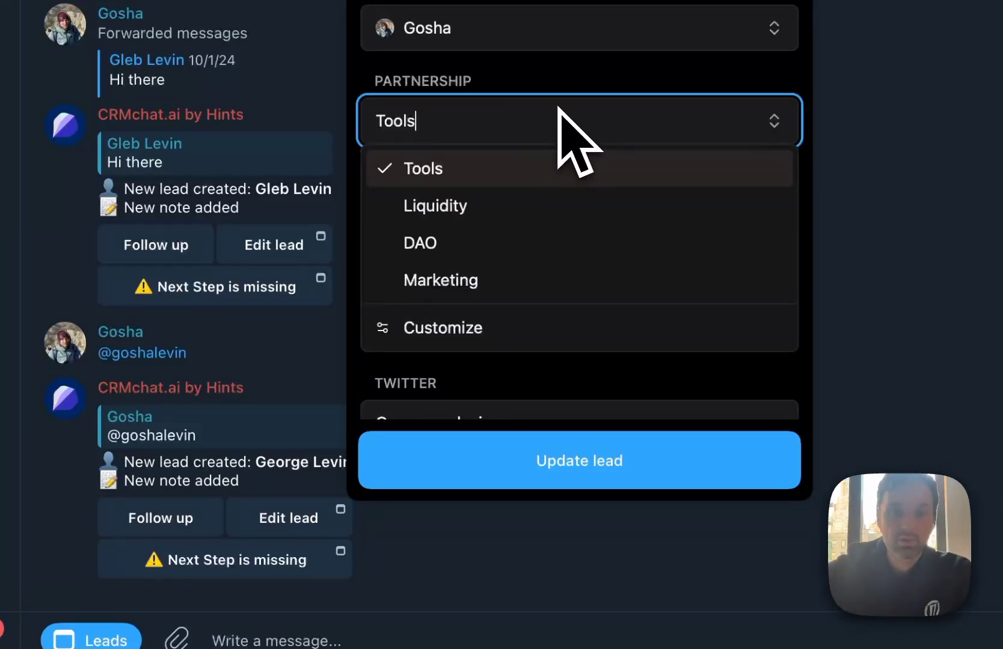
click(529, 206)
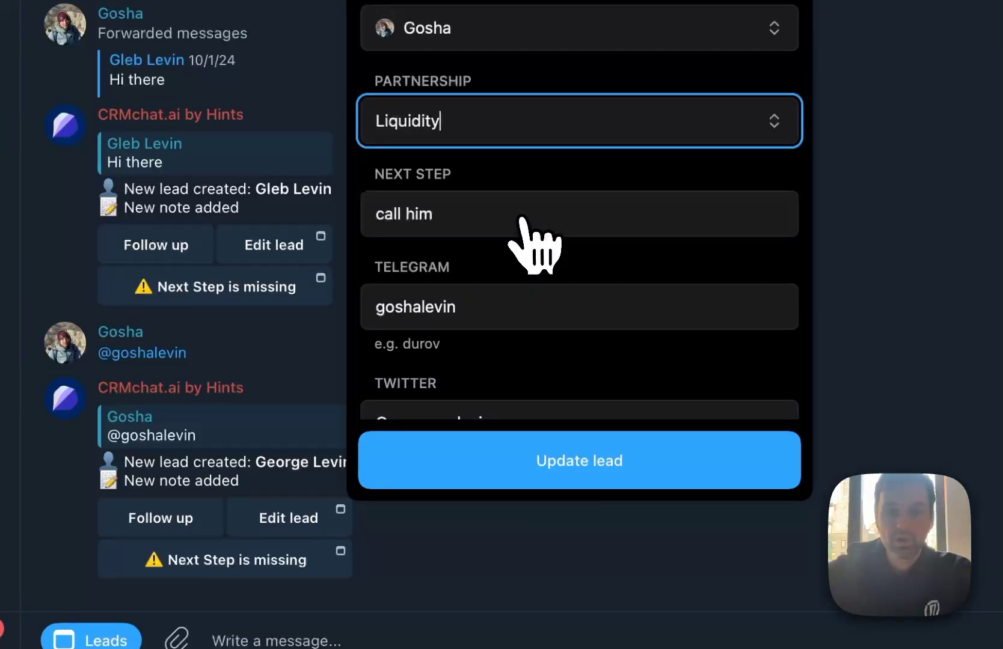
click(562, 457)
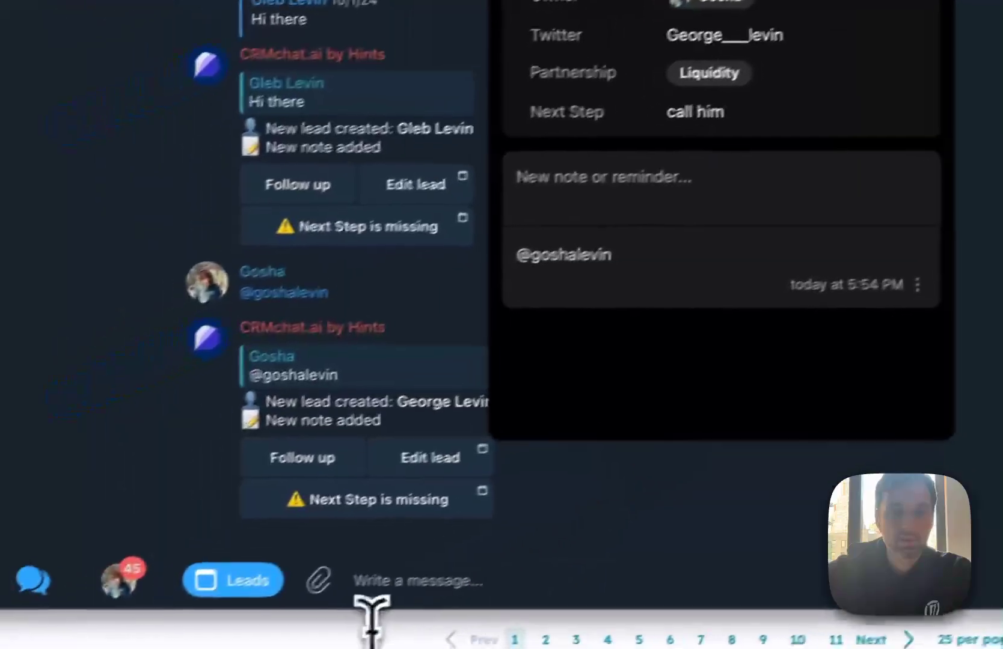
click(373, 625)
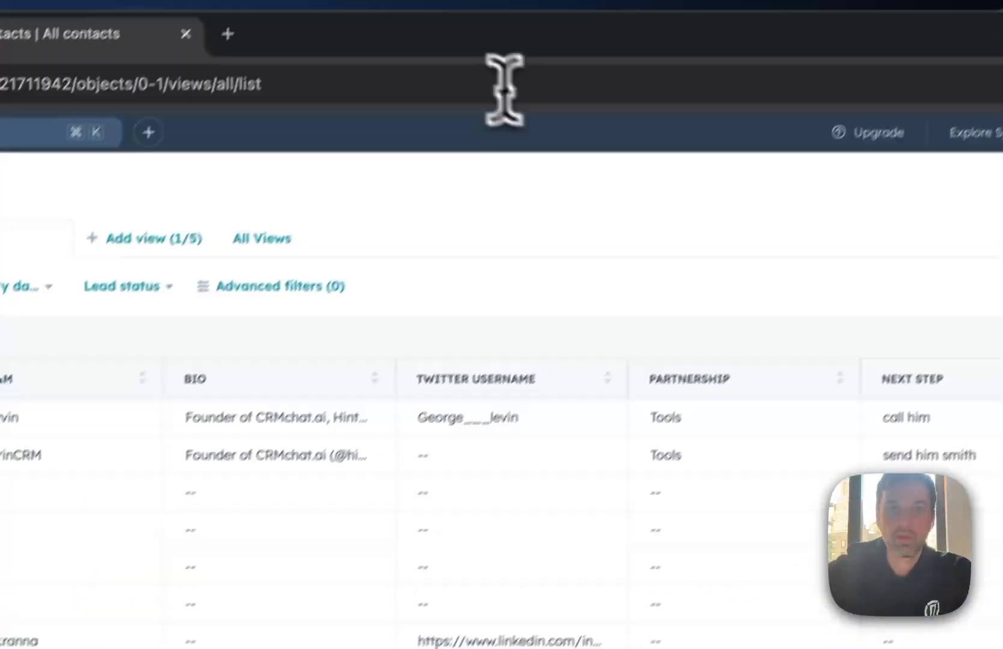
click(504, 87)
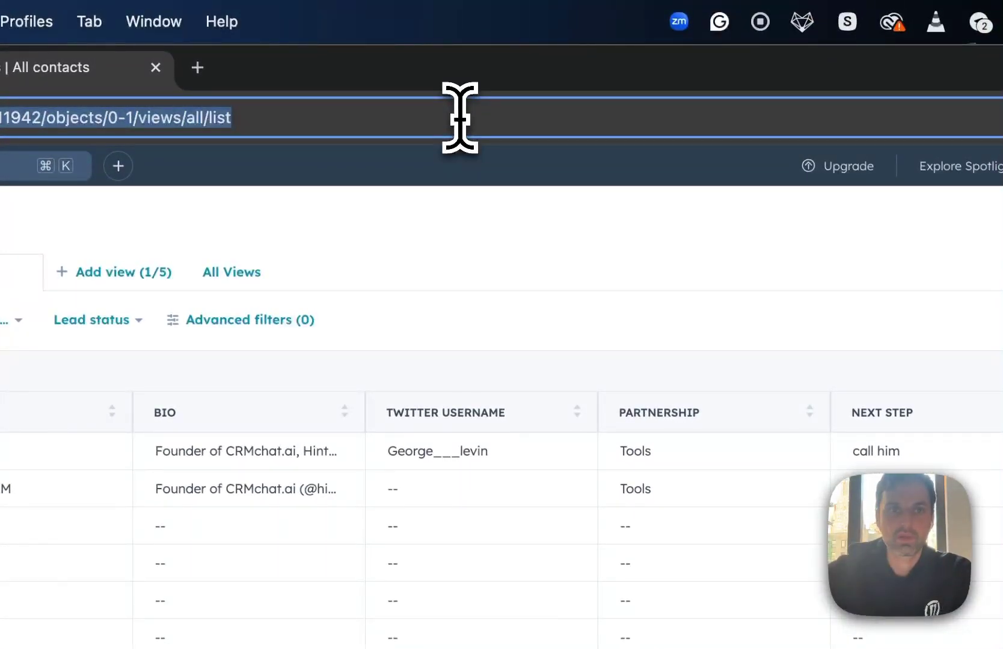
Reload HubSpot and confirm the first contact's Partnership cell shows Liquidity
key(Return)
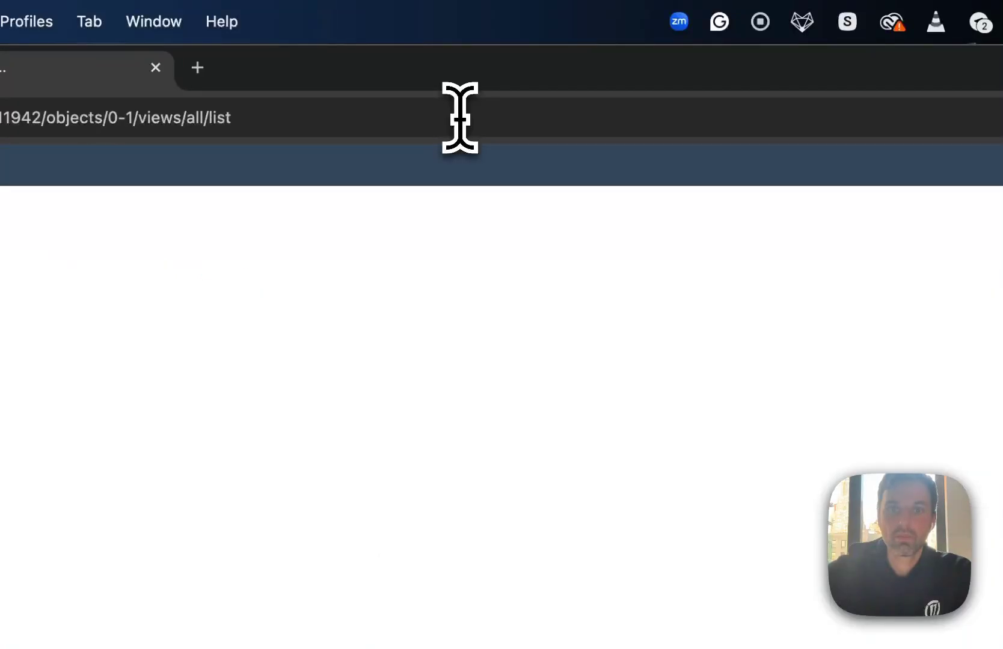
click(682, 454)
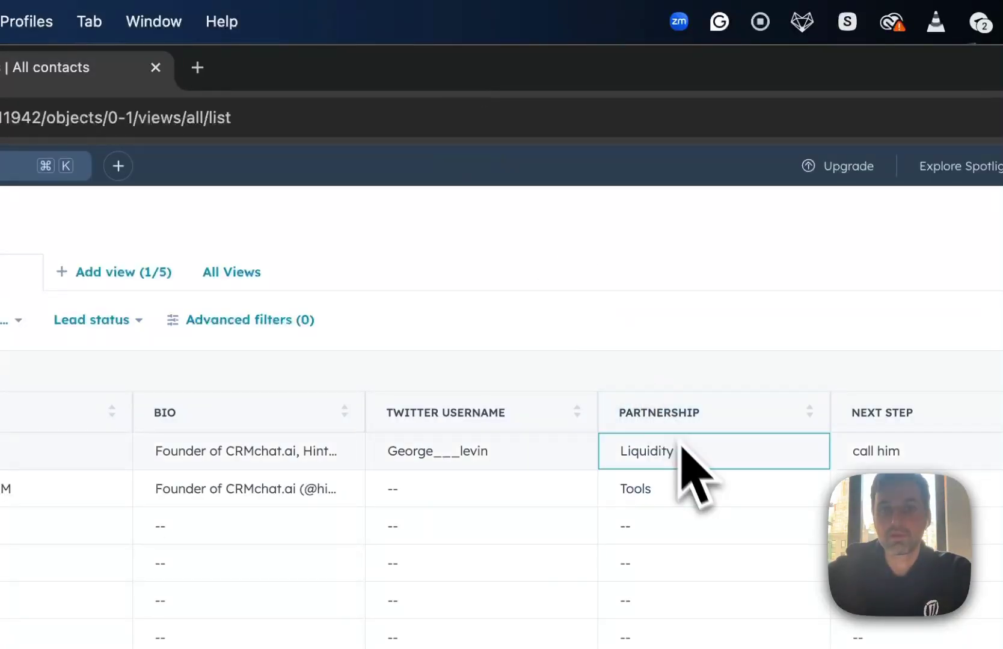